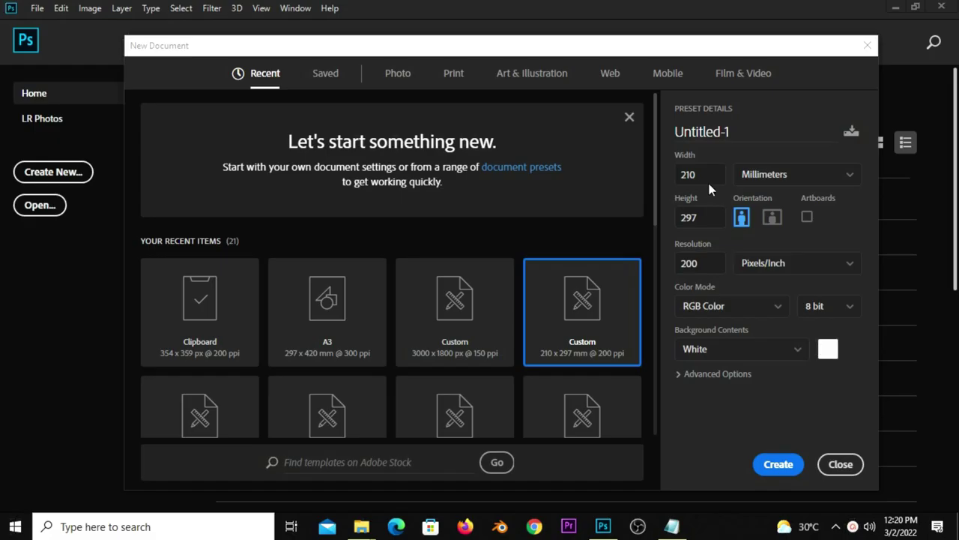
Create a white 210 × 297 mm portrait document at 200 ppi
left_click(710, 174)
key("Tab")
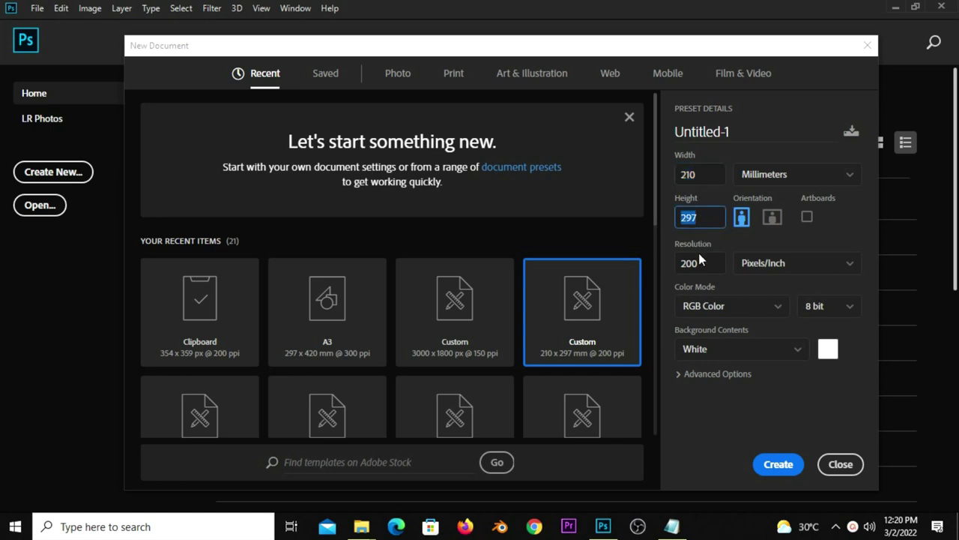
key("Tab")
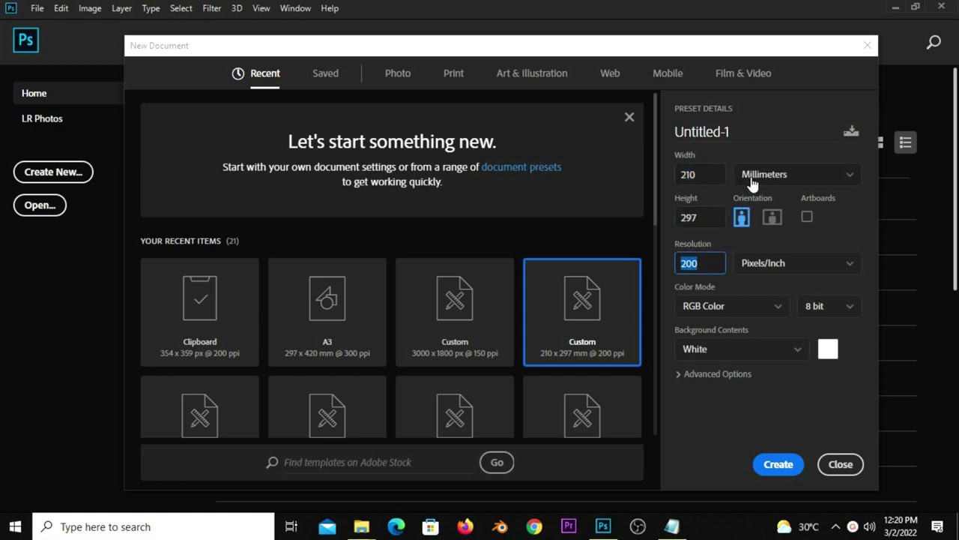
left_click(787, 464)
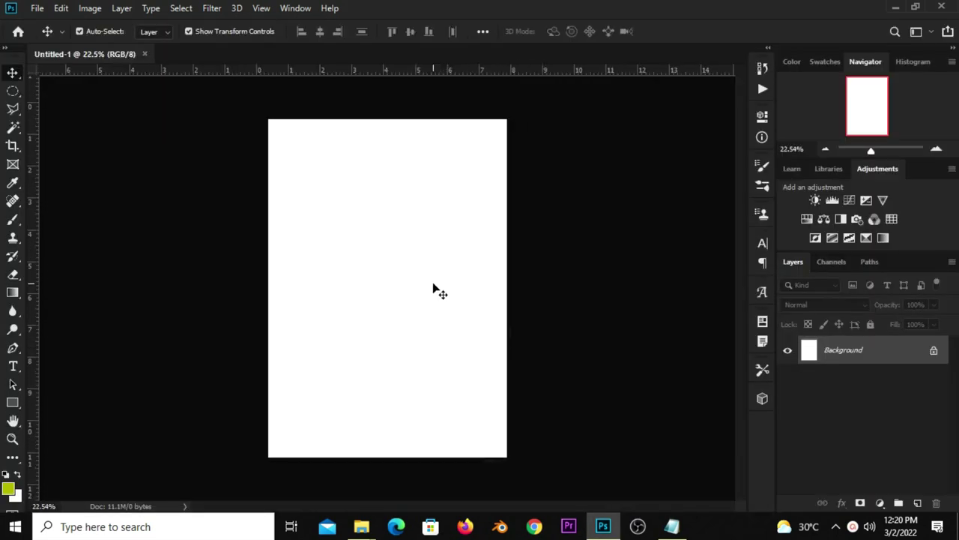
Add a Solid Color fill layer in teal 28aaad, copying the hex code from Notepad
left_click(879, 503)
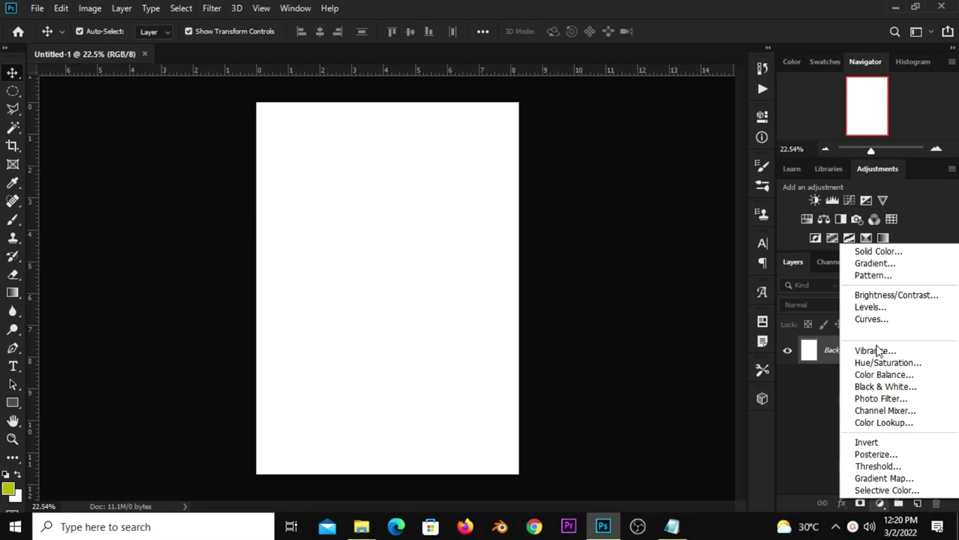
left_click(876, 250)
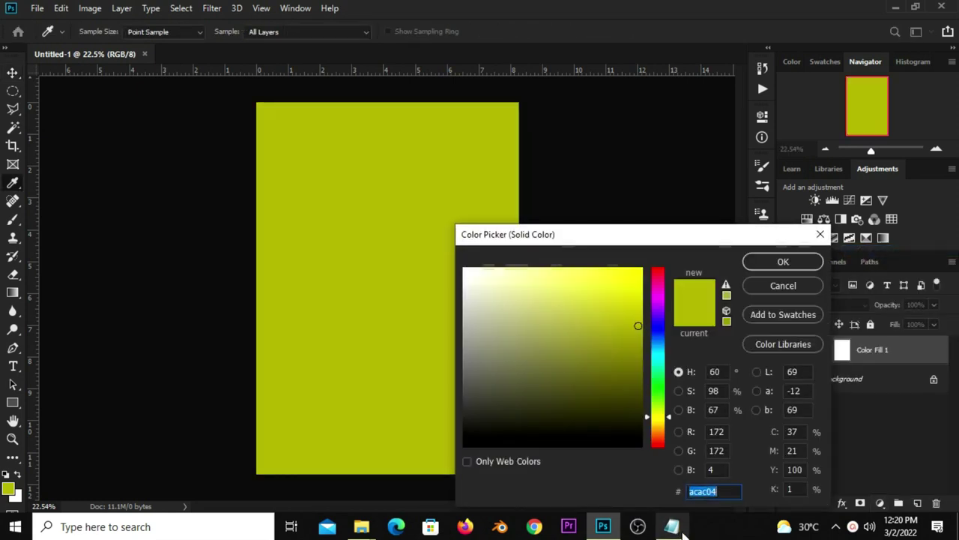
left_click(672, 526)
double_click(377, 126)
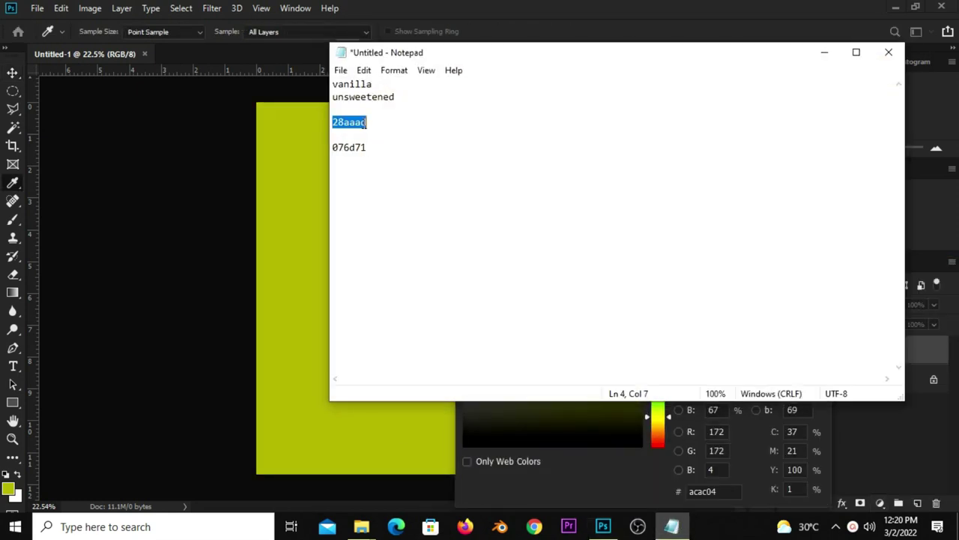
right_click(351, 121)
left_click(390, 167)
left_click(507, 6)
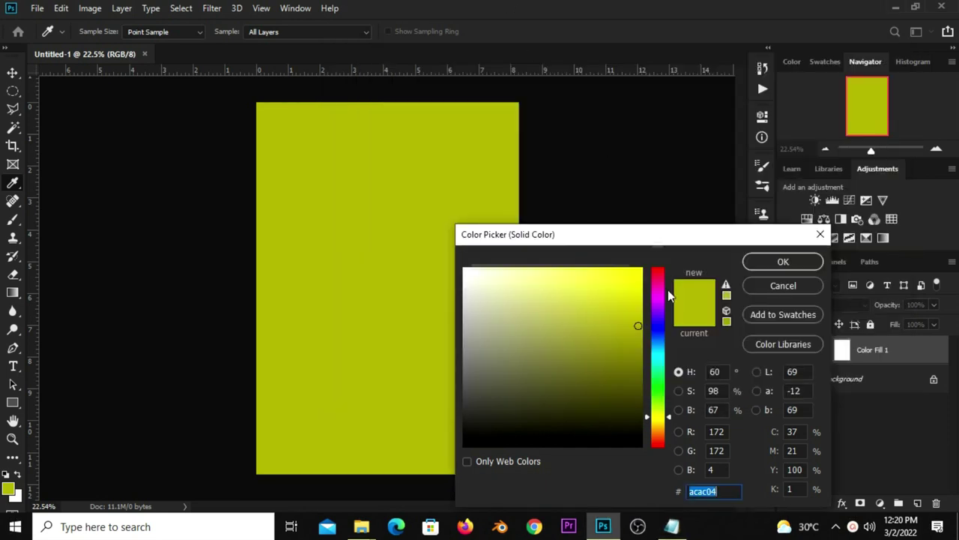
right_click(701, 491)
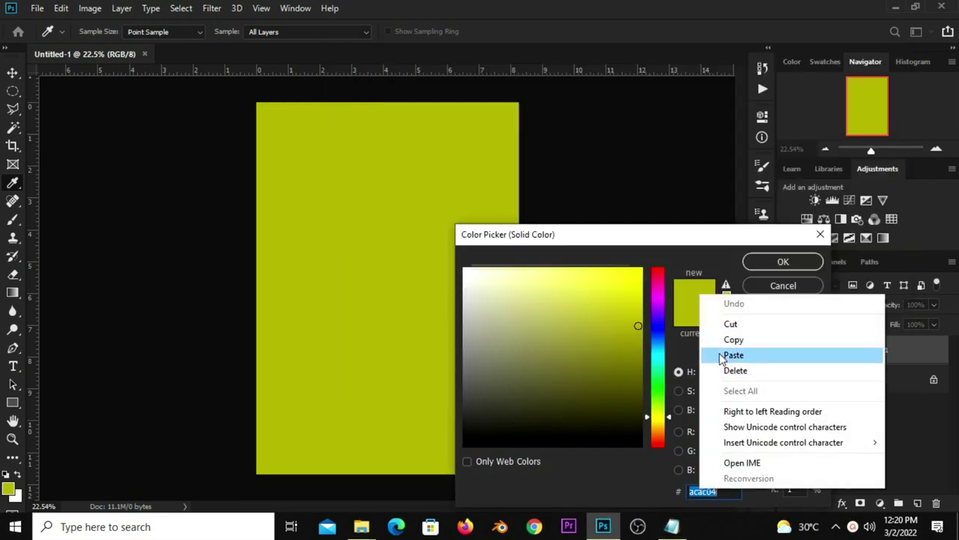
left_click(721, 355)
double_click(734, 491)
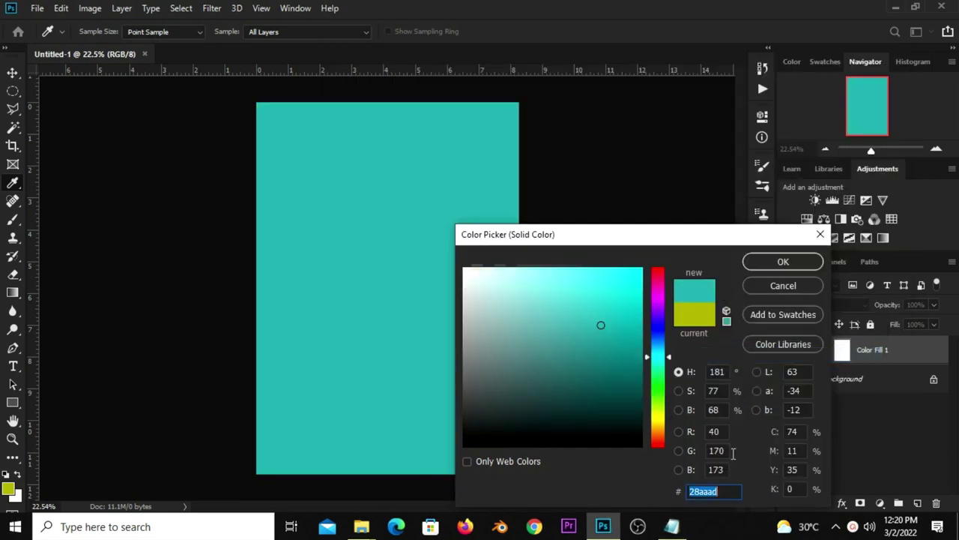
left_click(778, 259)
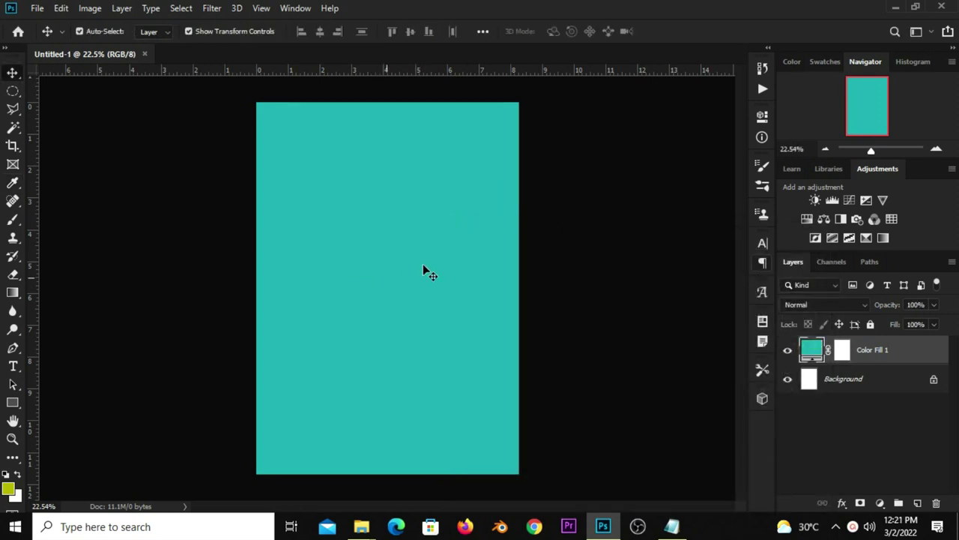
Add a second Solid Color fill layer, Color Fill 2, in dark teal 076d71
left_click(880, 502)
left_click(889, 255)
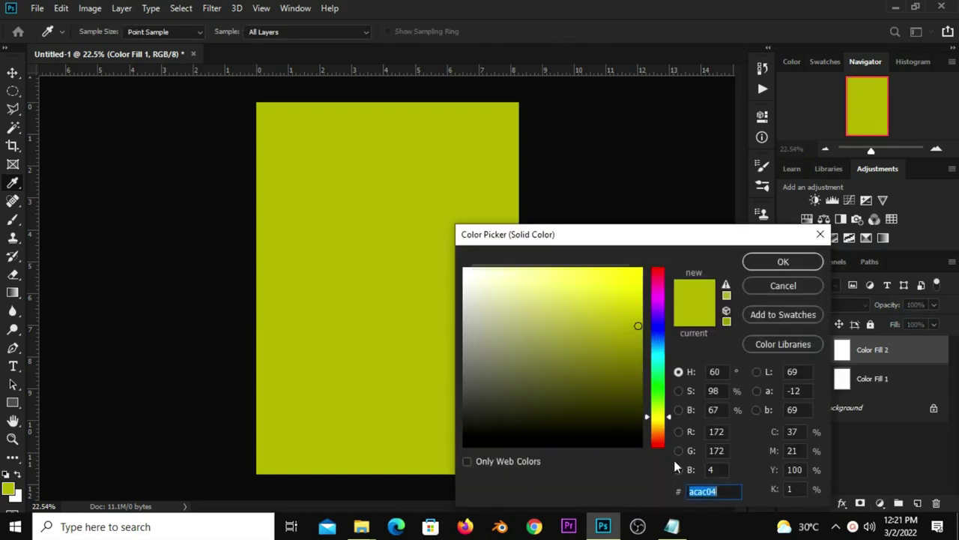
left_click(671, 526)
double_click(369, 147)
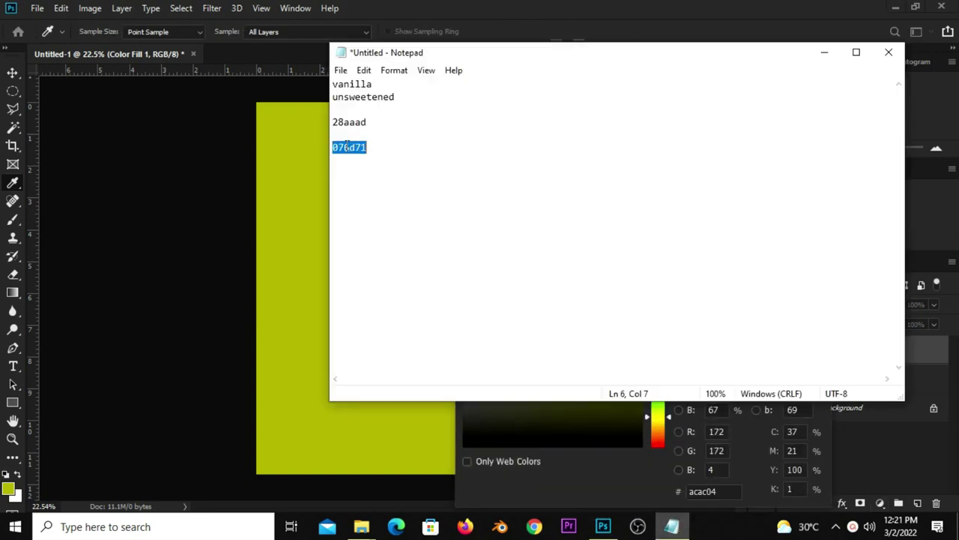
right_click(348, 148)
left_click(379, 197)
left_click(413, 23)
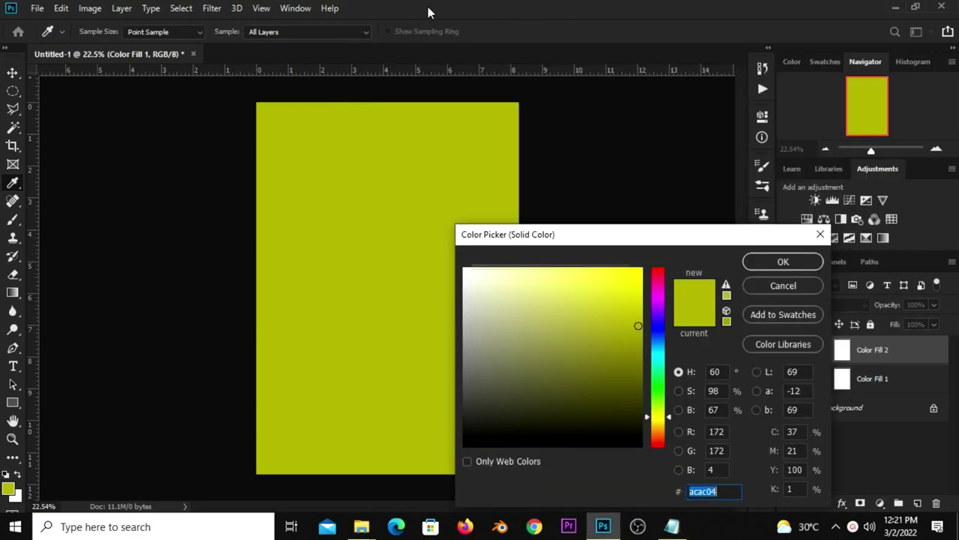
left_click_drag(643, 234, 593, 137)
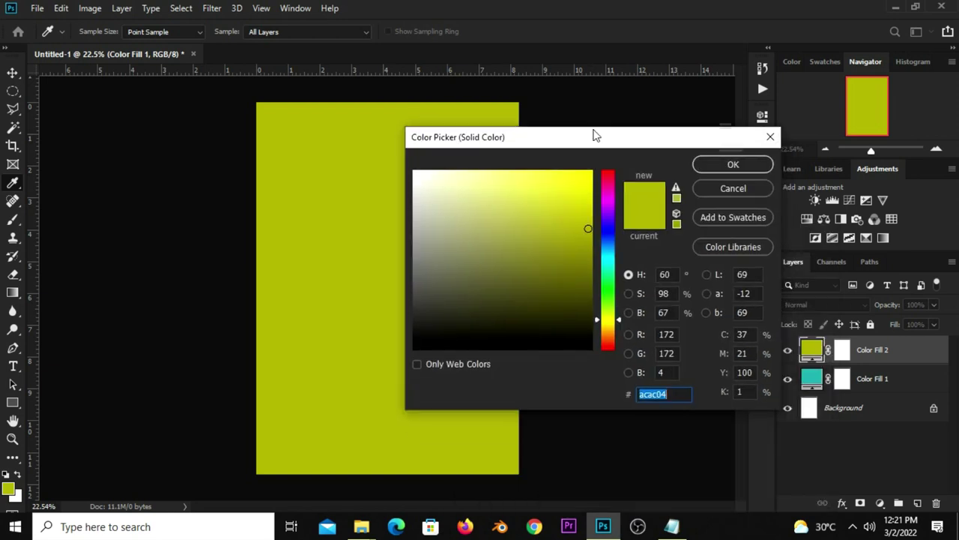
right_click(652, 391)
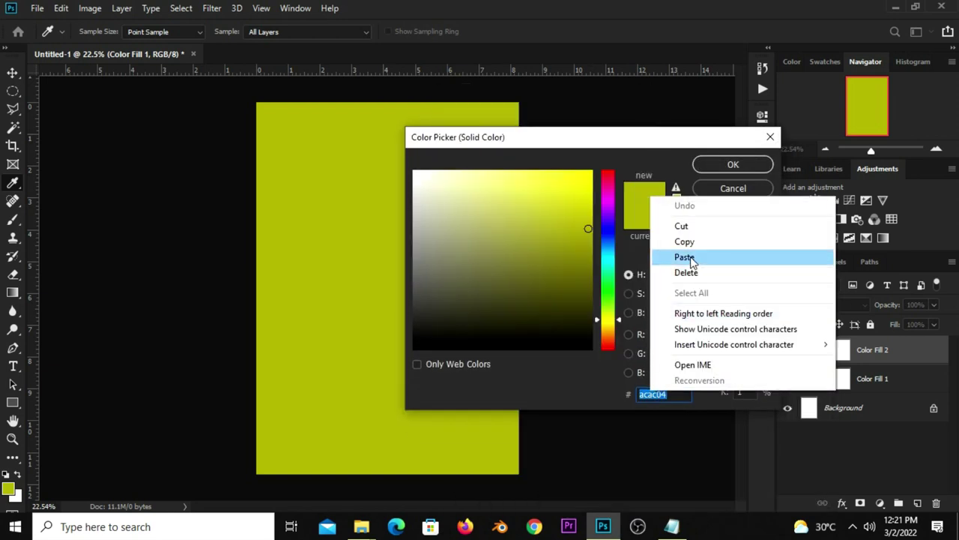
left_click(689, 257)
left_click(730, 165)
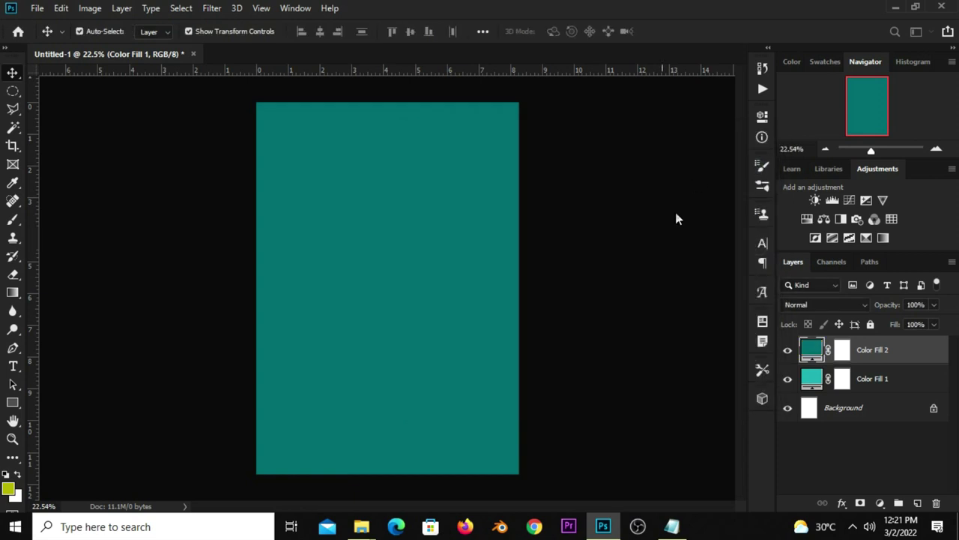
Target the layer mask of Color Fill 2 and pick the standard Brush Tool
left_click(788, 350)
left_click(842, 349)
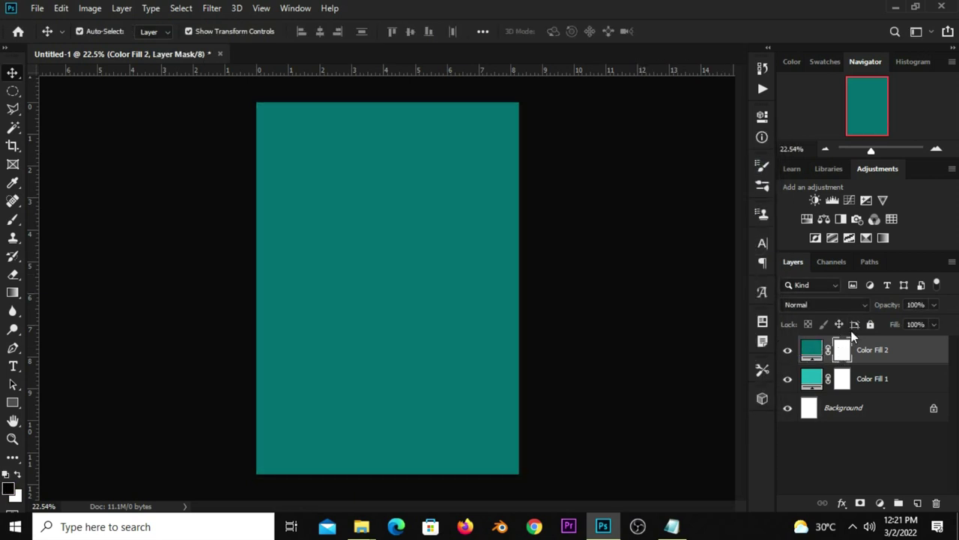
left_click(21, 218)
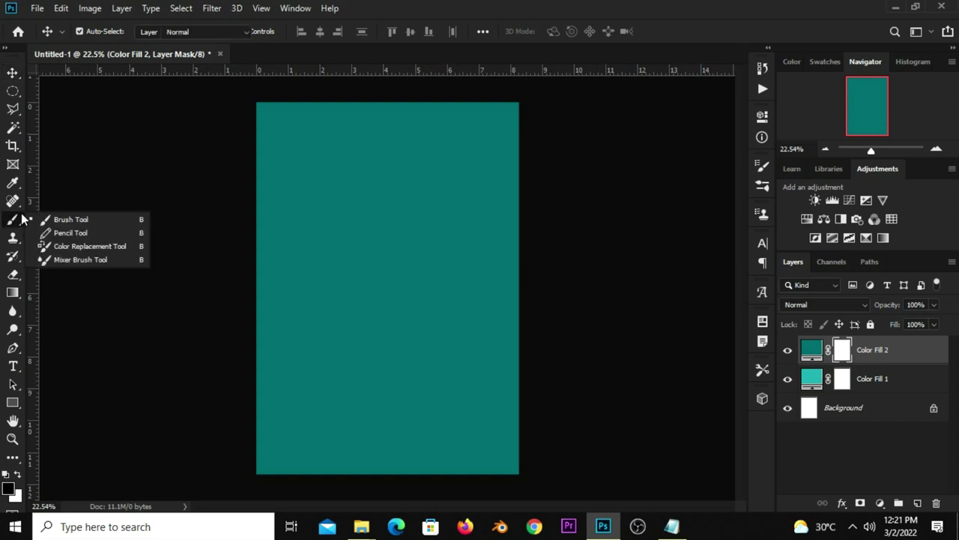
left_click(71, 219)
right_click(13, 222)
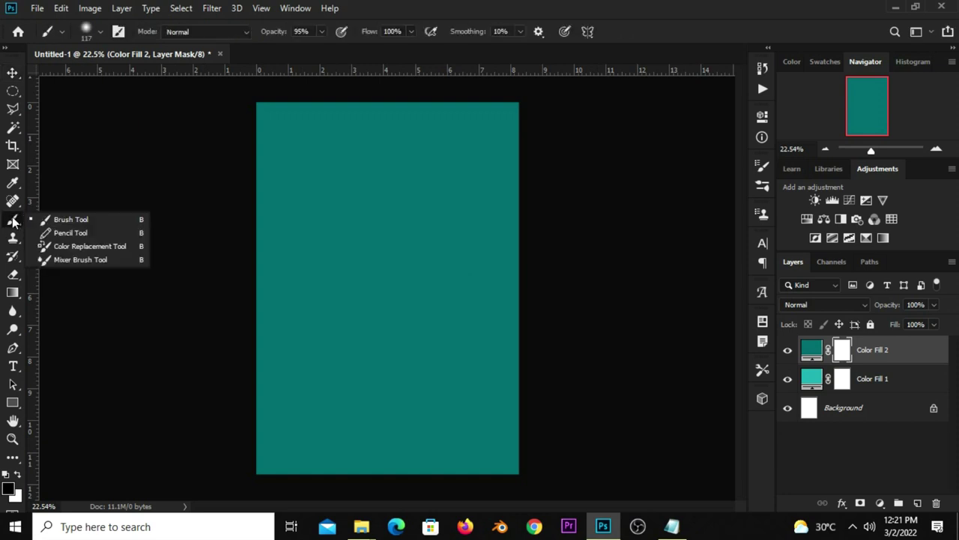
left_click(65, 216)
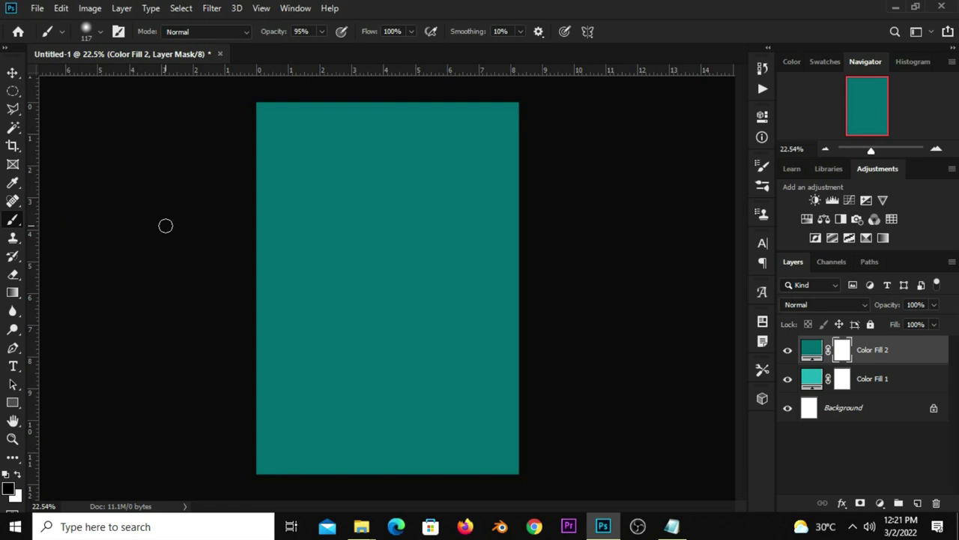
Paint a large ~1900 px black, 100% opacity dab at the mask centre for a lighter glow
left_click(81, 33)
key("0")
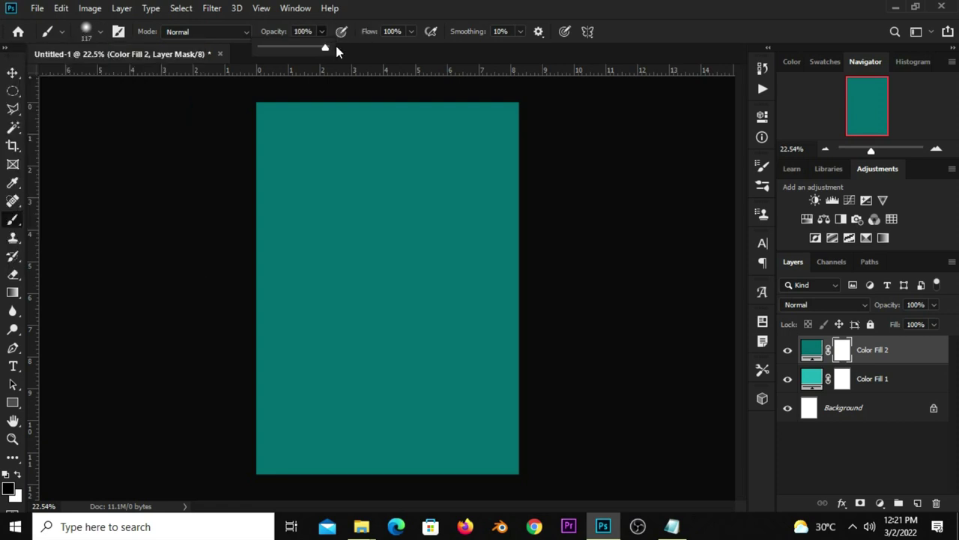
left_click(9, 489)
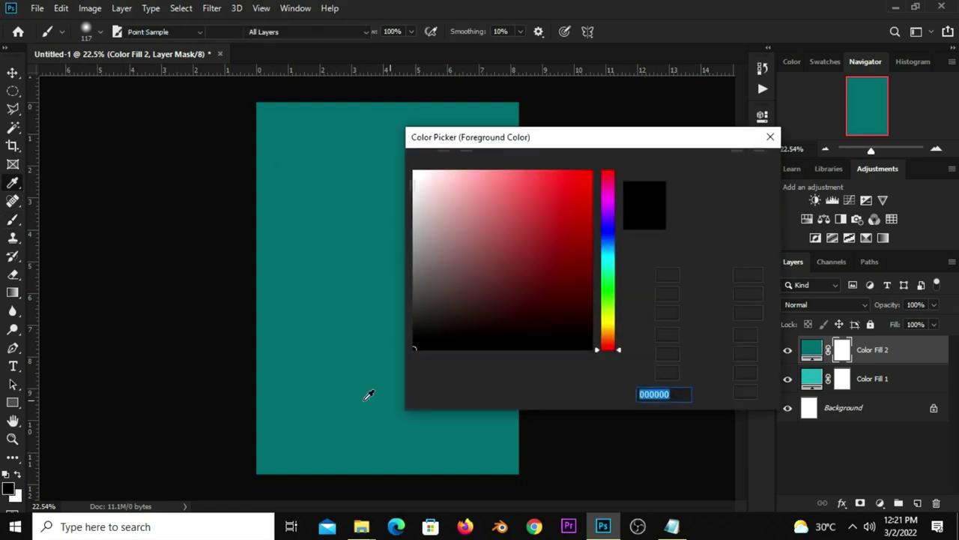
left_click(712, 163)
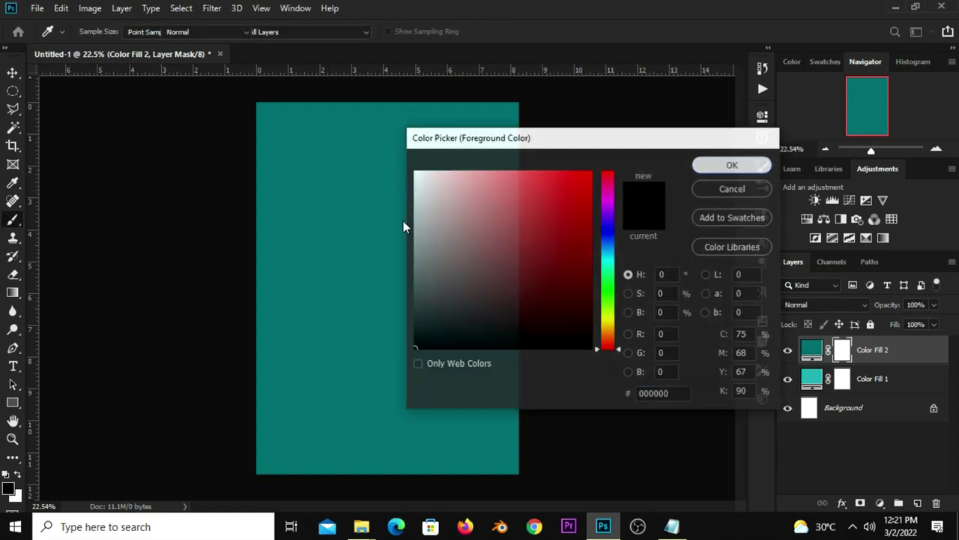
key("bracketright")
key("bracketright")
key("bracketright")
key("bracketright")
key("bracketright")
key("bracketright")
key("bracketright")
key("bracketright")
key("bracketright")
key("bracketright")
key("bracketright")
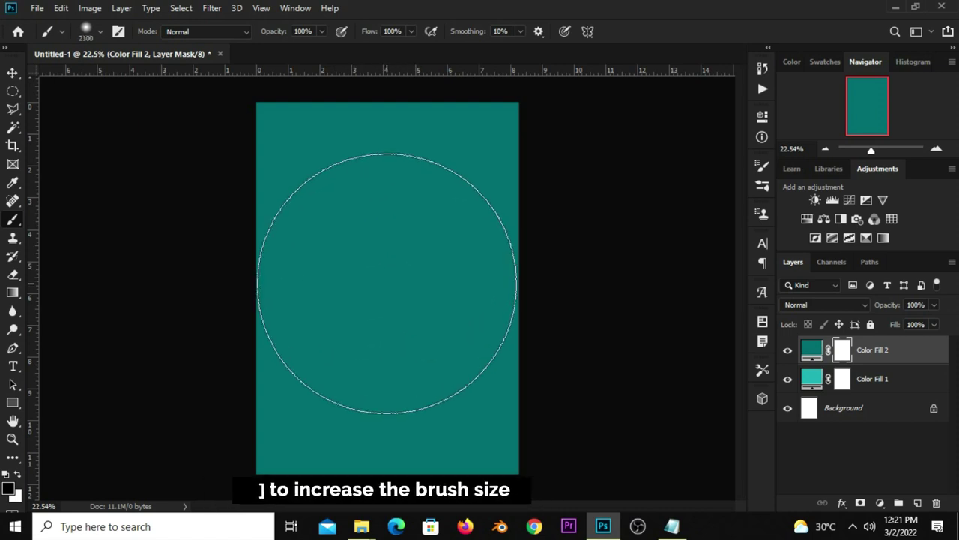
left_click(386, 284)
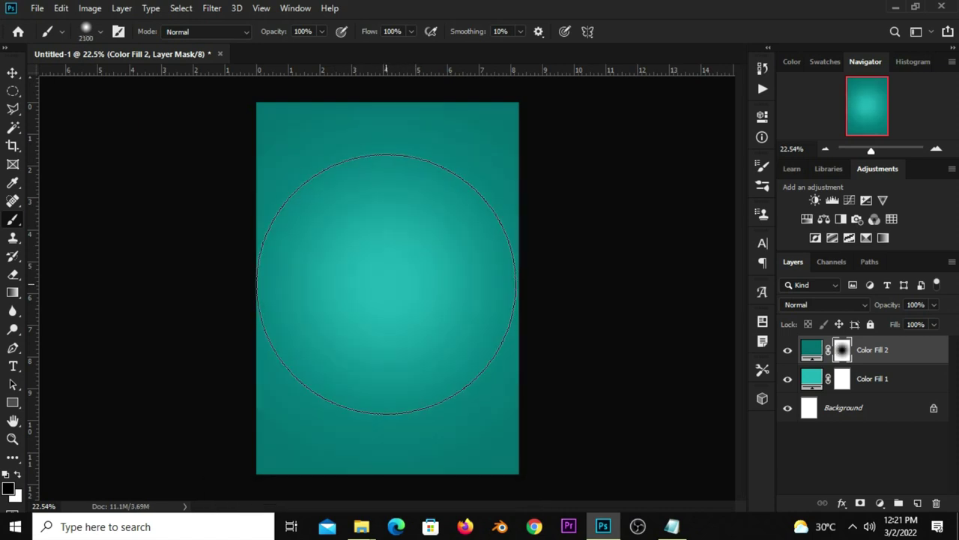
left_click(386, 284)
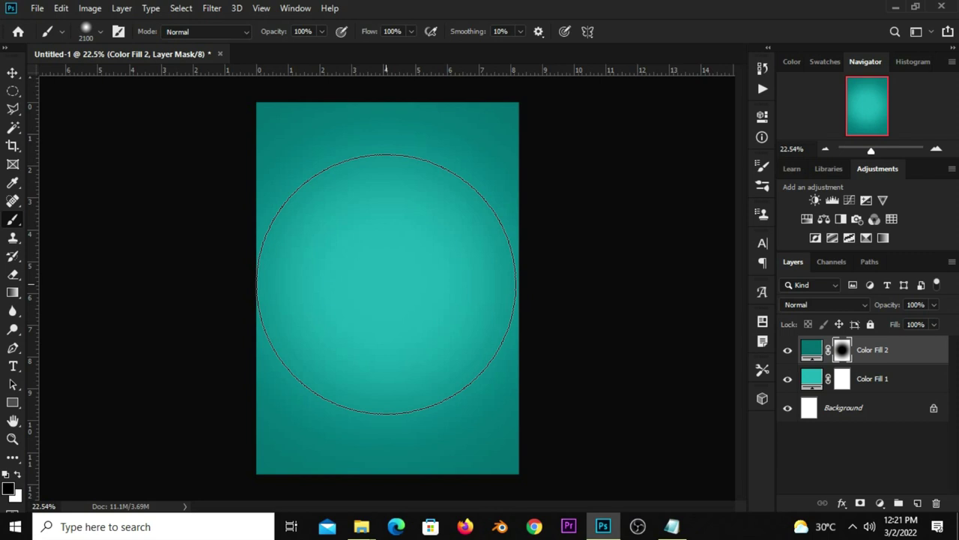
Duplicate Color Fill 2 with Ctrl+J to deepen the vignette edges
left_click(13, 72)
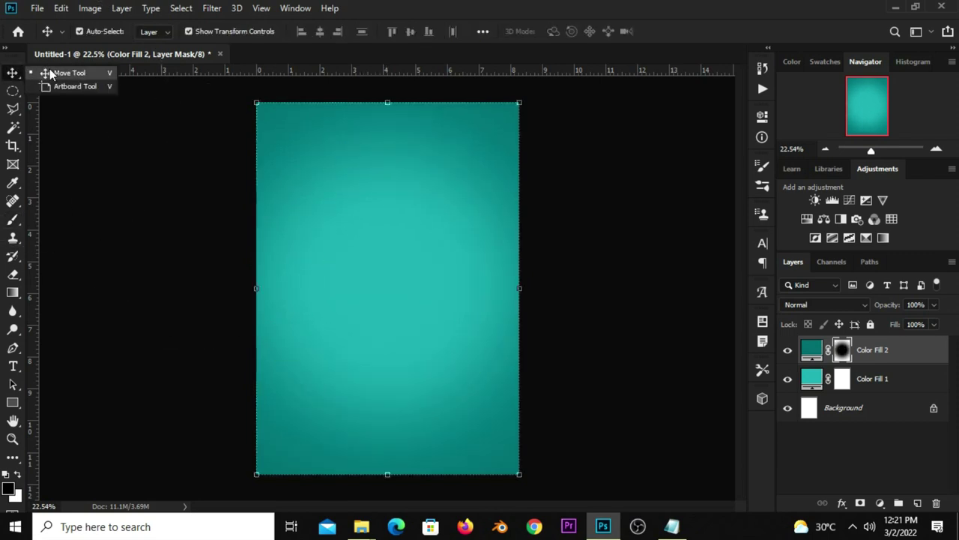
left_click(112, 215)
left_click(788, 350)
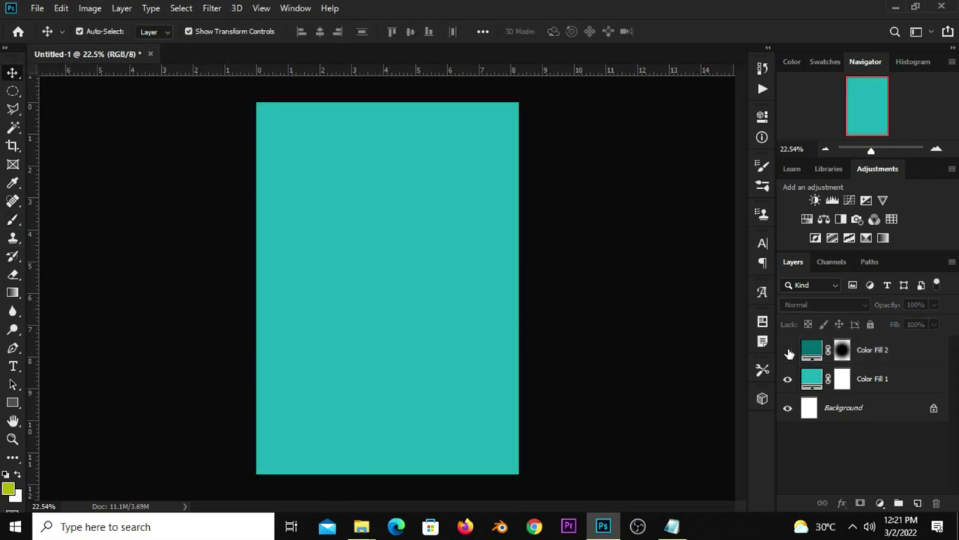
left_click(858, 346)
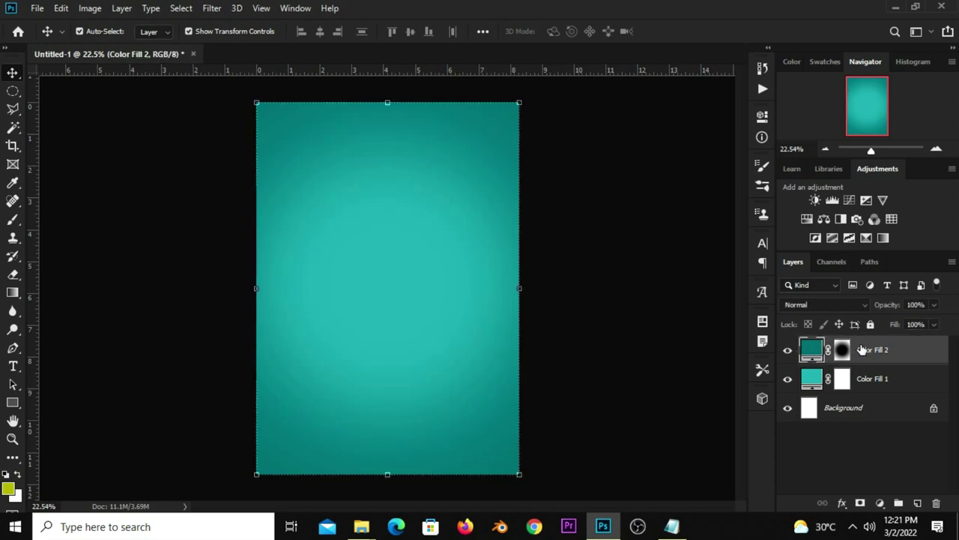
key("ctrl+j")
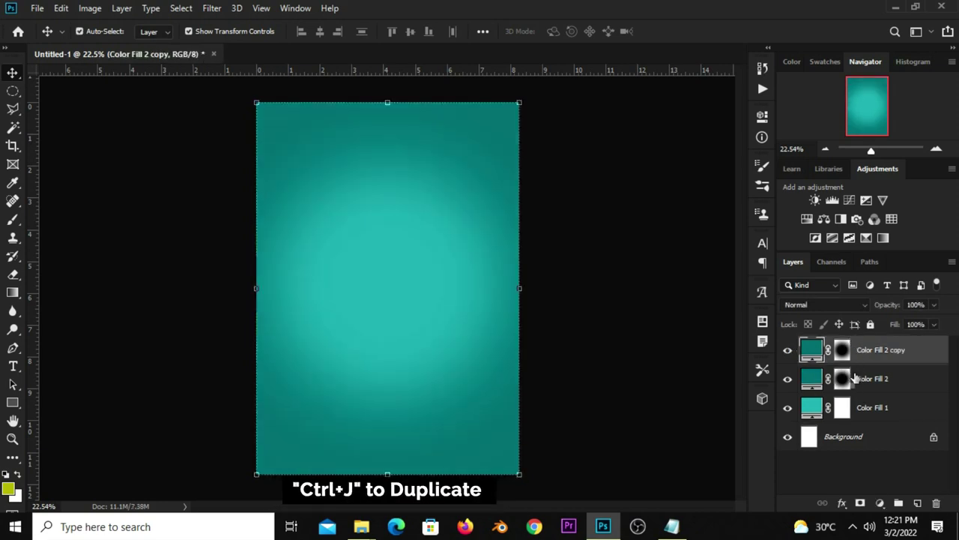
left_click(788, 350)
left_click(564, 278)
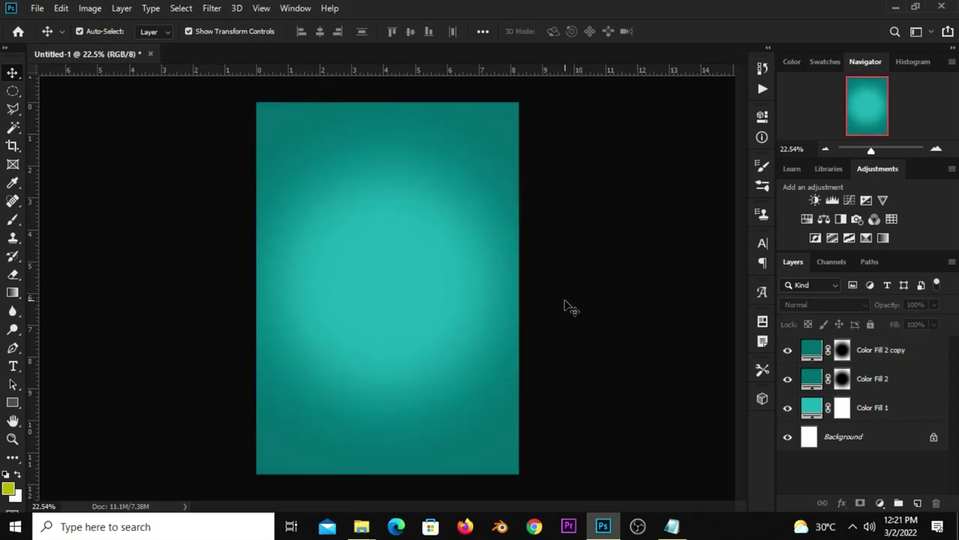
Open silk resources.psd from recent files, then show and copy its ray 'shape' layer
left_click(39, 8)
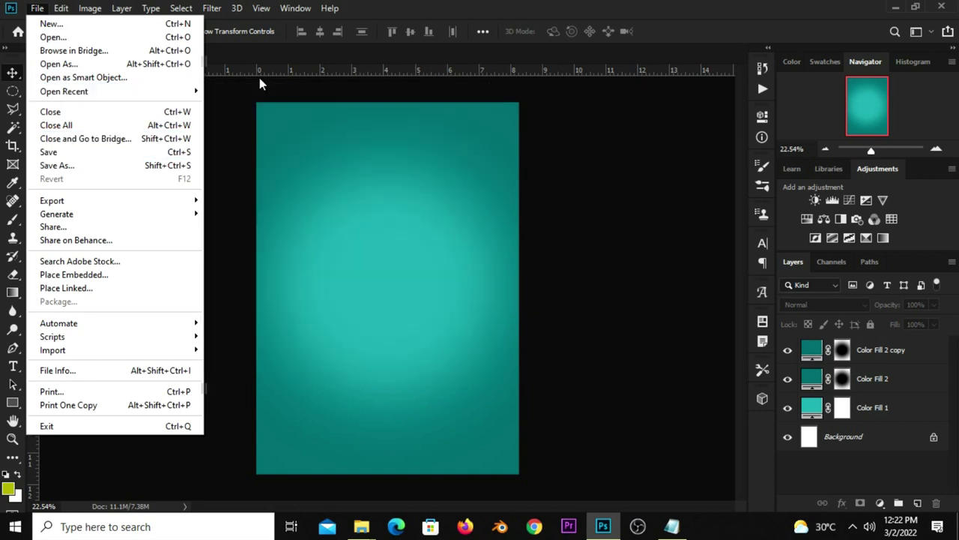
mouse_move(64, 90)
left_click(258, 88)
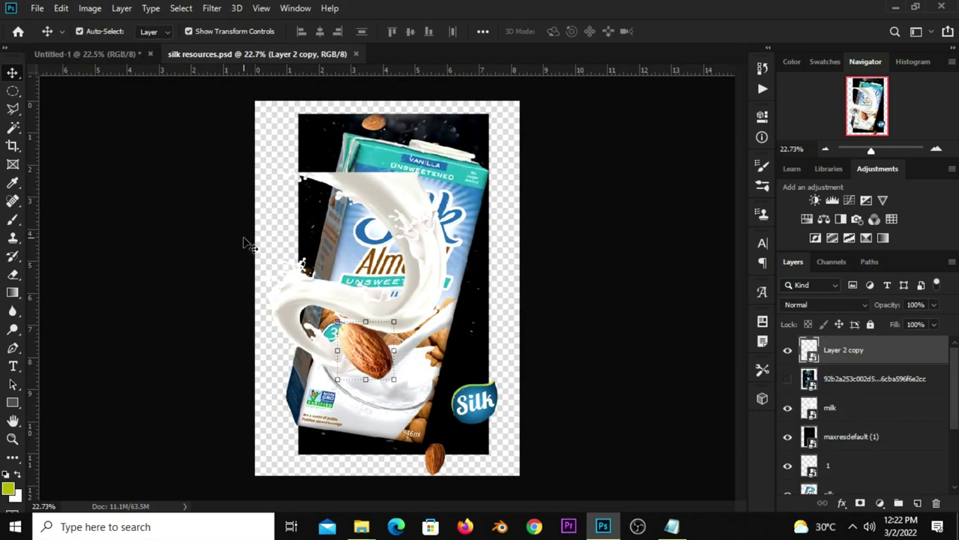
key("ctrl+plus")
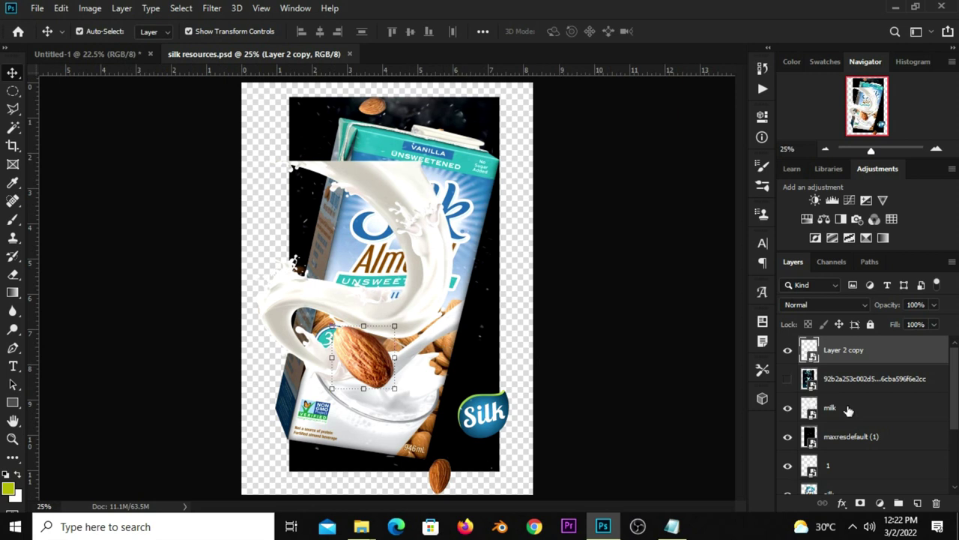
scroll(865, 444, "down", 2)
left_click(832, 413)
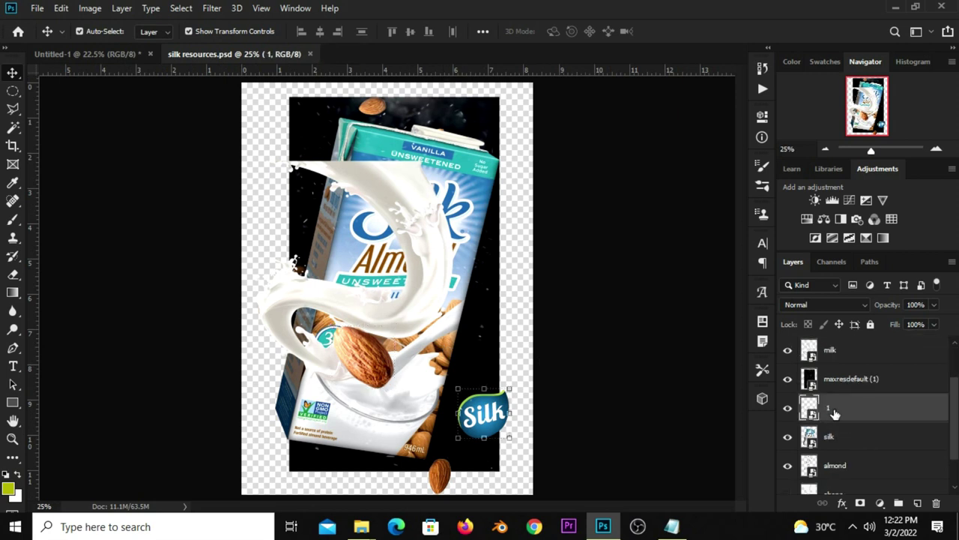
scroll(834, 443, "down", 2)
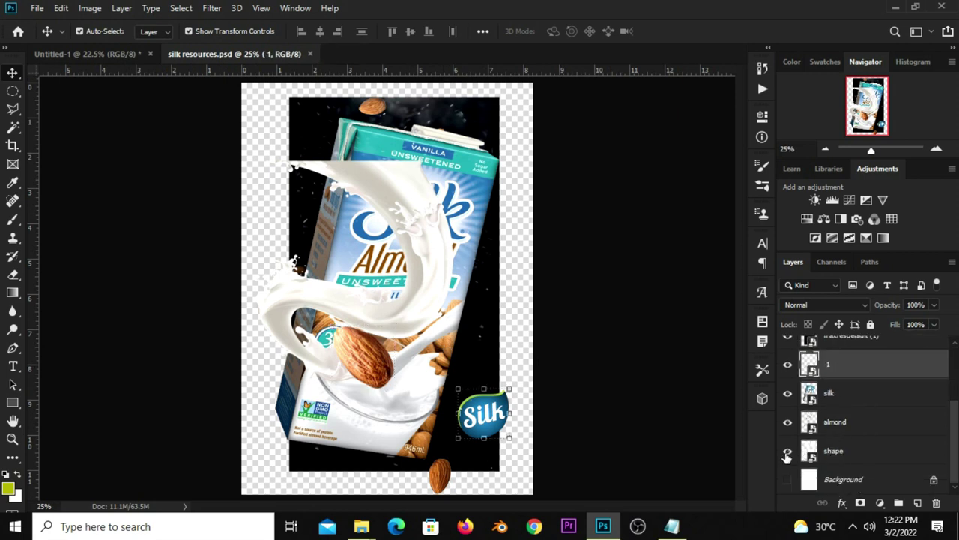
left_click(787, 451)
left_click(834, 450)
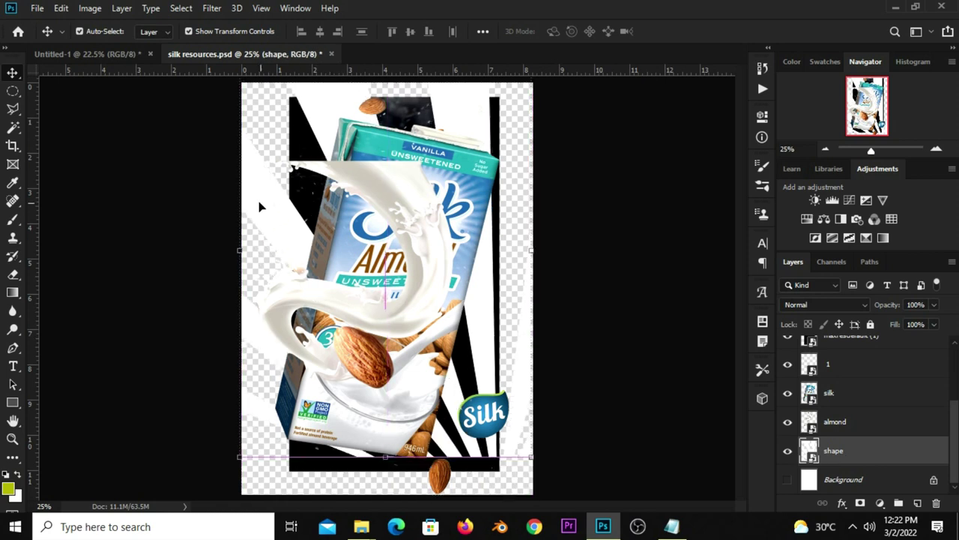
key("ctrl+c")
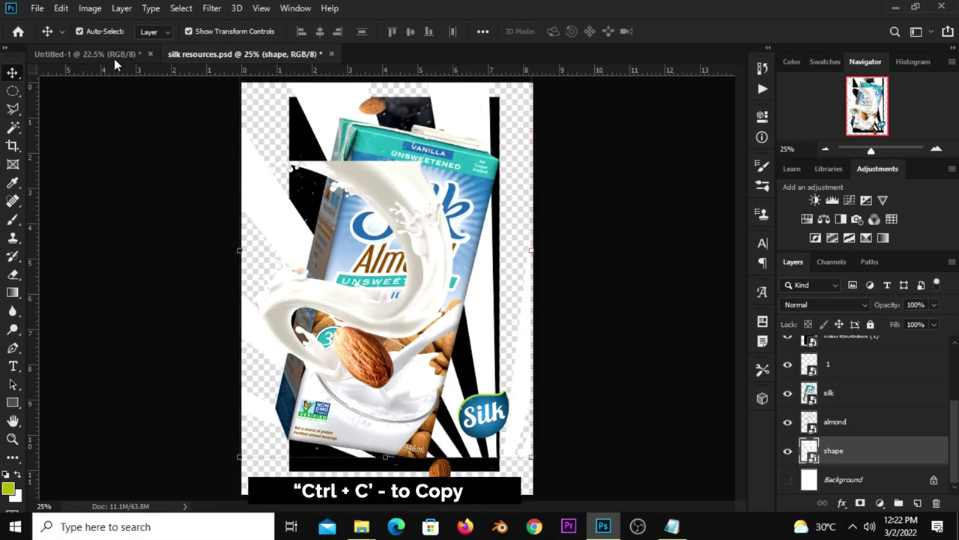
Paste the ray shape into Untitled-1 and scale it to fill the canvas
left_click(114, 56)
key("ctrl+v")
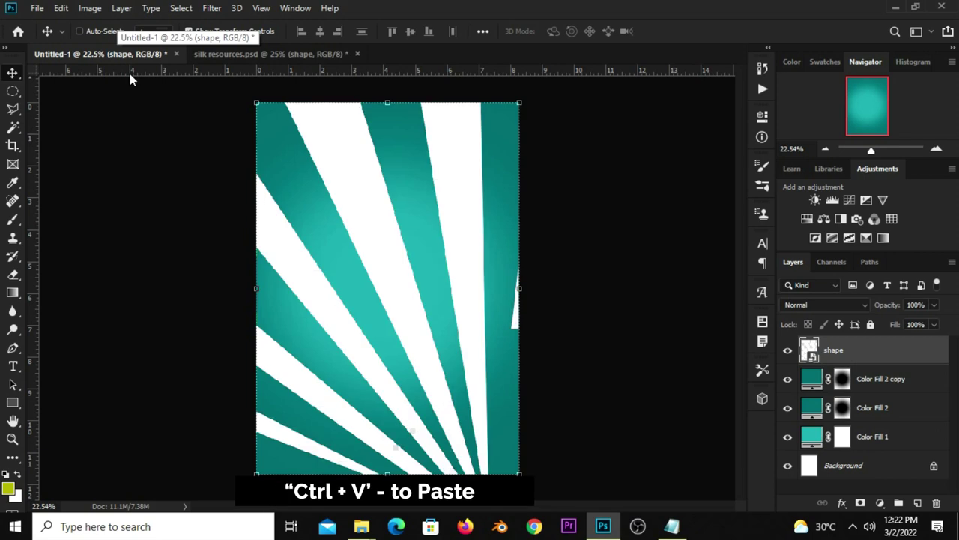
scroll(358, 207, "down", 1, "alt")
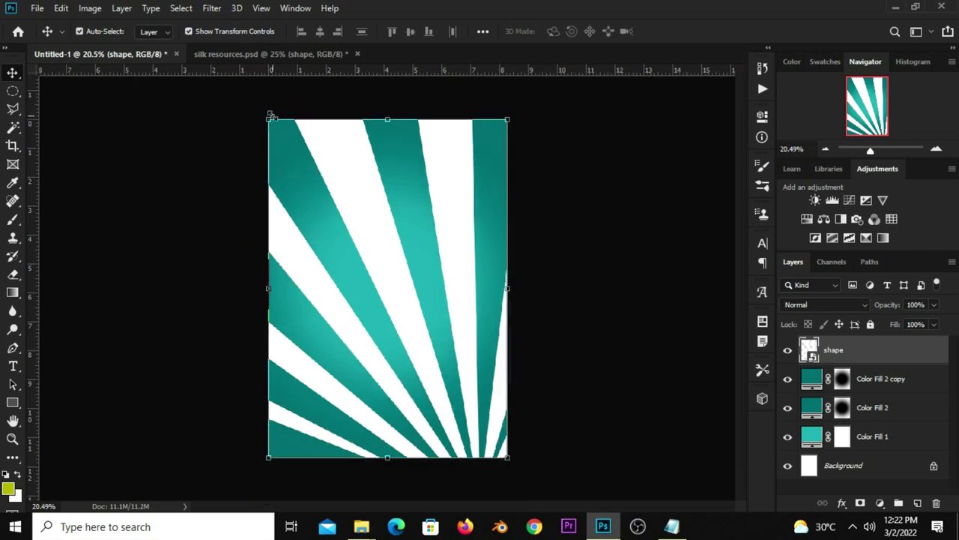
key("ctrl+t")
left_click_drag(307, 191, 307, 194)
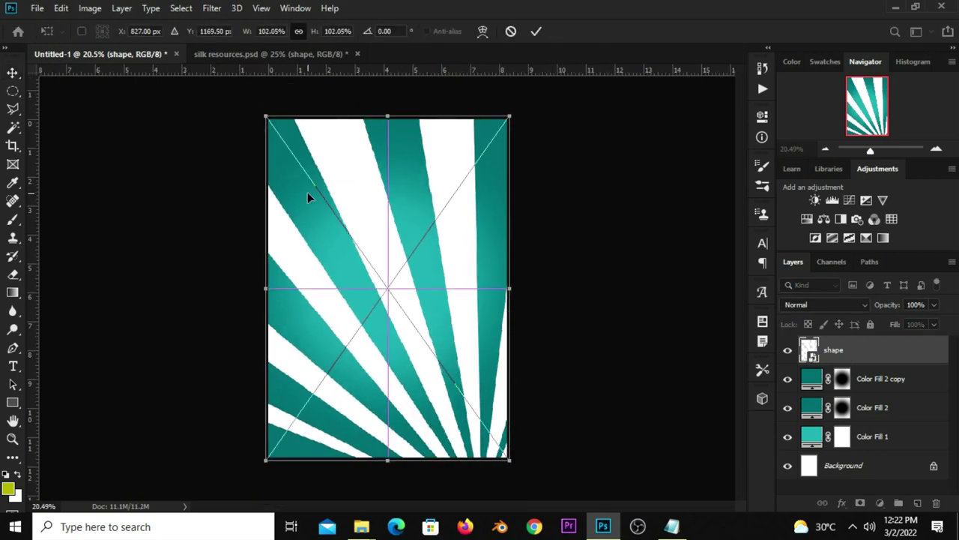
key("Return")
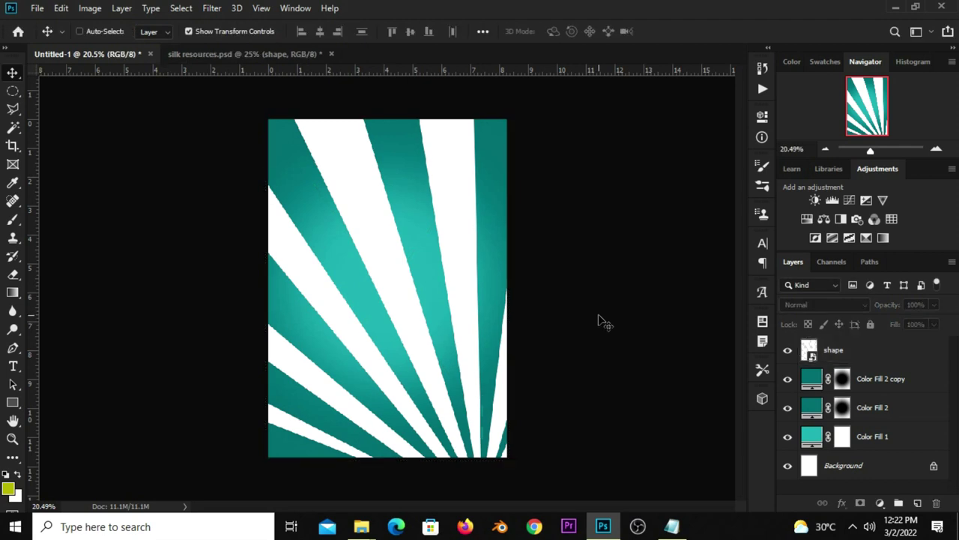
Set the ray 'shape' layer to Overlay blending at about 9% opacity
scroll(603, 322, "up", 2, "alt")
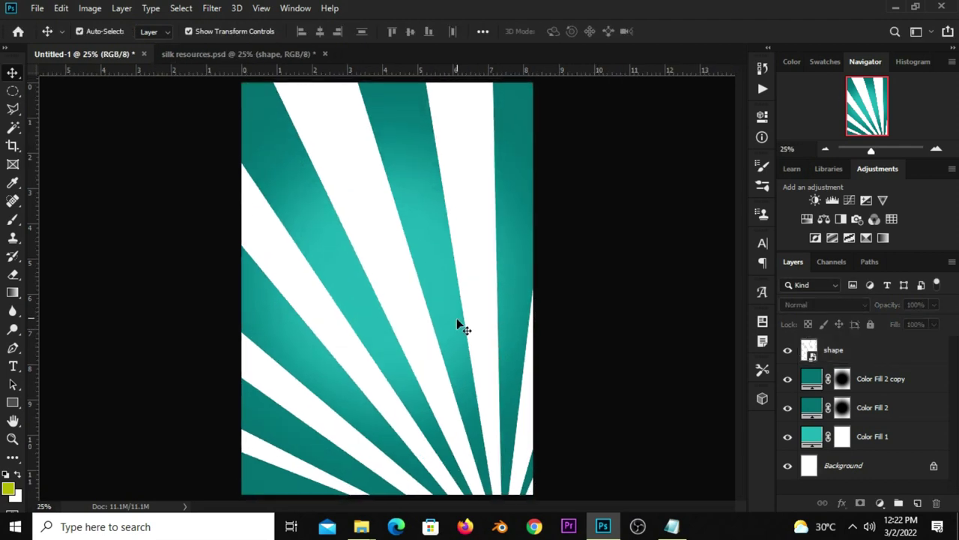
left_click(491, 307, "ctrl")
left_click(787, 350)
left_click(825, 305)
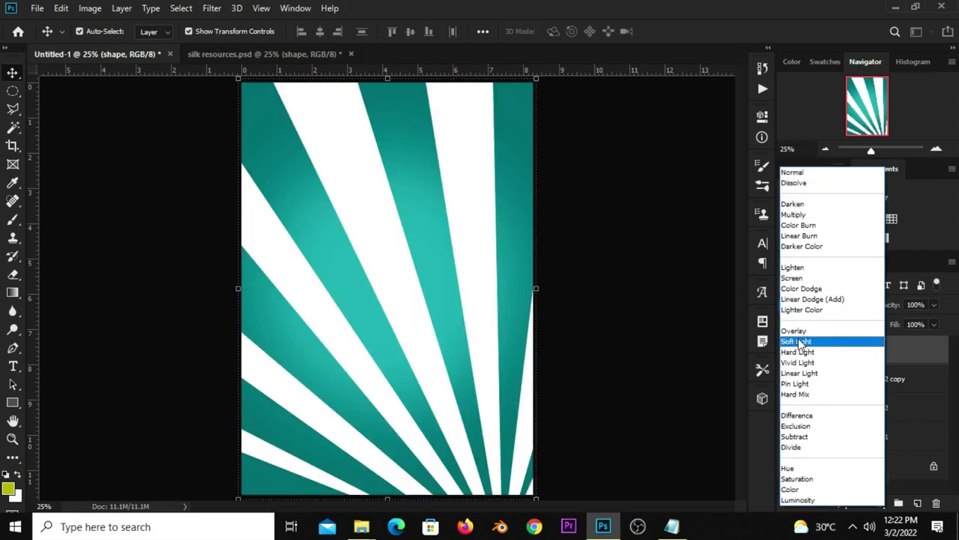
left_click(798, 332)
left_click(936, 305)
left_click_drag(879, 321, 875, 328)
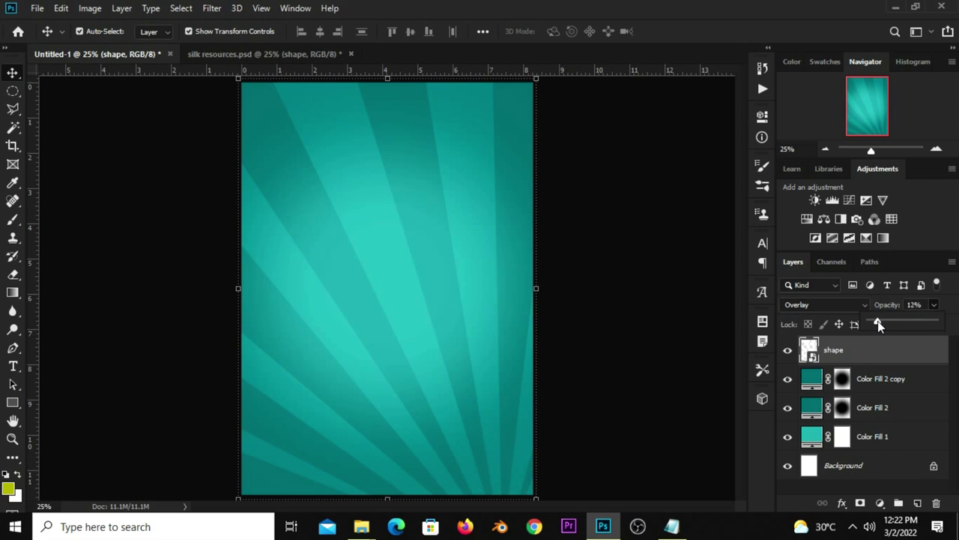
key("Return")
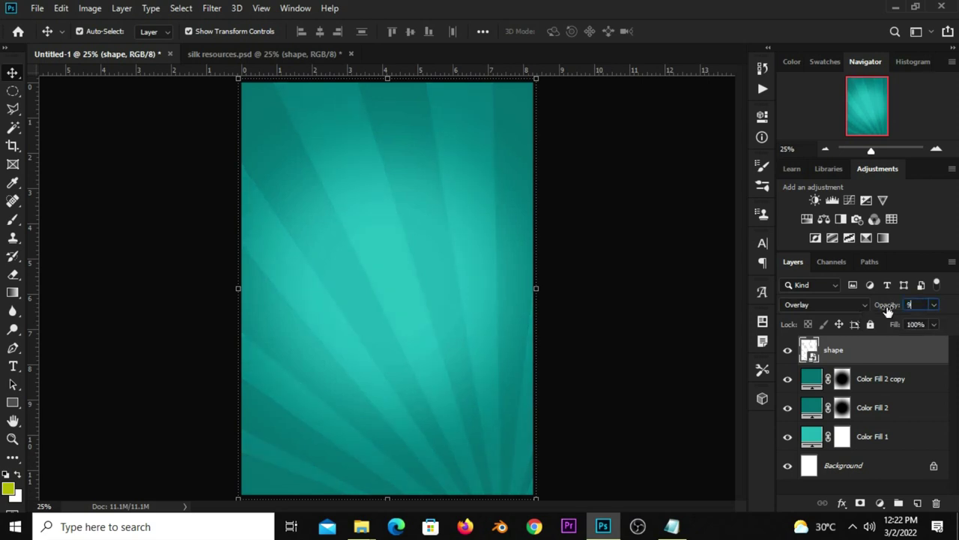
left_click(797, 353, "ctrl")
left_click(788, 350)
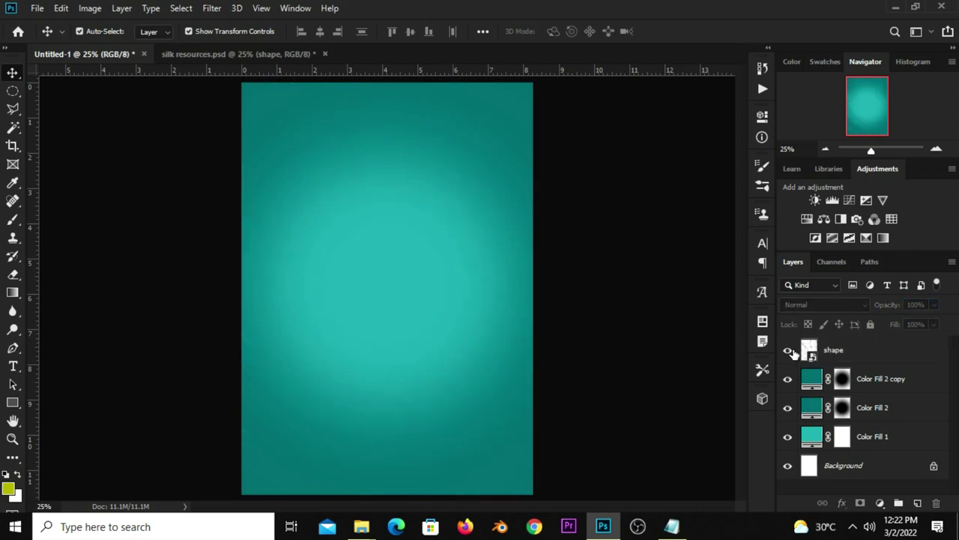
left_click(832, 350)
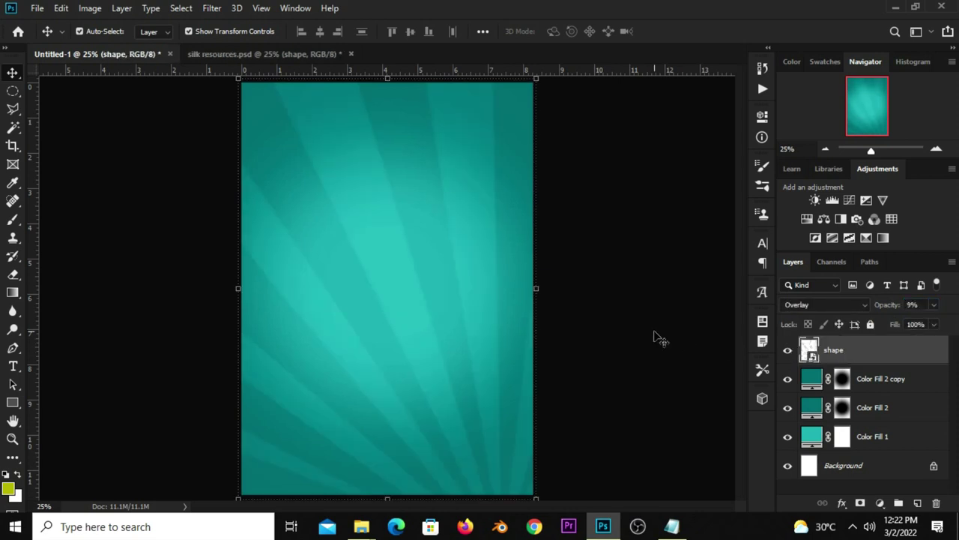
left_click(212, 9)
mouse_move(289, 168)
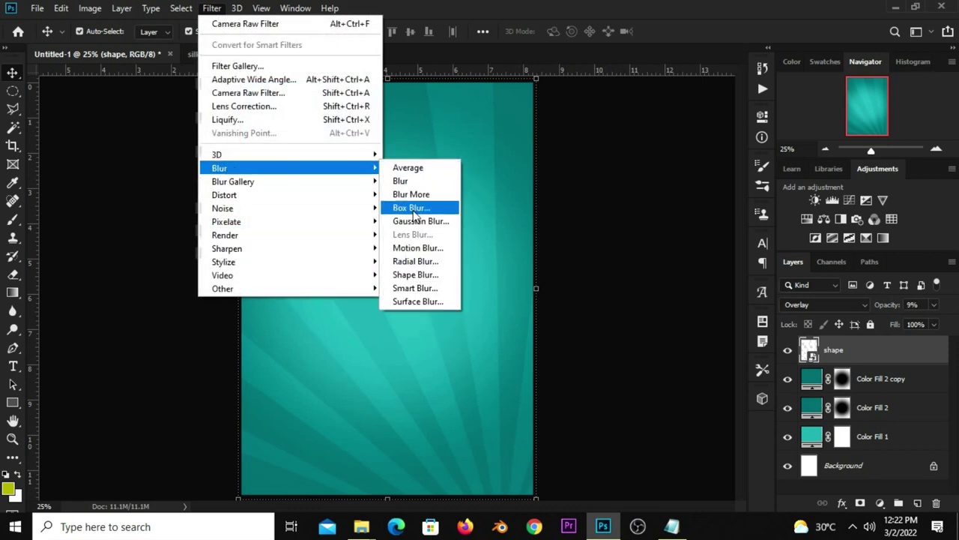
Apply a 2-pixel Gaussian Blur to the rays layer
left_click(414, 220)
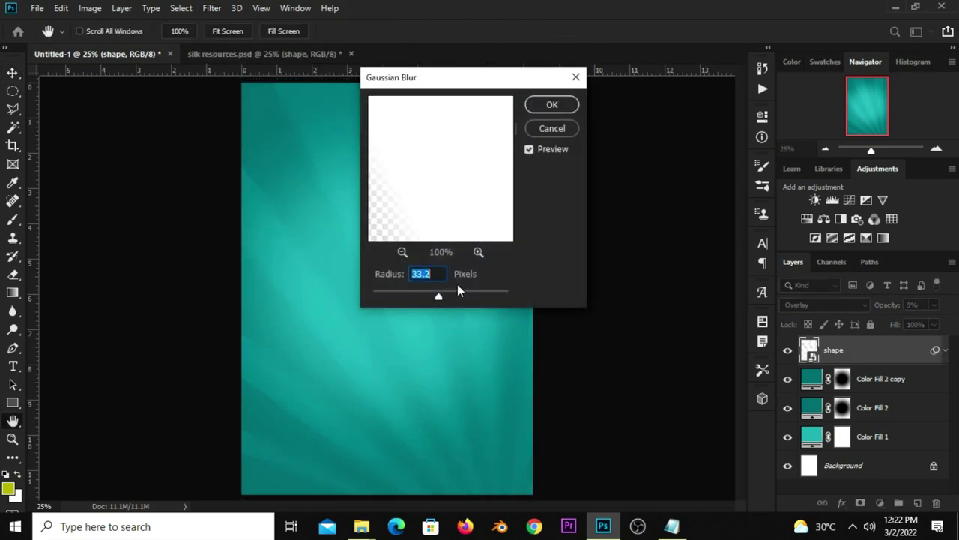
type("20")
left_click(550, 106)
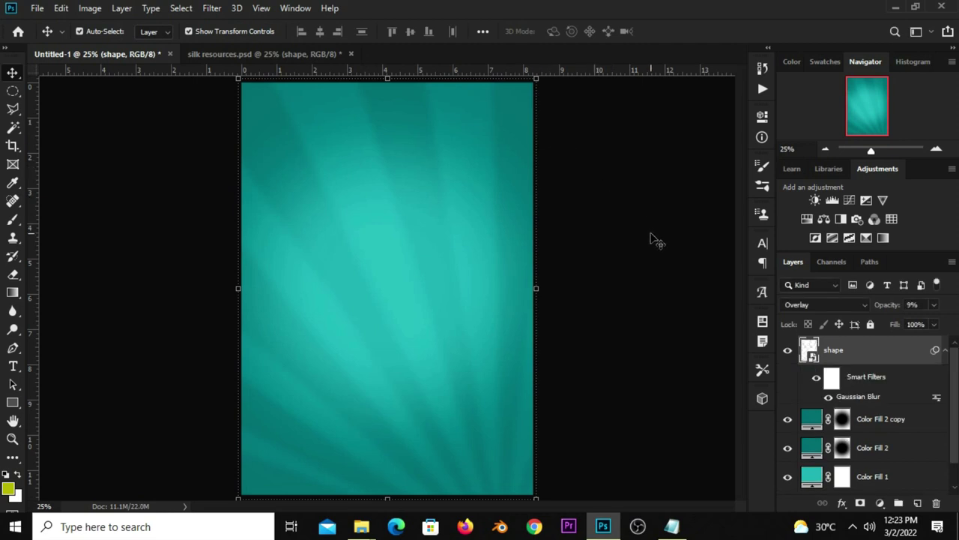
Lower the rays' opacity further until they're a barely visible texture
left_click(932, 306)
left_click_drag(889, 322, 885, 321)
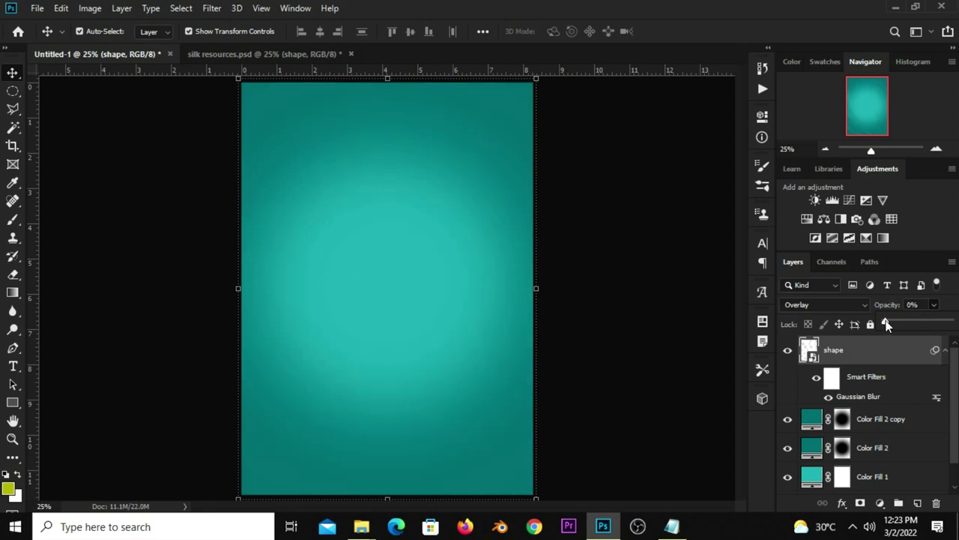
left_click(906, 307)
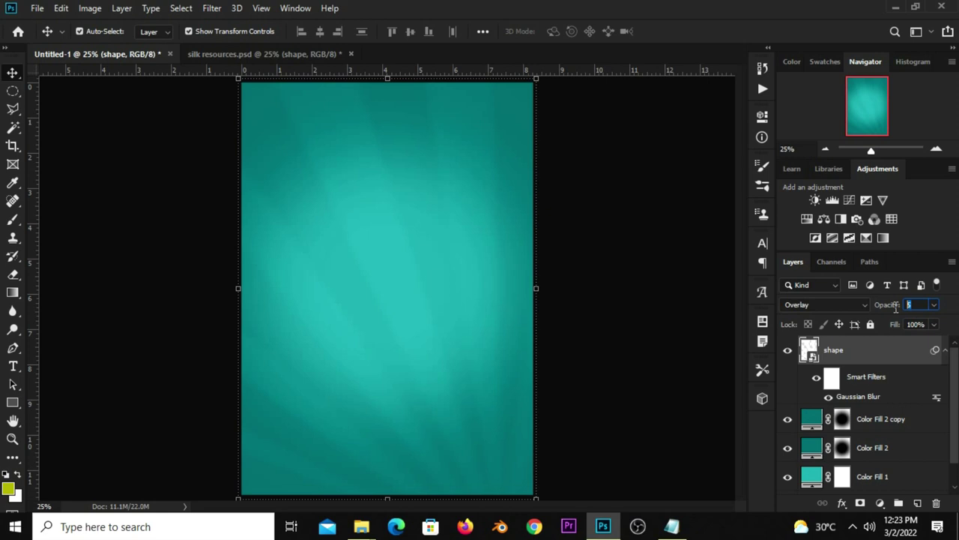
left_click(649, 408)
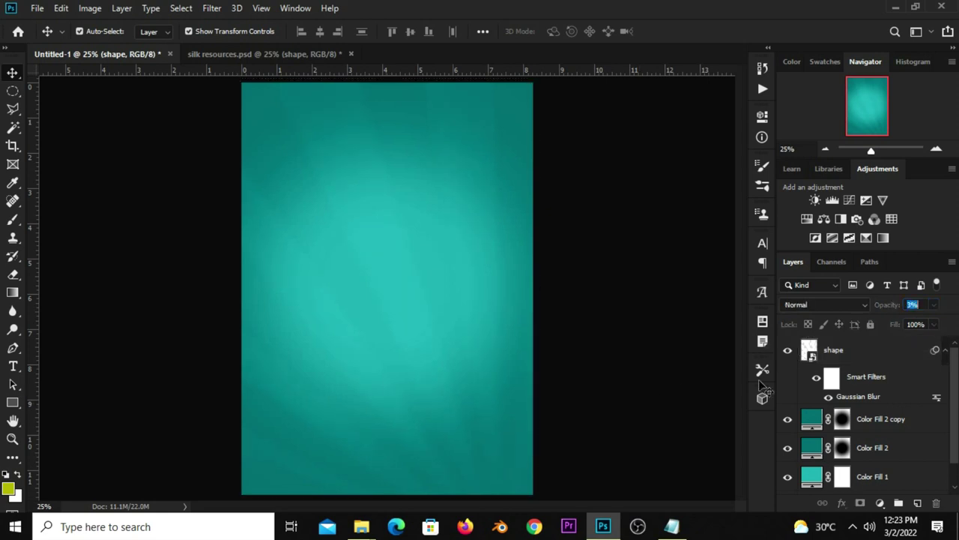
left_click(788, 350)
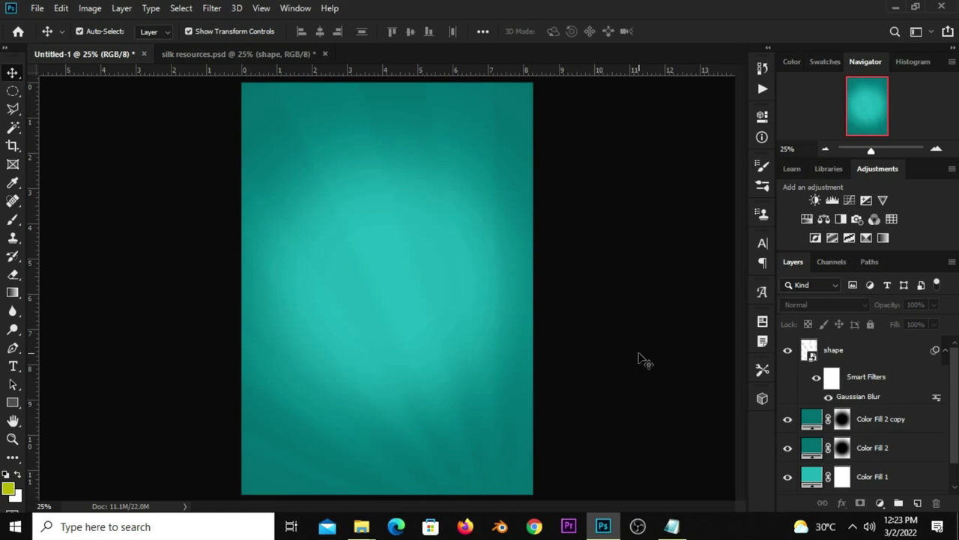
scroll(642, 363, "down", 1)
scroll(638, 365, "up", 1)
Show the bokeh-lights layer in silk resources.psd and drag it into the poster
left_click(229, 57)
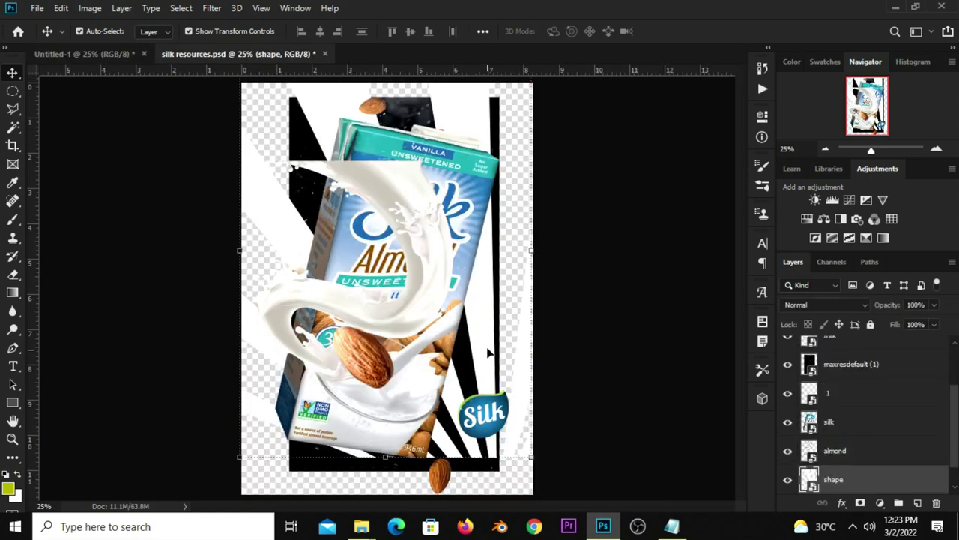
scroll(849, 430, "up", 2)
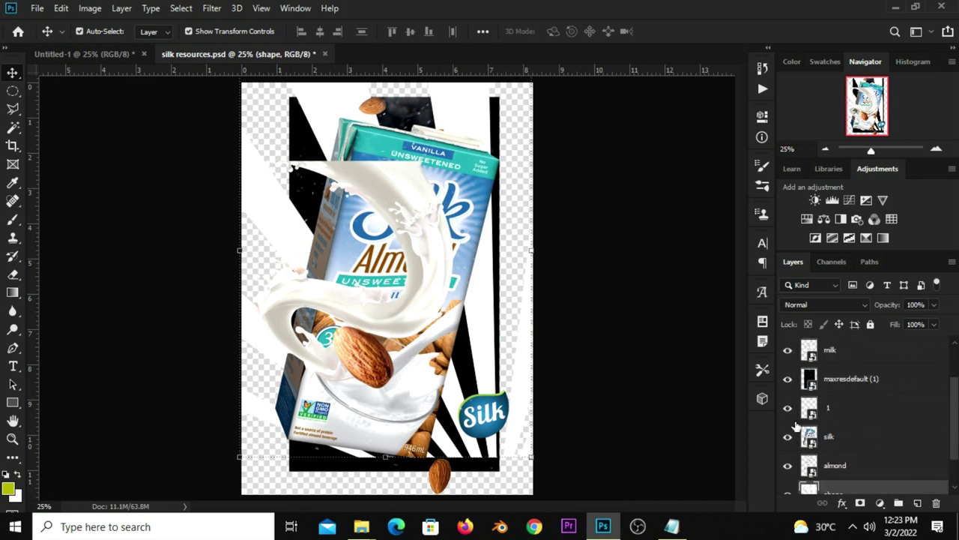
left_click(788, 378)
left_click_drag(445, 380, 423, 312)
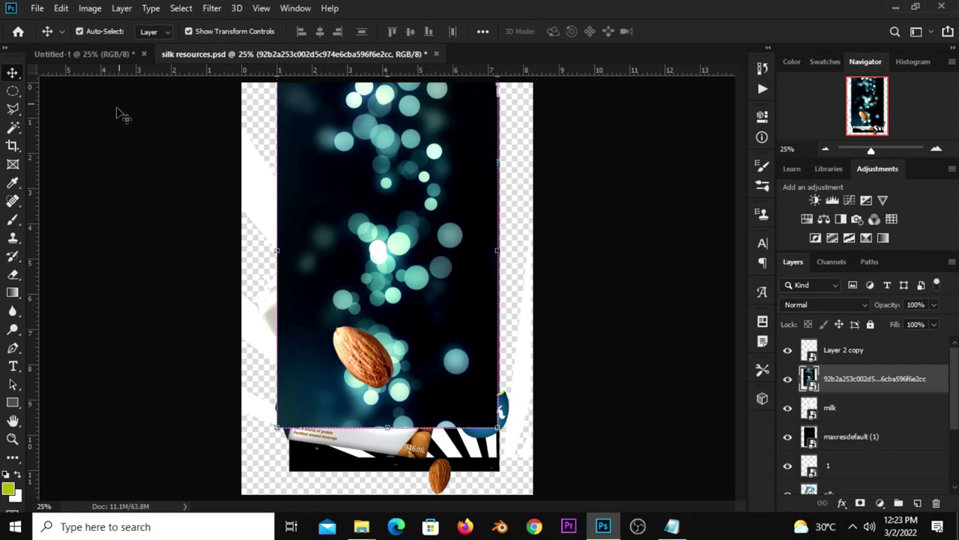
left_click_drag(116, 55, 120, 72)
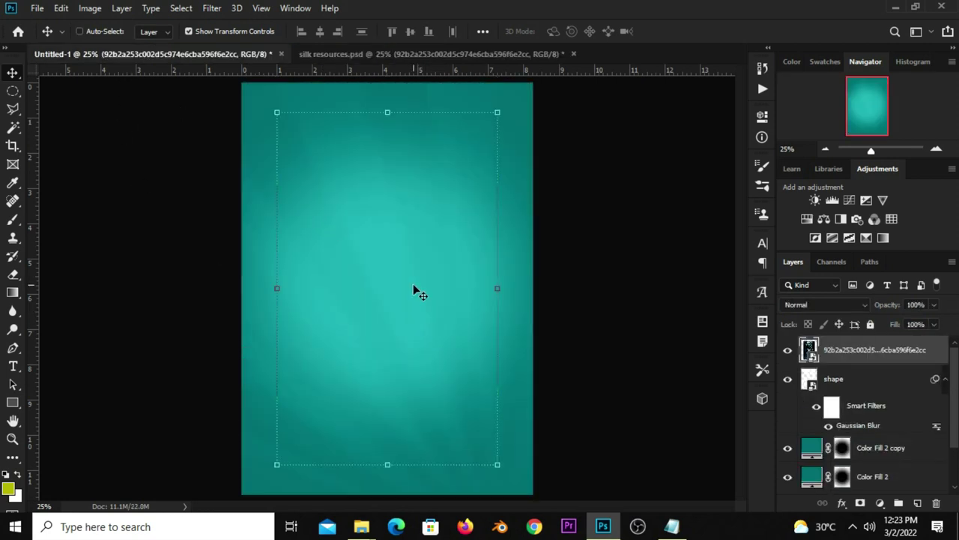
Scale the bokeh image with Free Transform to cover the whole canvas
key("ctrl+t")
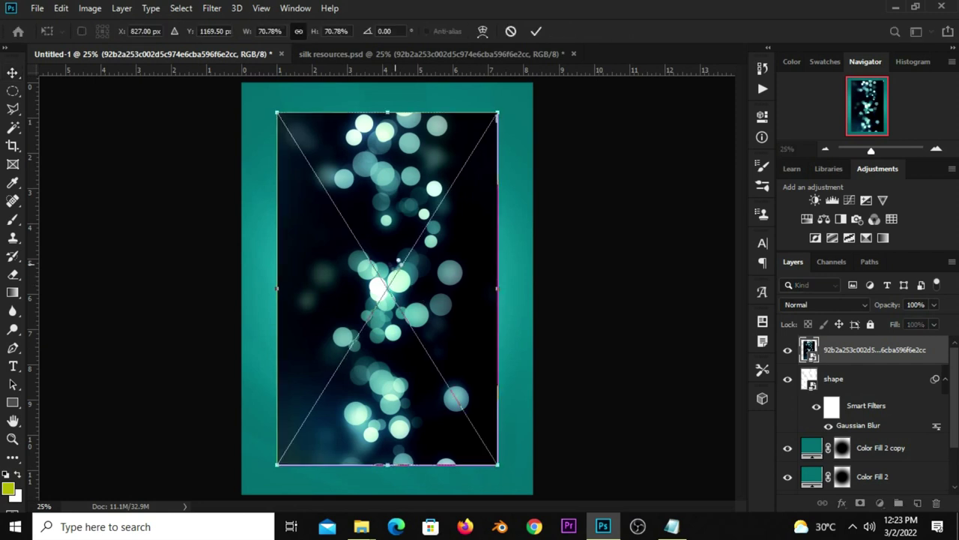
left_click_drag(388, 128, 387, 80)
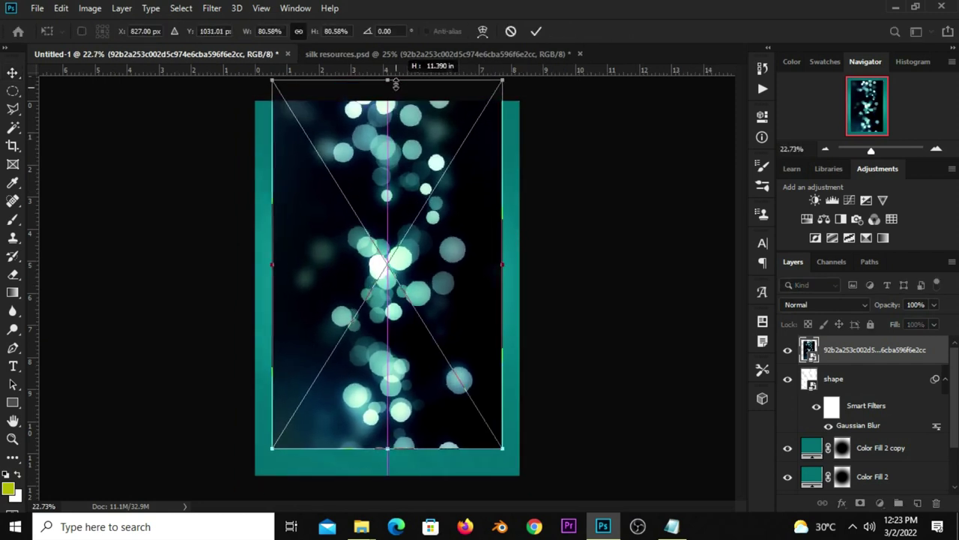
left_click_drag(390, 456, 389, 498)
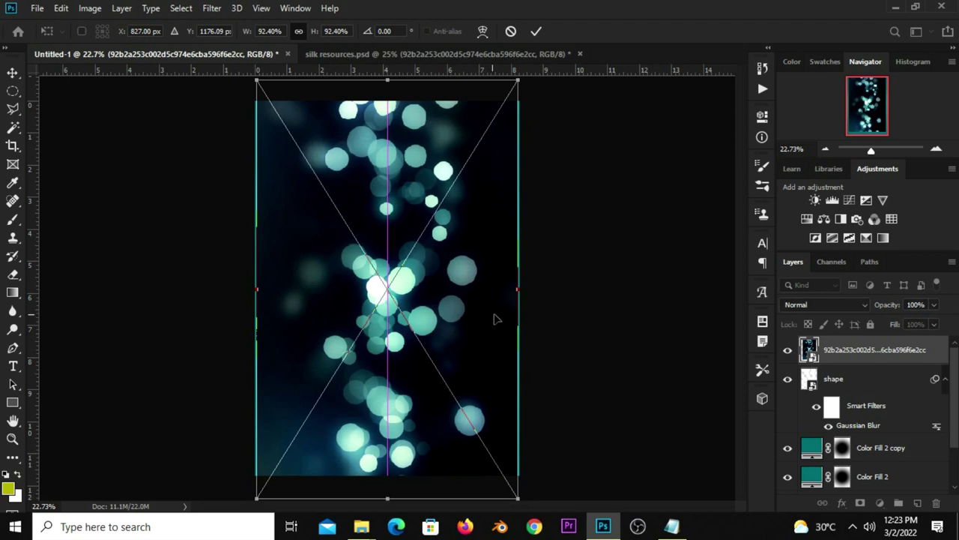
left_click_drag(530, 301, 440, 343)
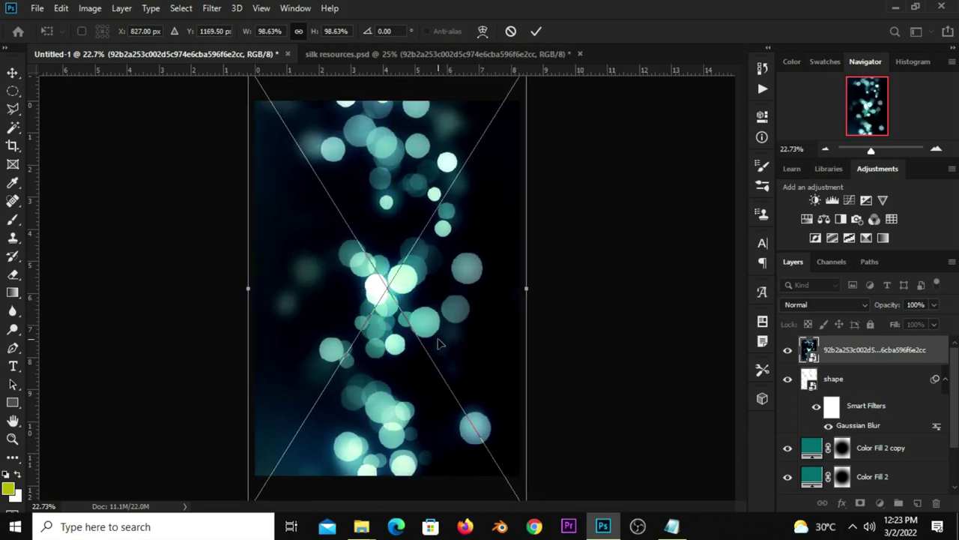
key("Return")
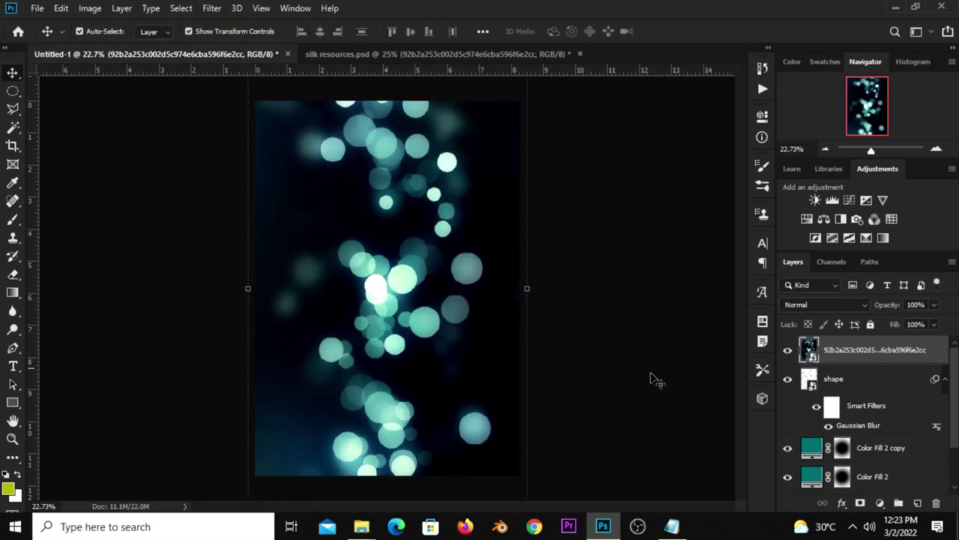
Set the bokeh layer to Screen blending at 9% opacity
left_click(824, 305)
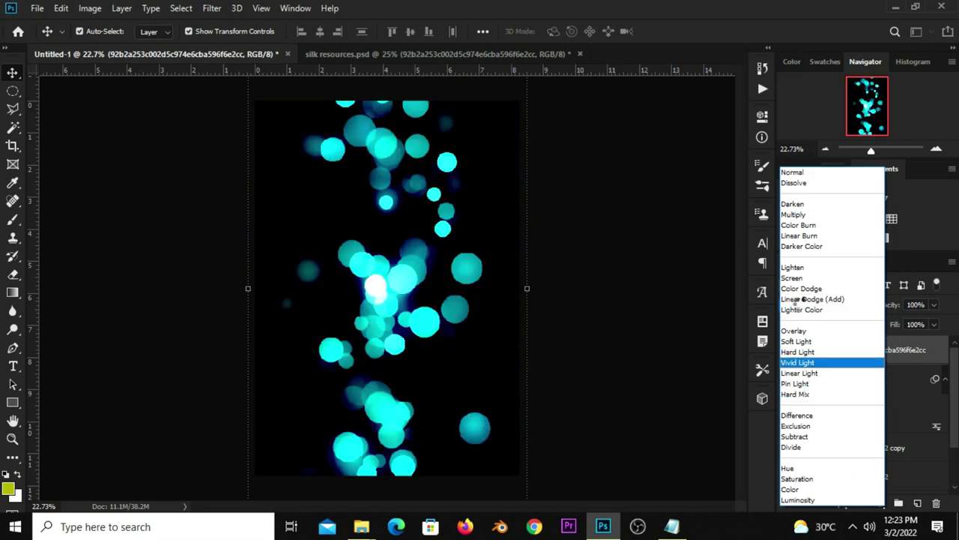
left_click(801, 279)
left_click_drag(933, 305, 877, 324)
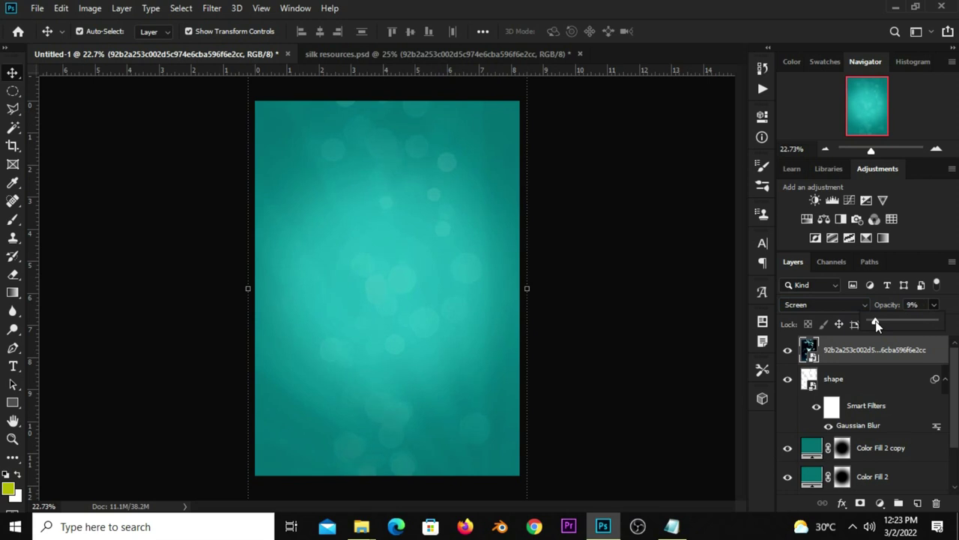
left_click(693, 350)
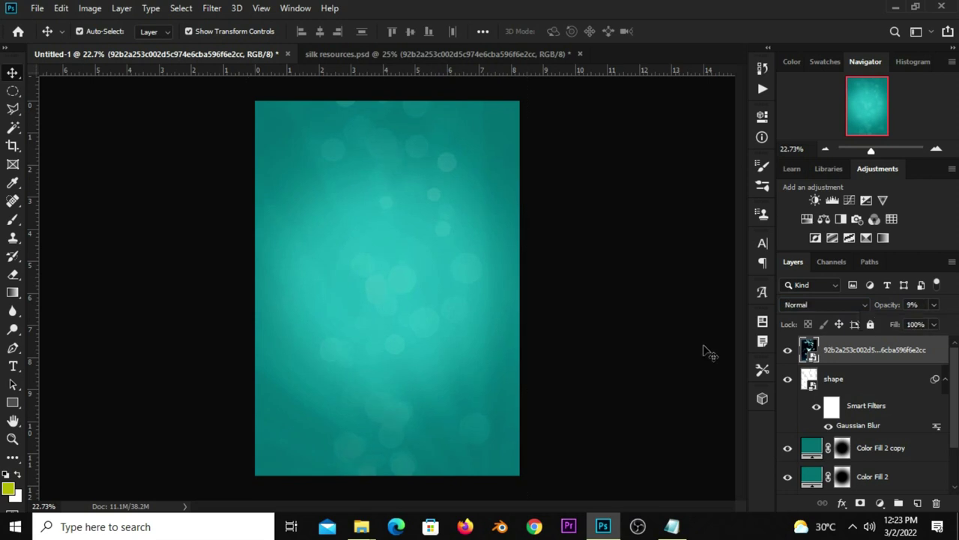
left_click(836, 363)
Soften the bokeh layer with a 30-pixel Gaussian Blur
left_click(210, 8)
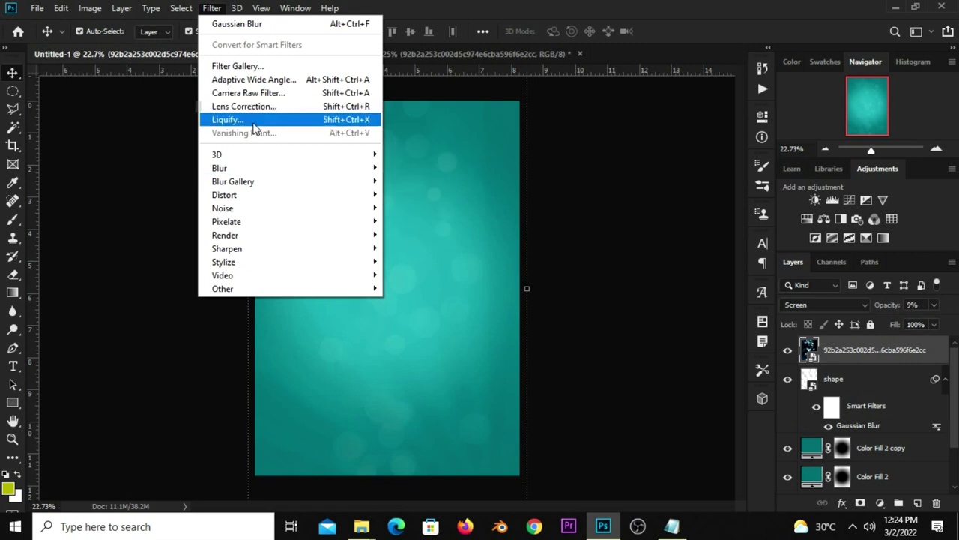
mouse_move(288, 168)
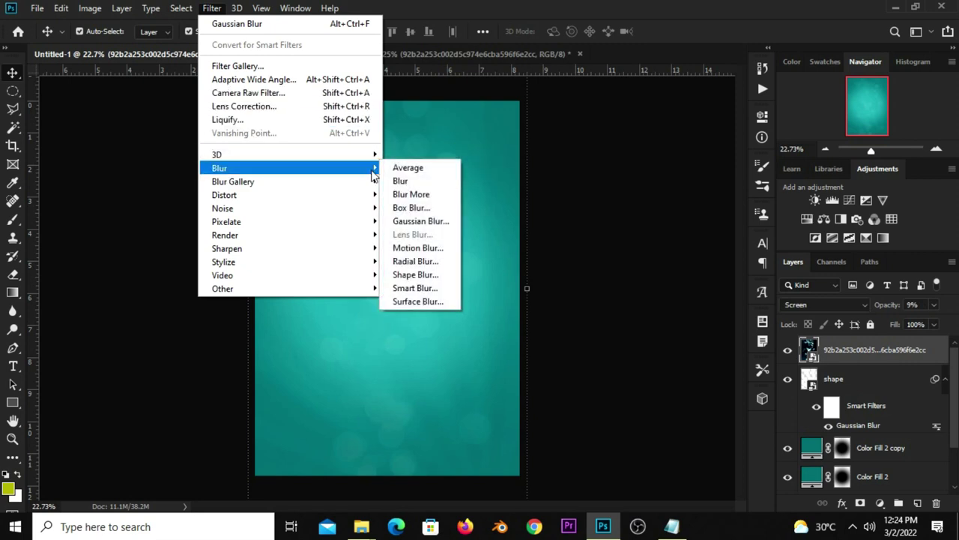
left_click(396, 222)
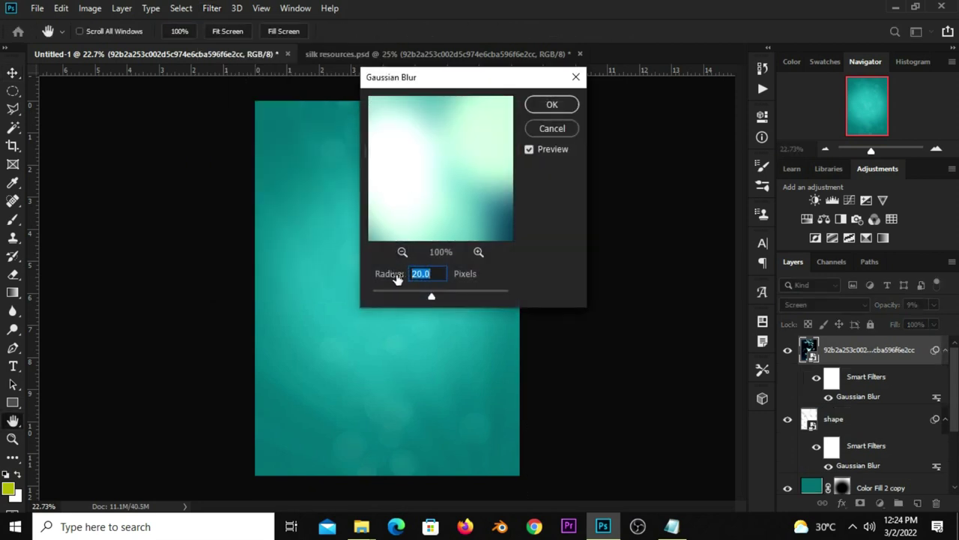
type("30")
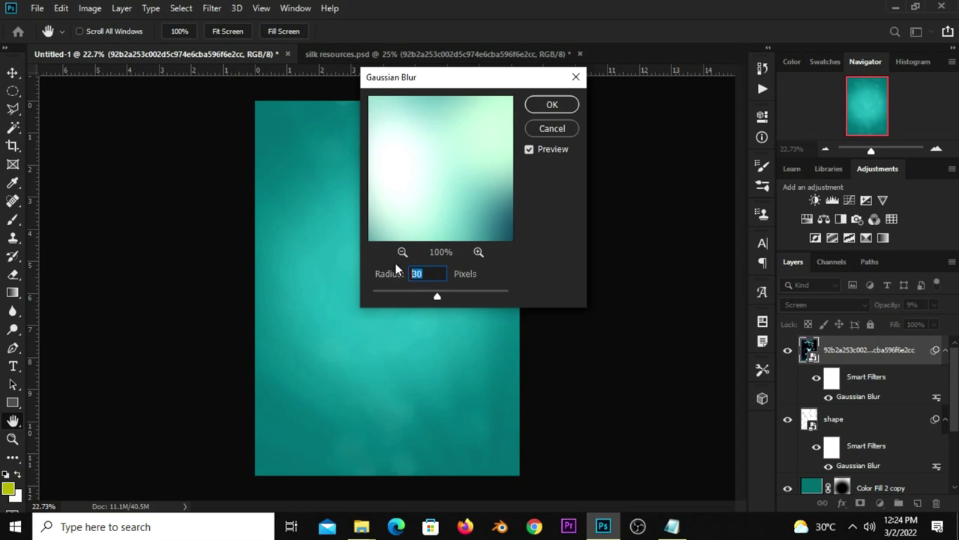
left_click(551, 107)
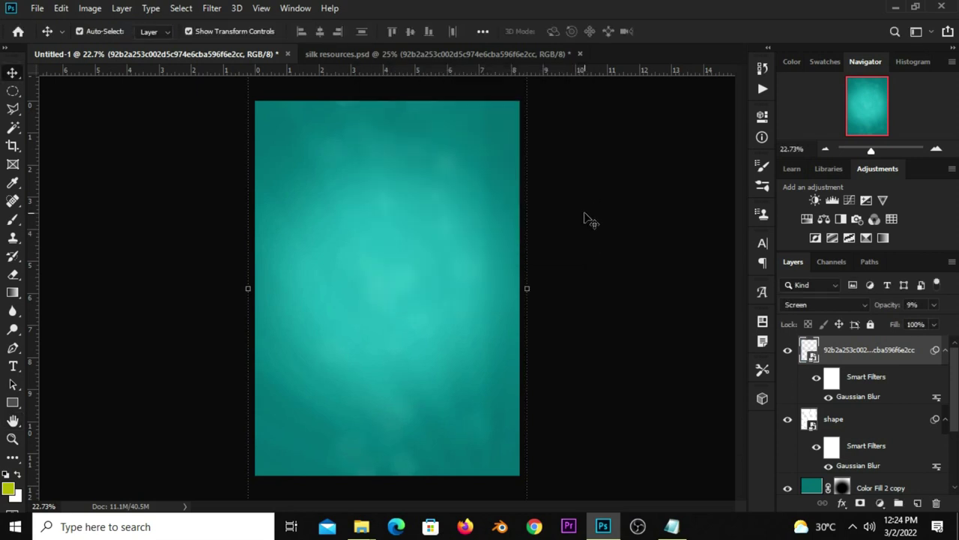
left_click(789, 352)
left_click(789, 352)
left_click(583, 313)
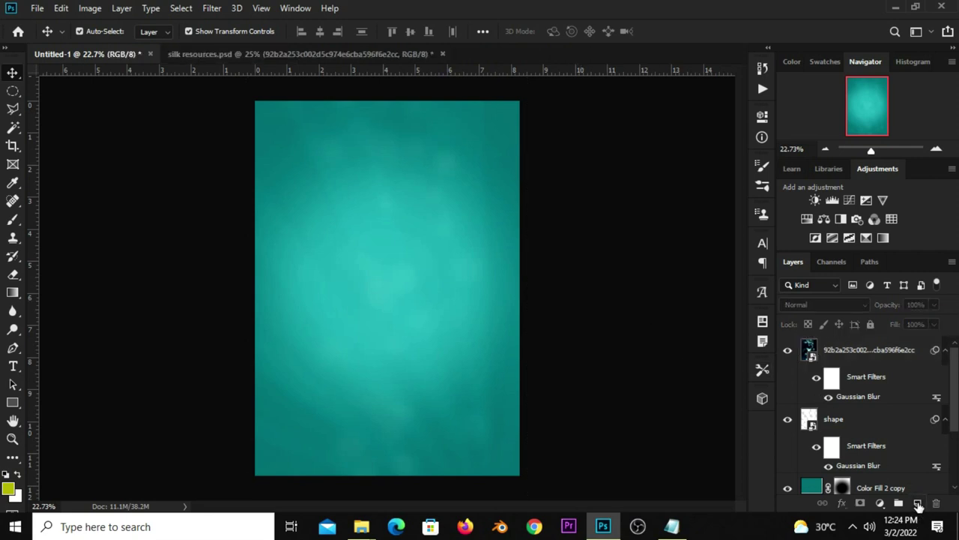
On a new layer, paint a large soft white brush dab at the canvas centre
left_click(918, 503)
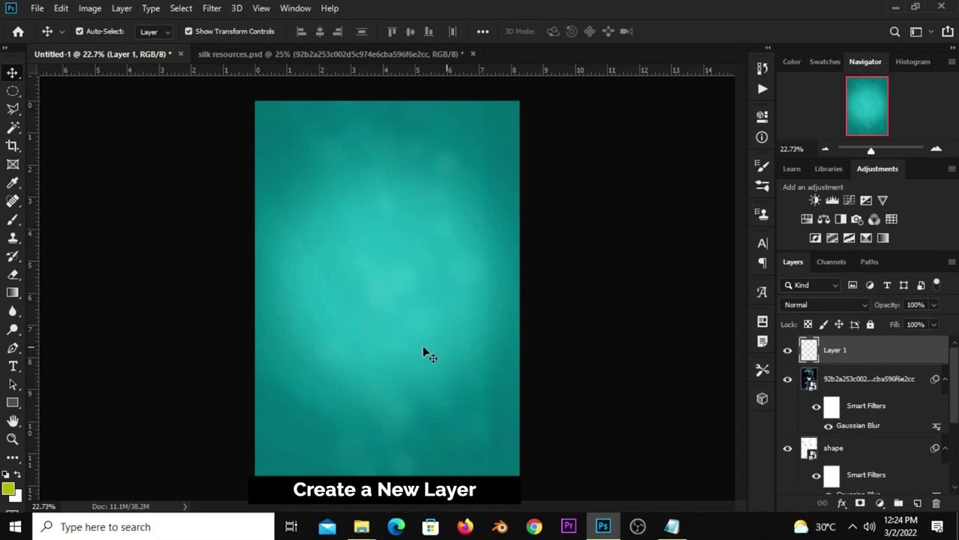
right_click(12, 219)
left_click(94, 224)
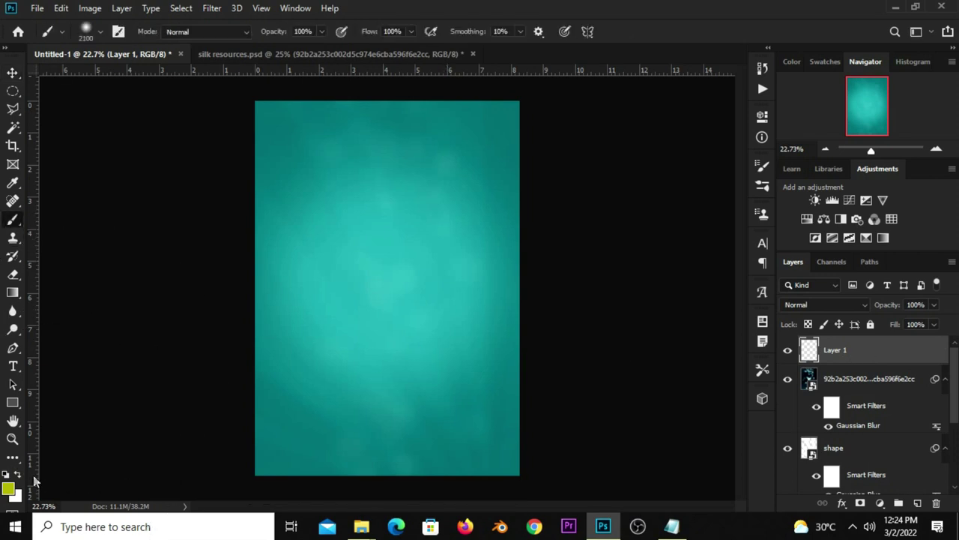
left_click(16, 473)
left_click(9, 488)
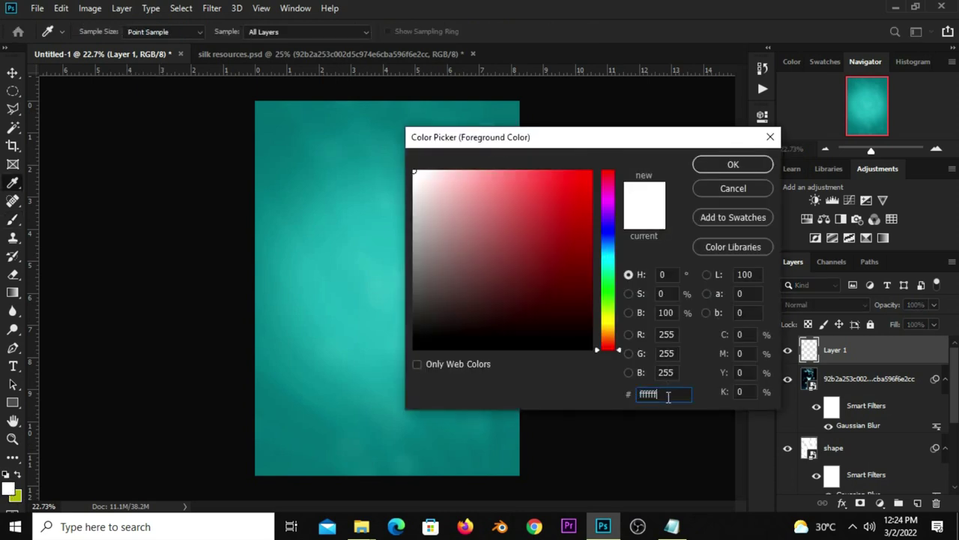
left_click(728, 171)
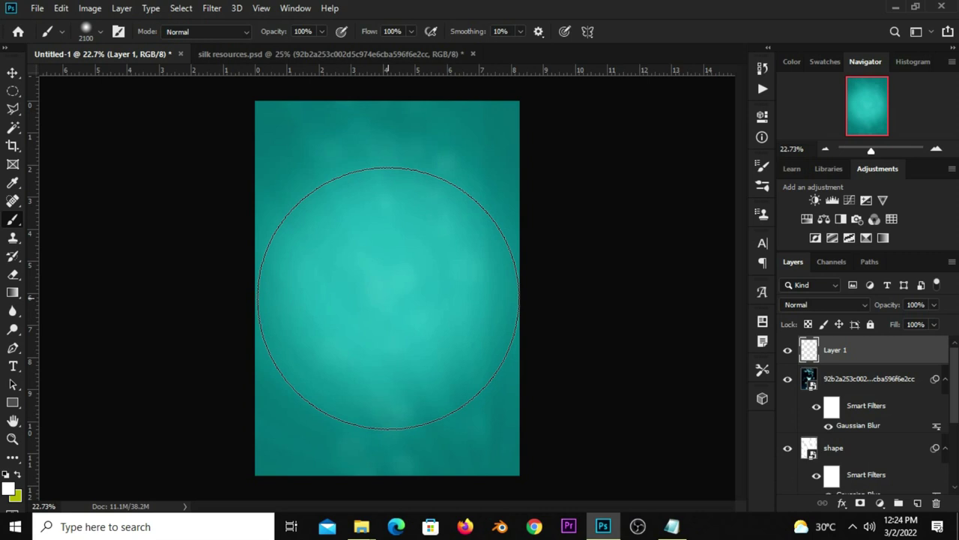
left_click(387, 298)
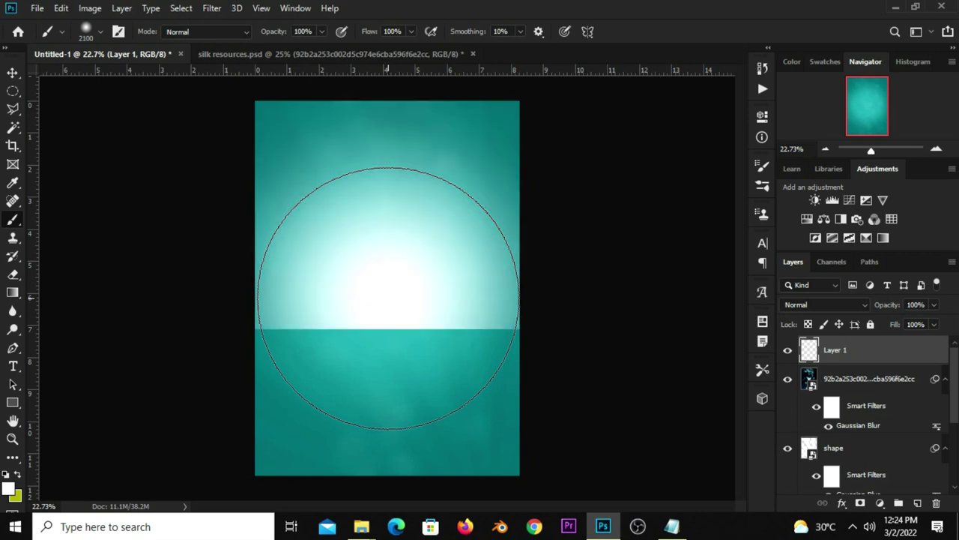
Set the white glow layer, Layer 1, to Overlay blending
left_click(12, 73)
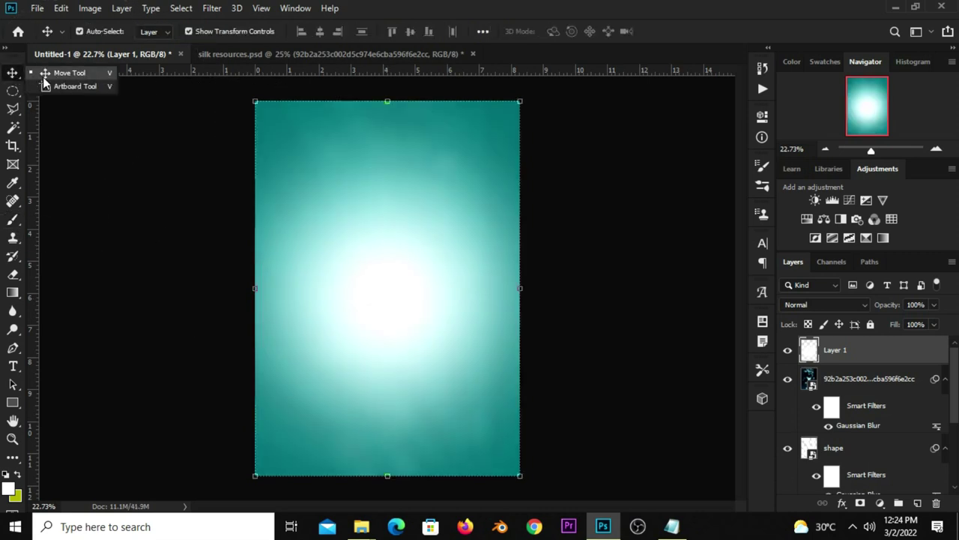
left_click(133, 224)
key("ctrl+minus")
scroll(476, 307, "down", 1)
scroll(476, 307, "down", 1)
scroll(477, 307, "up", 1)
scroll(476, 308, "up", 2)
left_click(855, 357)
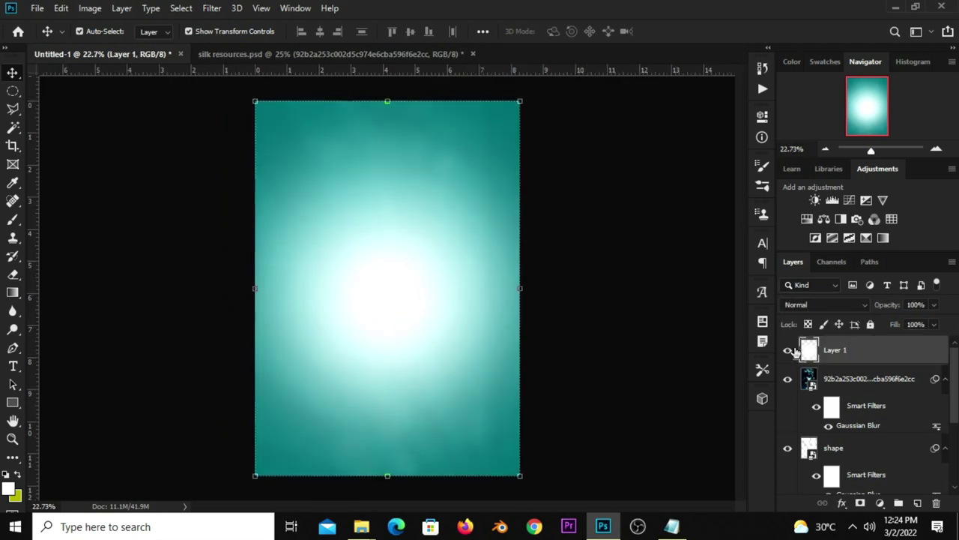
left_click(788, 350)
left_click(820, 305)
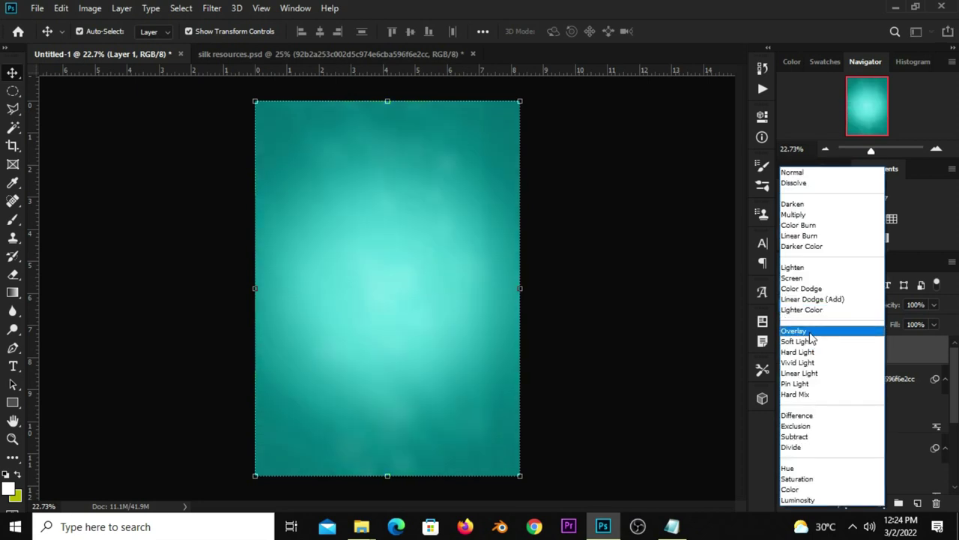
left_click(800, 330)
left_click(788, 350)
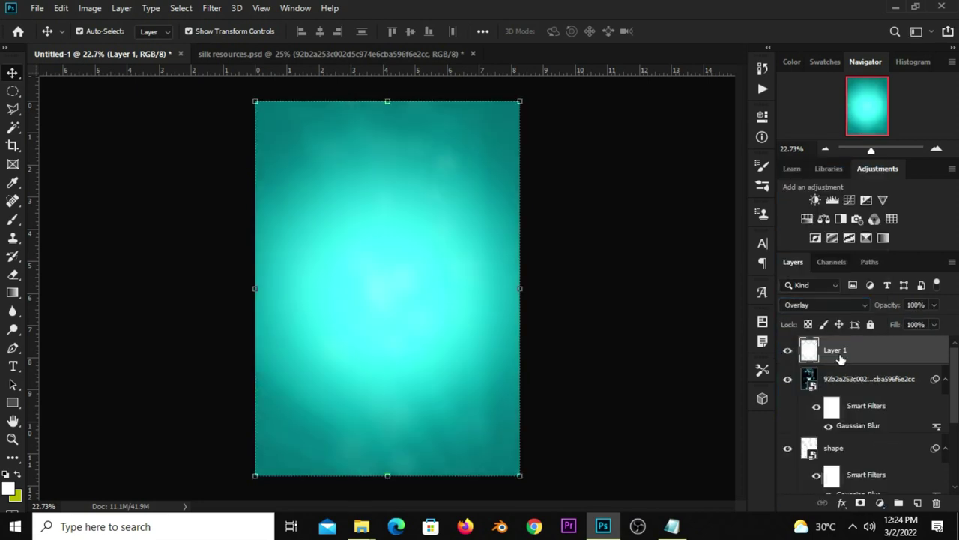
Duplicate the glow layer and set the copy to Normal at 80% opacity
key("ctrl+j")
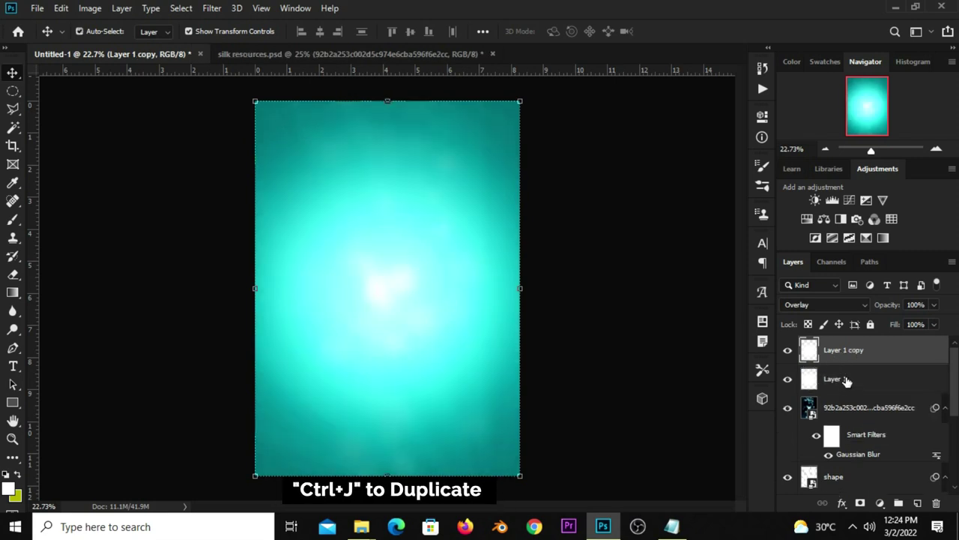
left_click(813, 305)
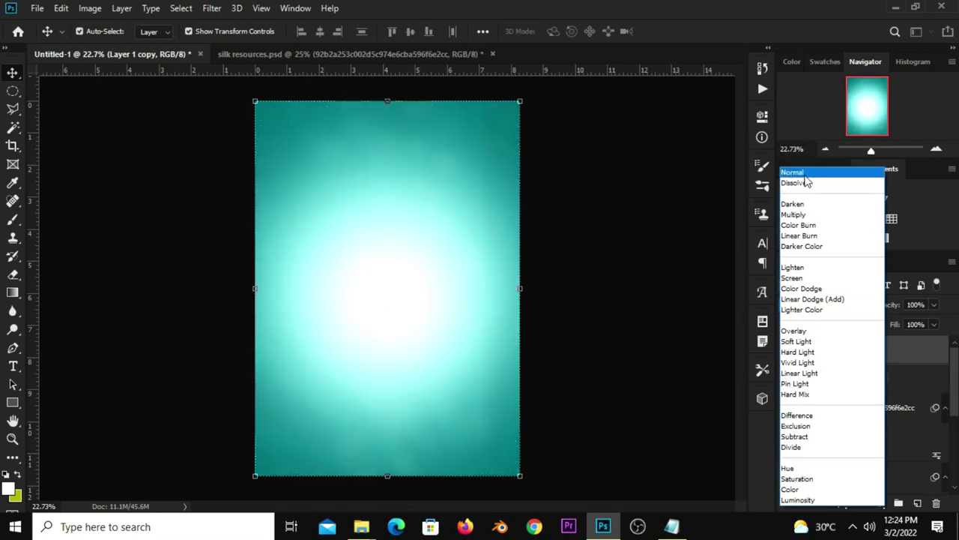
left_click(804, 174)
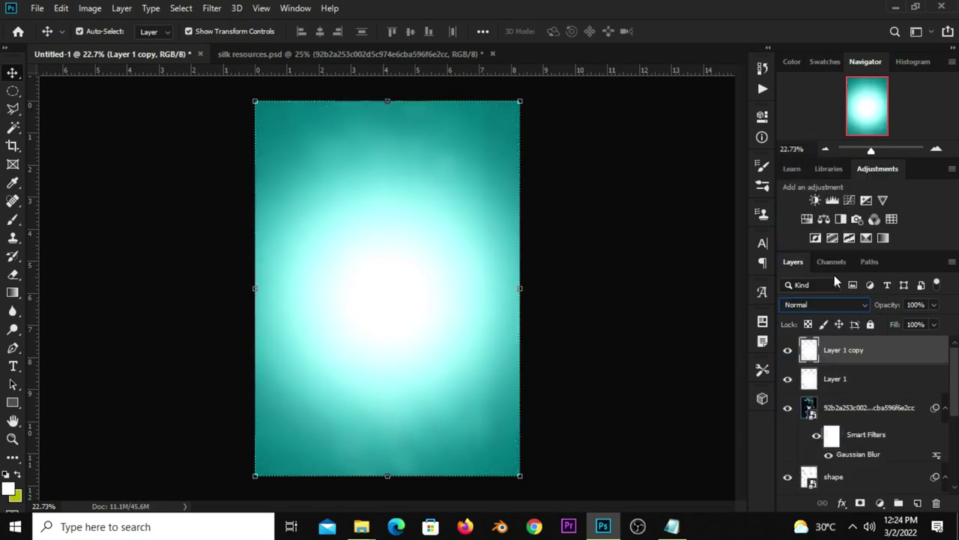
left_click(933, 307)
left_click(921, 322)
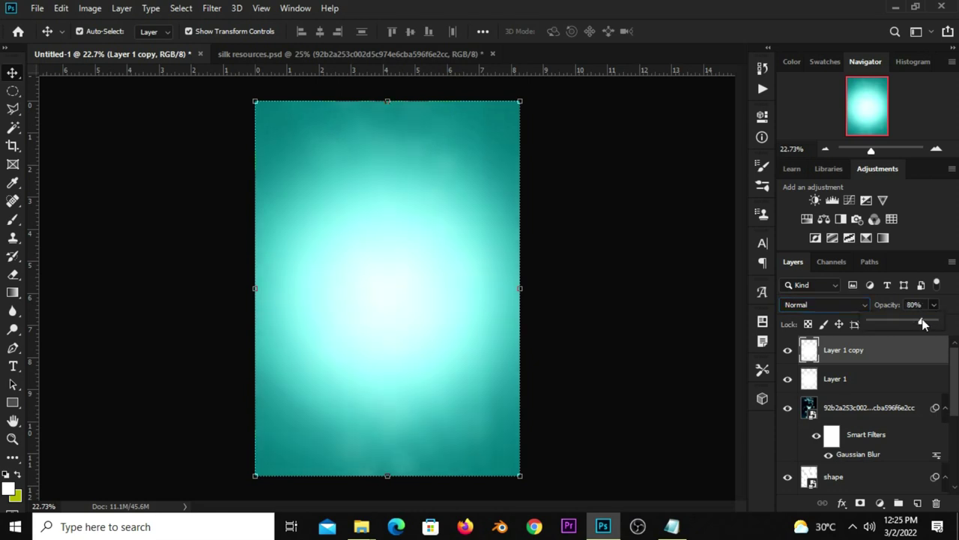
left_click(724, 385)
left_click(787, 350)
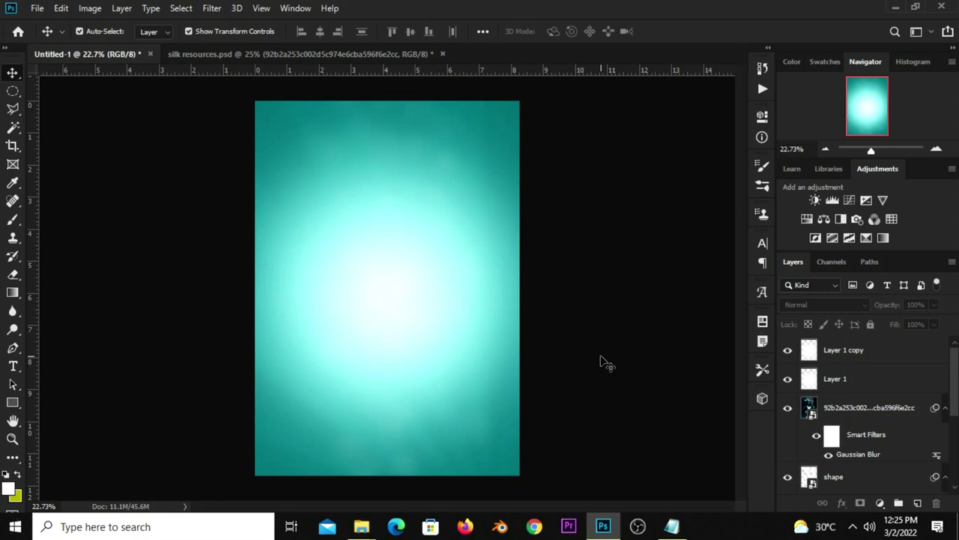
key("ctrl+z")
key("ctrl+shift+z")
In silk resources, hide the bokeh layer and shift the black-striped background up and right
left_click(283, 56)
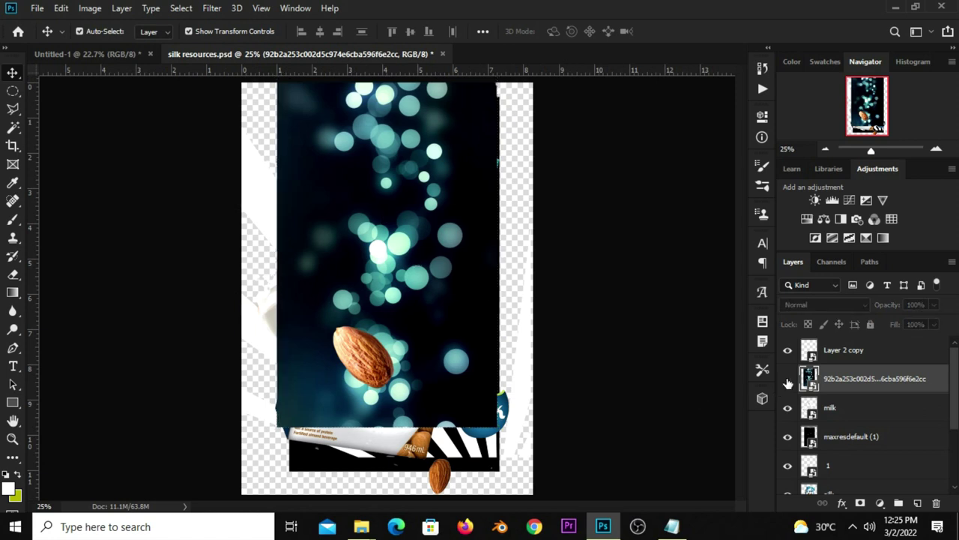
left_click(787, 379)
left_click(828, 350)
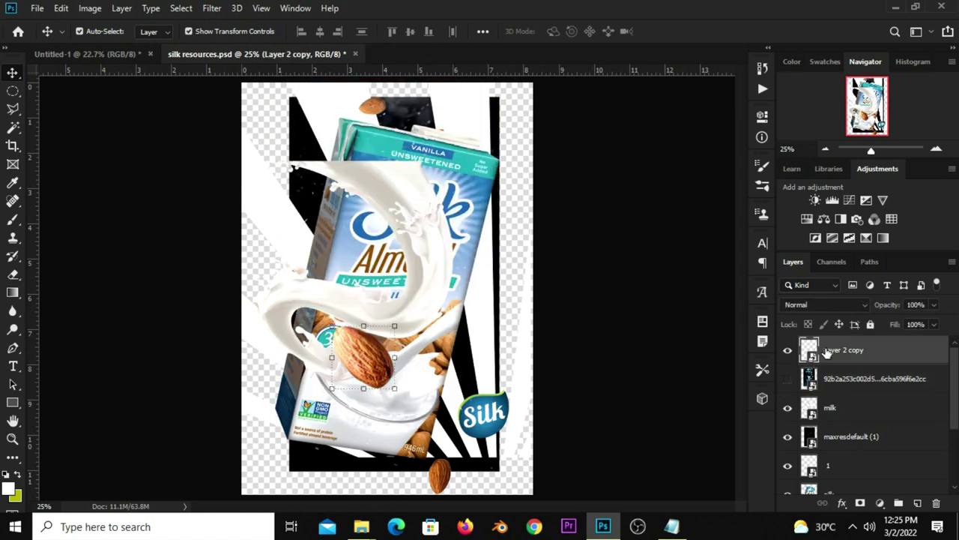
left_click(570, 322)
mouse_move(306, 428)
left_mouse_down()
mouse_move(323, 420)
mouse_move(328, 432)
left_mouse_up()
key("ctrl")
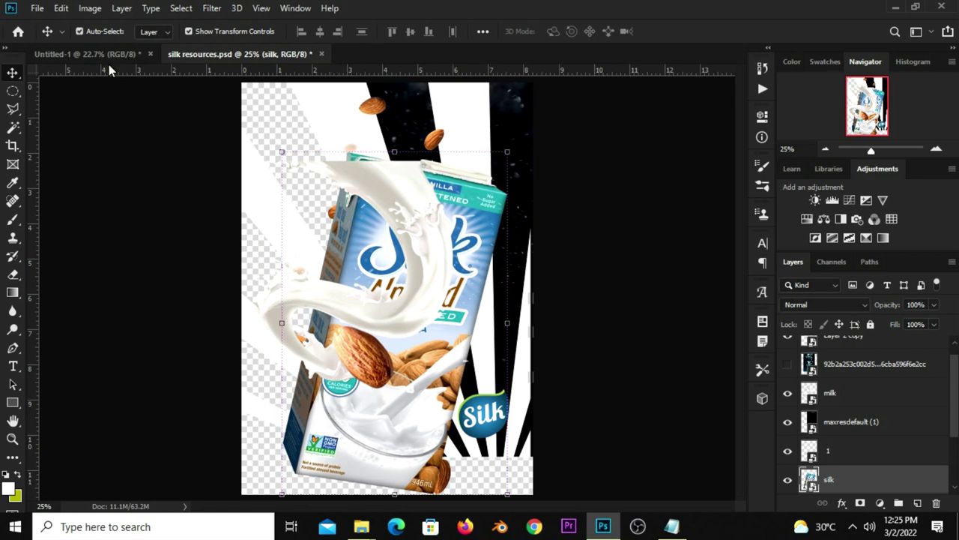
Bring the silk carton into the poster as a smart object, positioned over the teal background
left_click(109, 64)
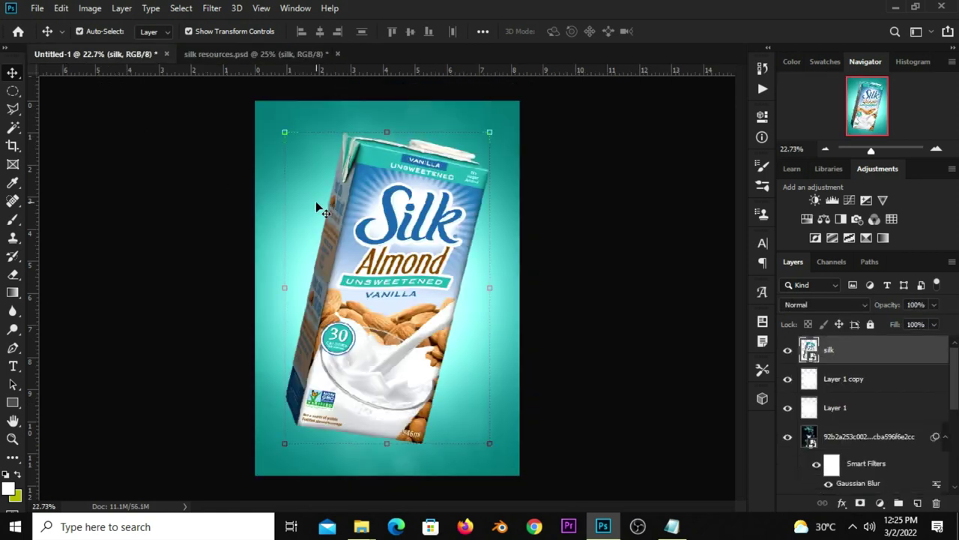
mouse_move(109, 65)
left_mouse_down()
mouse_move(365, 307)
mouse_move(379, 294)
left_mouse_up()
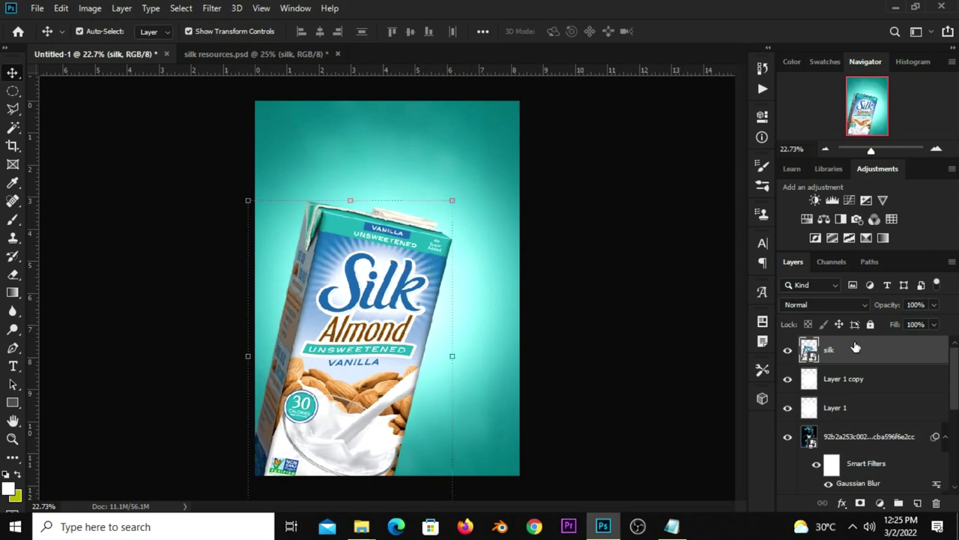
left_click_drag(404, 351, 441, 297)
right_click(856, 350)
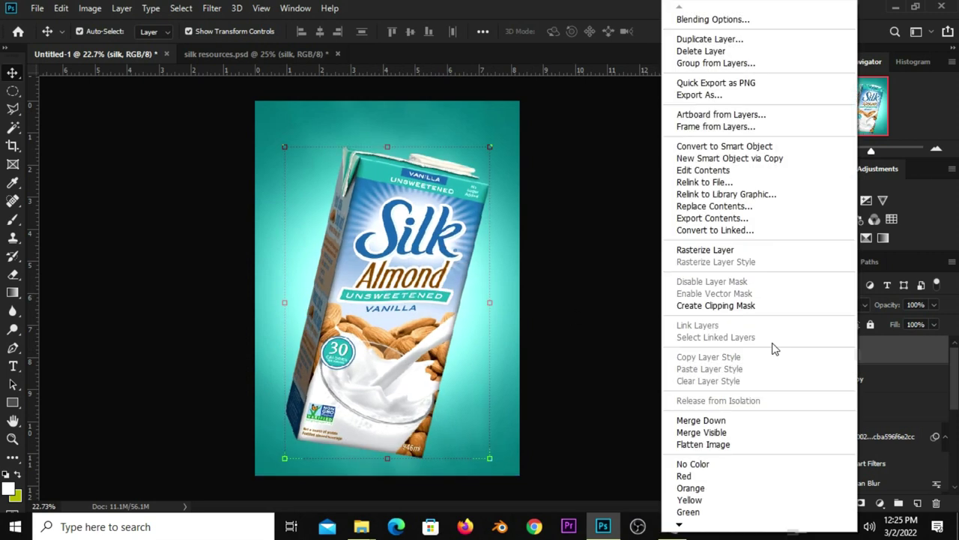
left_click(688, 146)
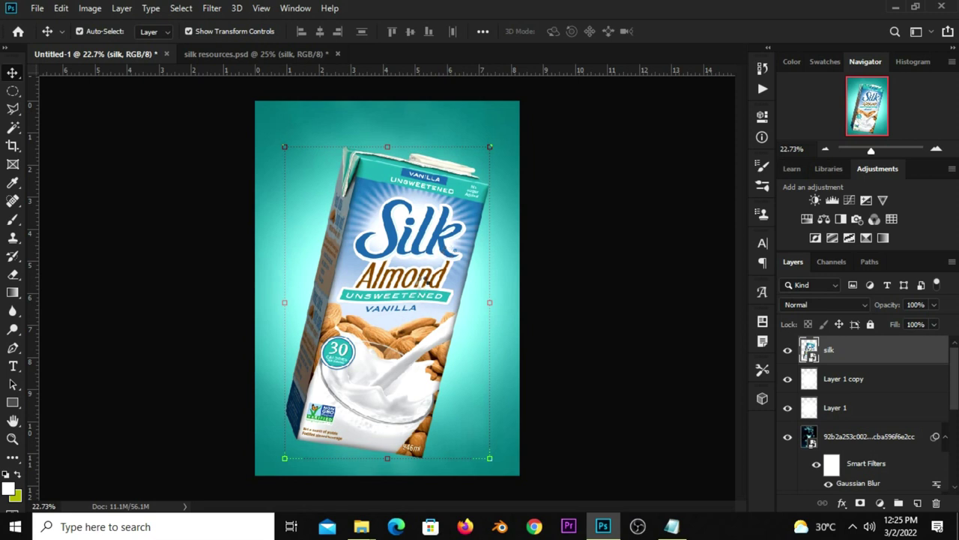
left_click_drag(425, 279, 382, 349)
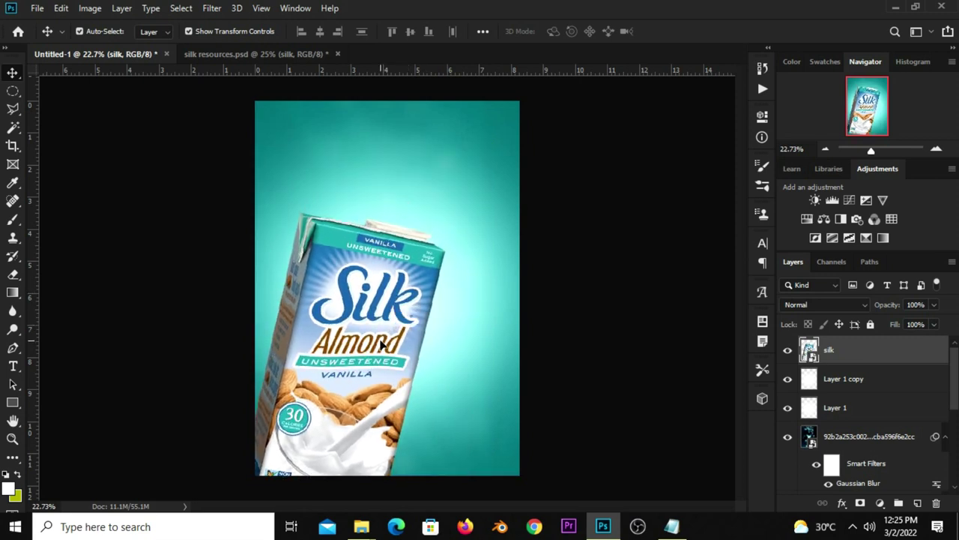
Enlarge the silk carton to about 102.83% and commit the transform
key("ctrl+t")
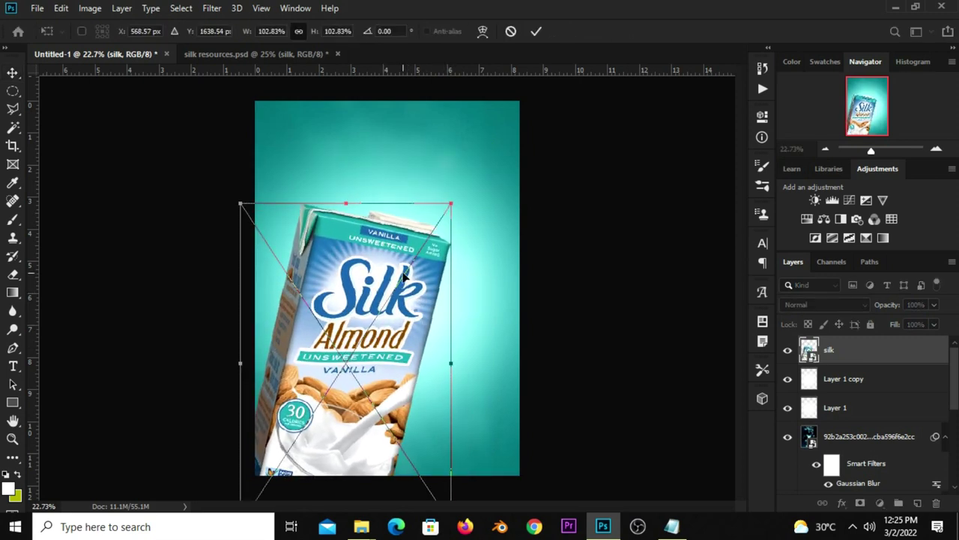
left_click_drag(451, 203, 458, 210)
left_click(536, 30)
left_click(264, 55)
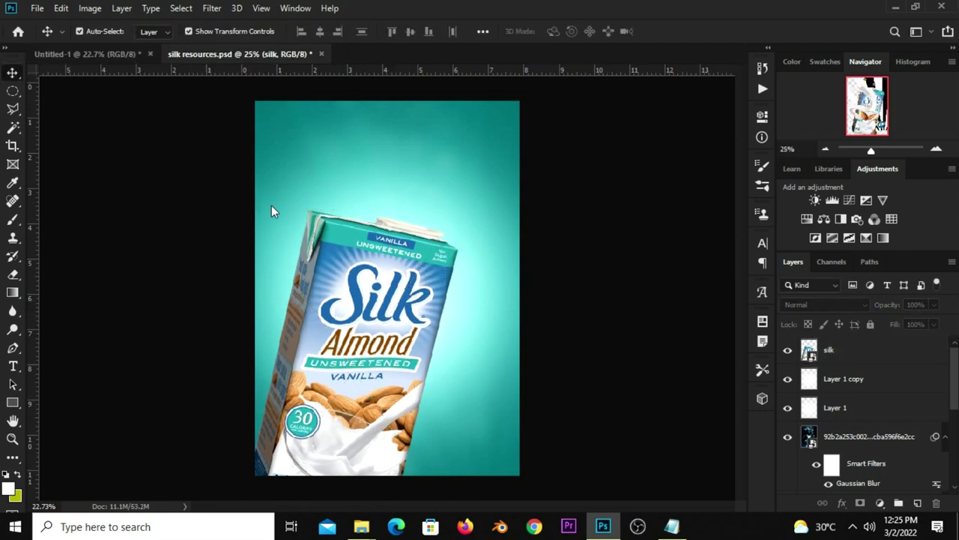
Bring the milk splash layer into the poster and convert it to a smart object
left_click_drag(409, 202, 416, 202)
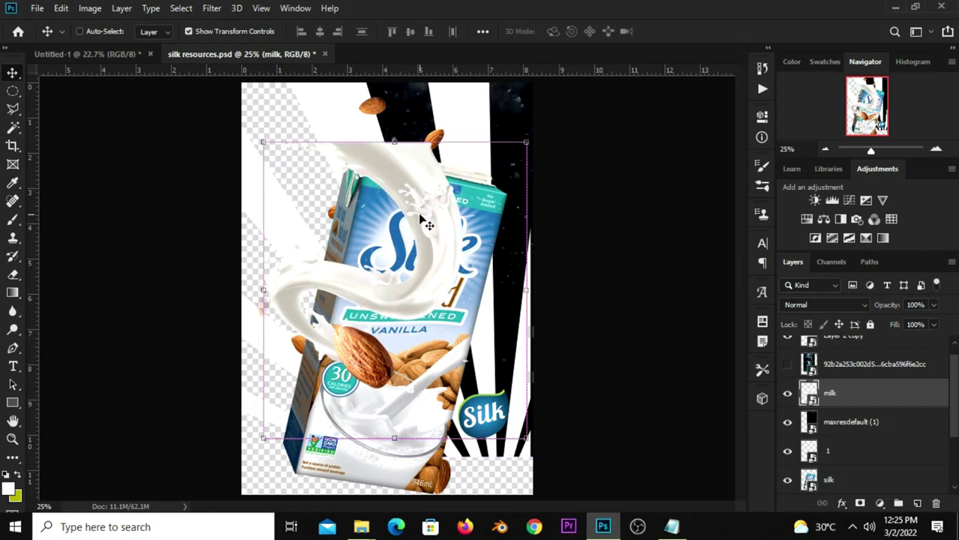
left_click(126, 54)
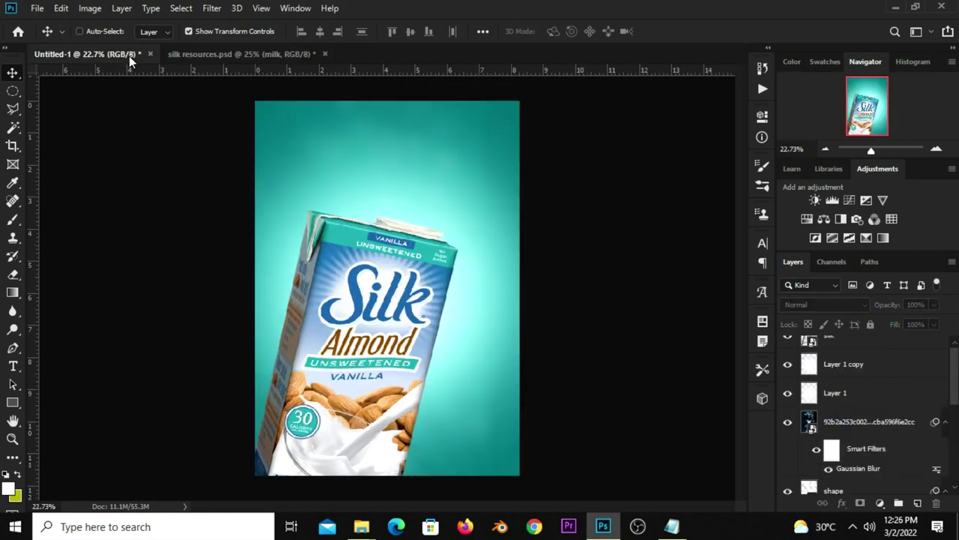
left_click_drag(126, 55, 245, 160)
right_click(855, 359)
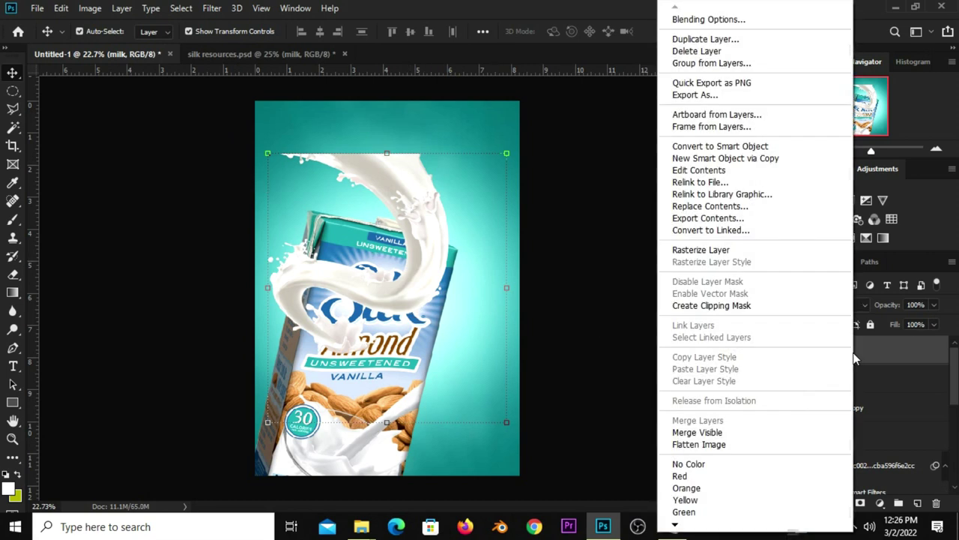
left_click(694, 146)
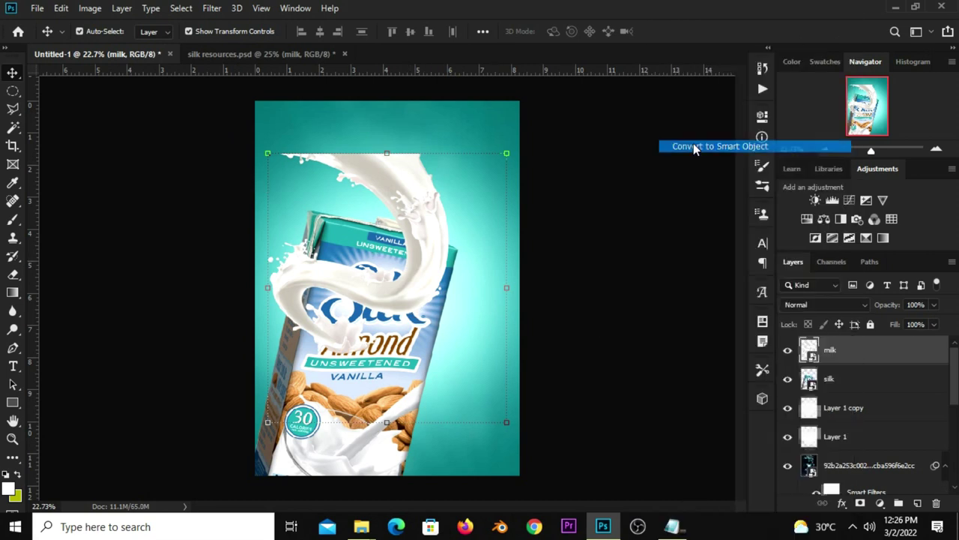
Scale the milk splash to about 158% and shift it down over the carton
key("ctrl+t")
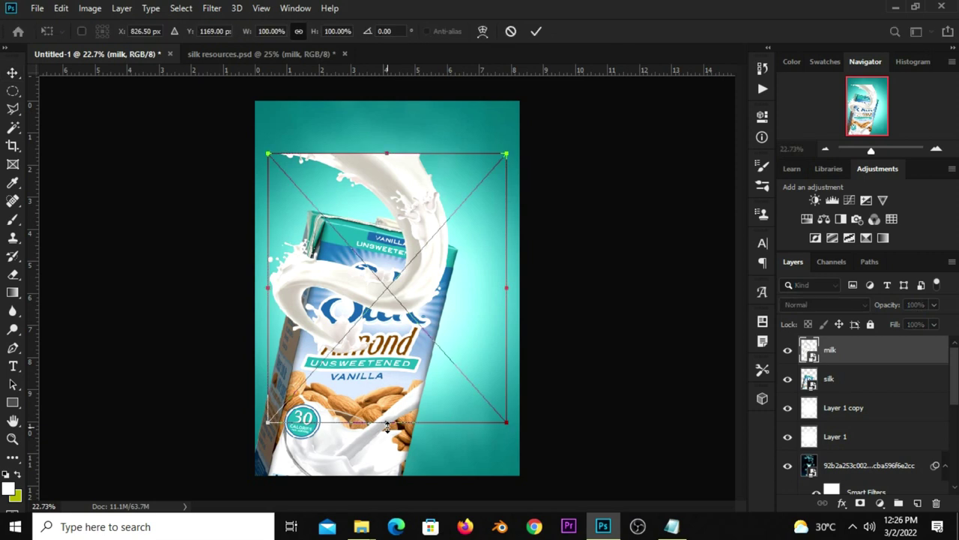
left_click_drag(381, 159, 384, 84)
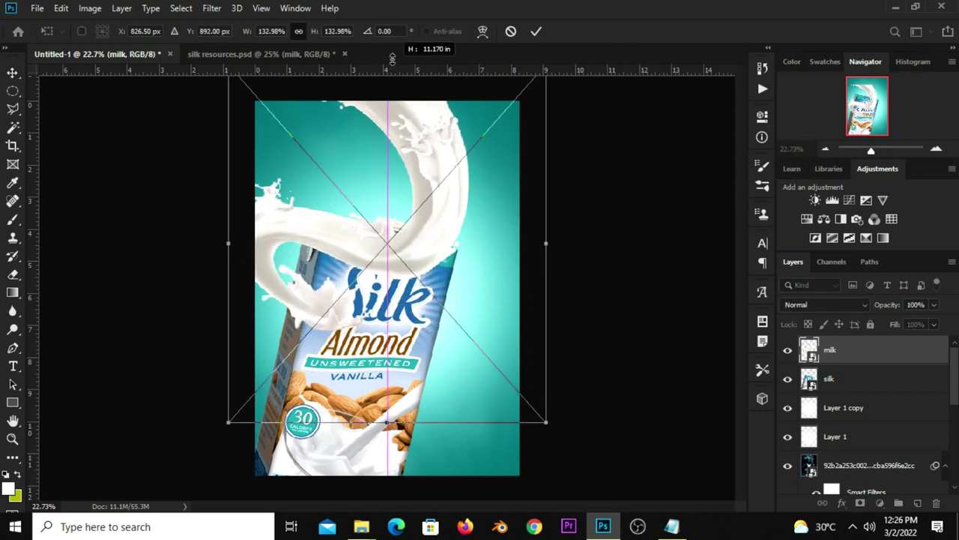
left_click_drag(367, 280, 367, 322)
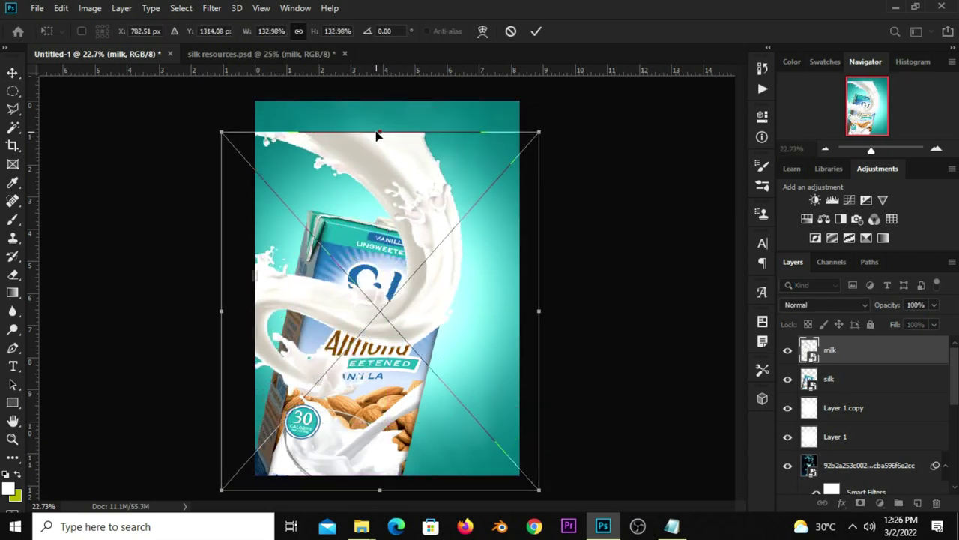
left_click_drag(381, 129, 380, 74)
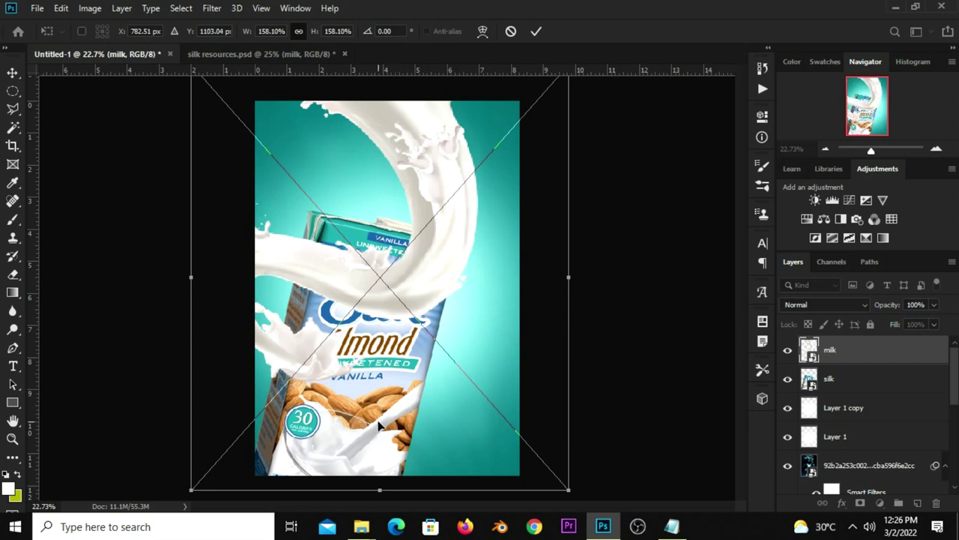
left_click_drag(375, 360, 372, 380)
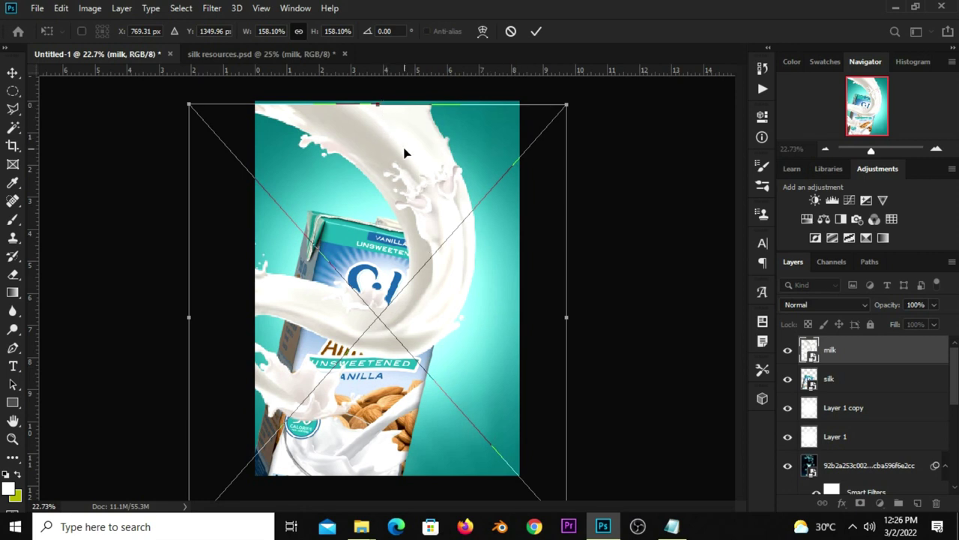
Warp the milk splash so it curls around the carton, then commit
right_click(410, 177)
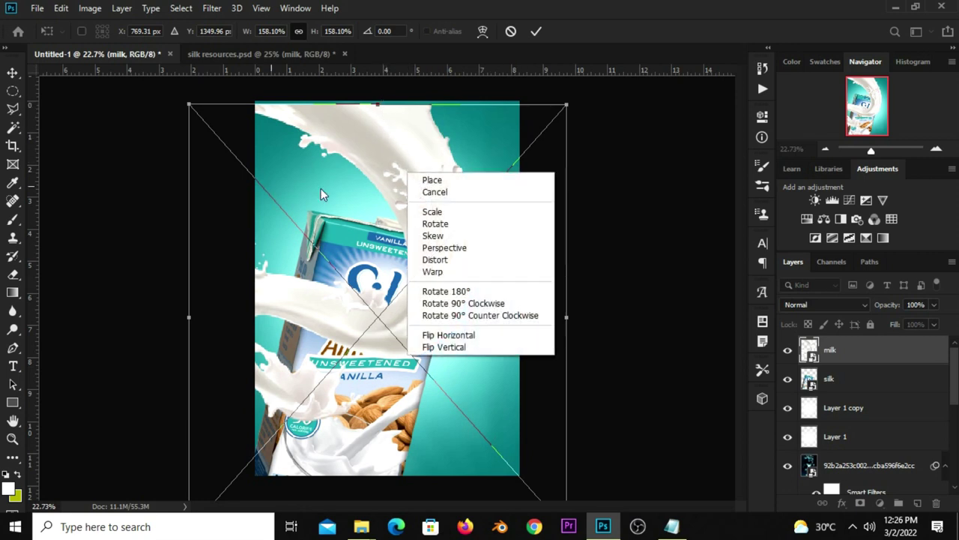
left_click(426, 271)
left_click_drag(398, 182, 406, 156)
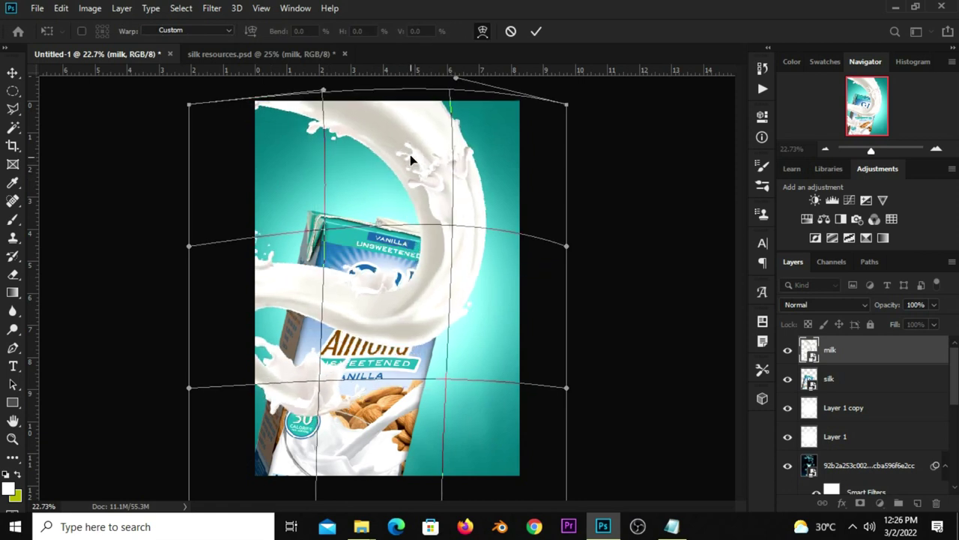
left_click_drag(258, 104, 264, 96)
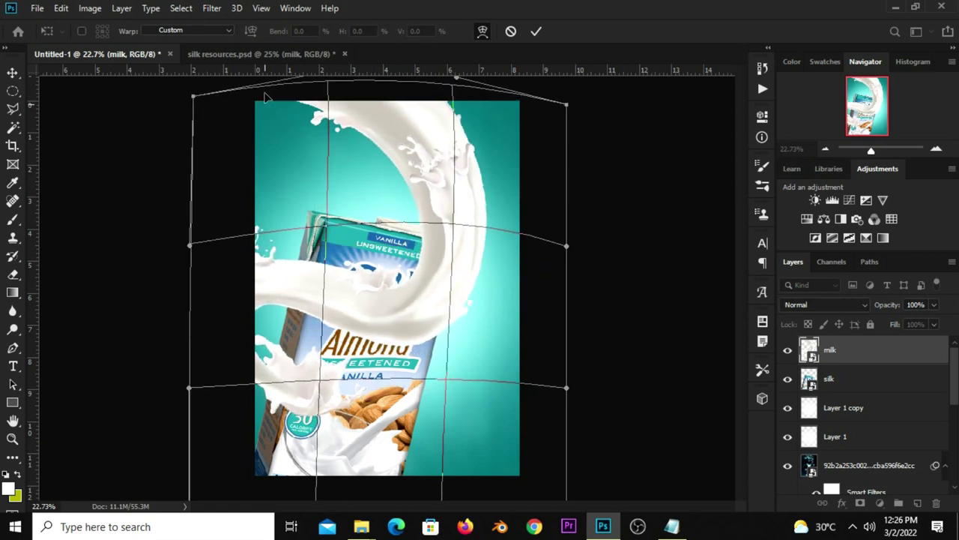
left_click_drag(330, 318, 342, 384)
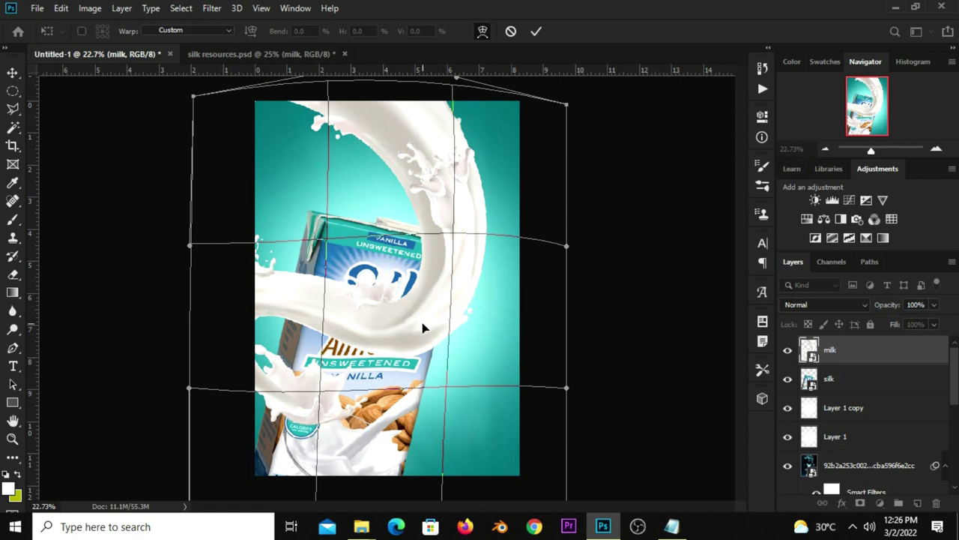
left_click_drag(424, 328, 428, 325)
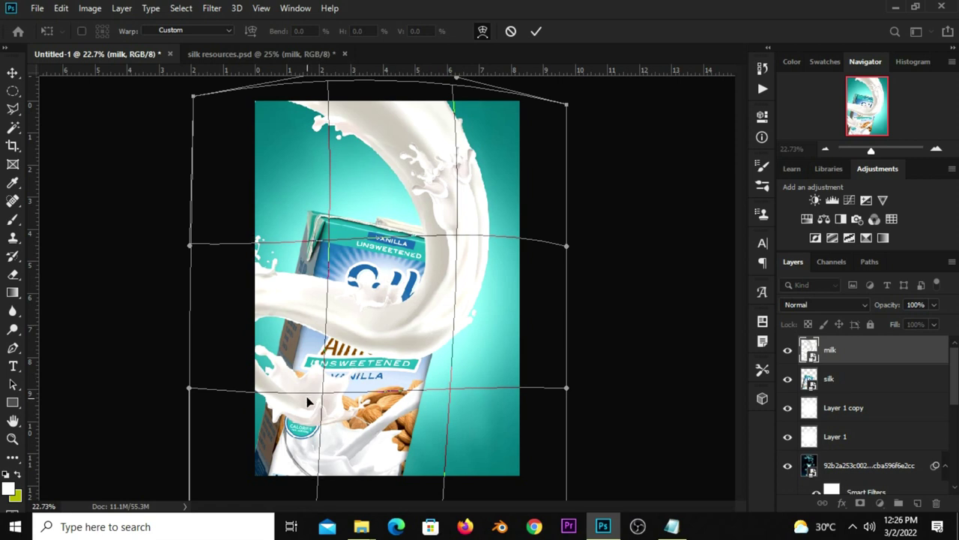
left_click_drag(307, 401, 311, 407)
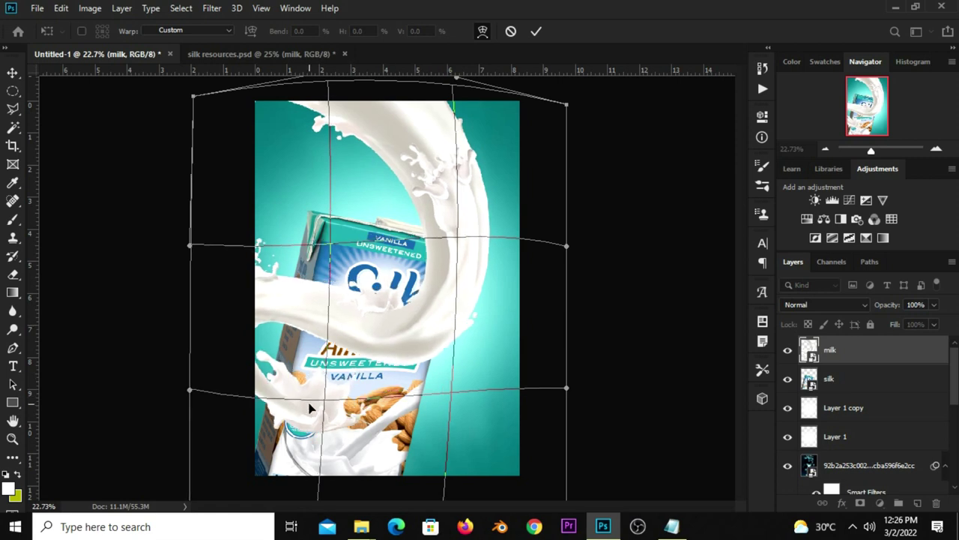
left_click(535, 34)
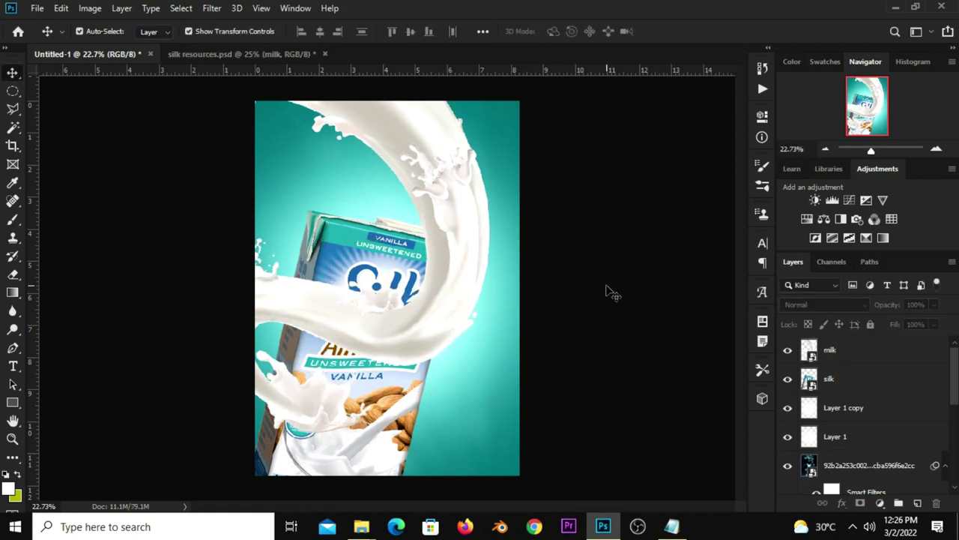
Nudge the Silk carton slightly left, check it by zooming, and return to silk resources.psd
left_click(375, 266)
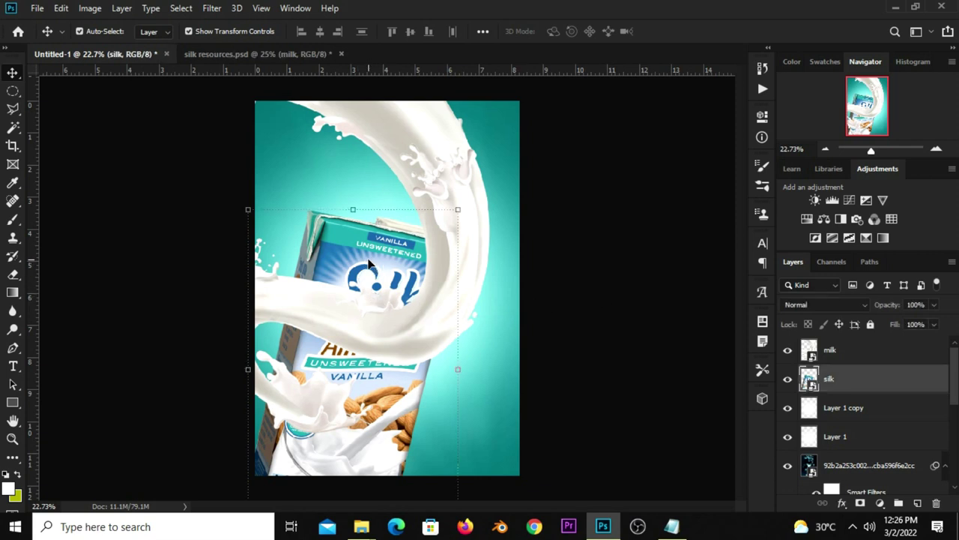
left_click(542, 262)
left_click(461, 307)
left_click_drag(384, 405, 381, 403)
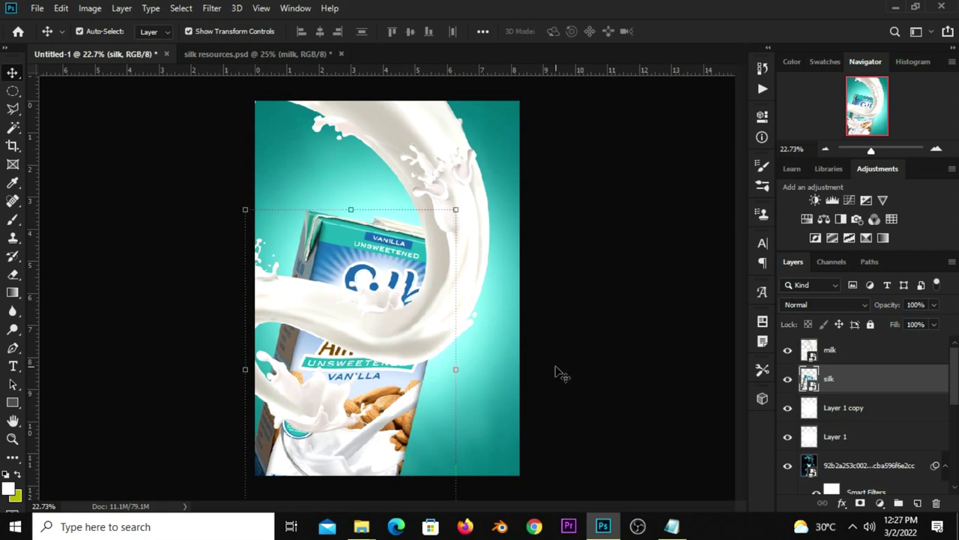
left_click(595, 360)
scroll(300, 452, "up", 3, "alt")
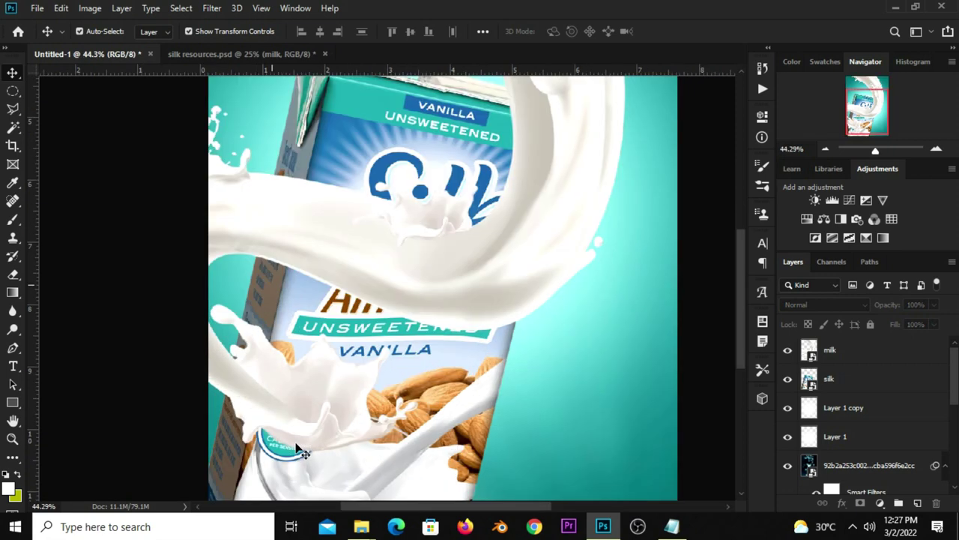
scroll(300, 452, "down", 3, "alt")
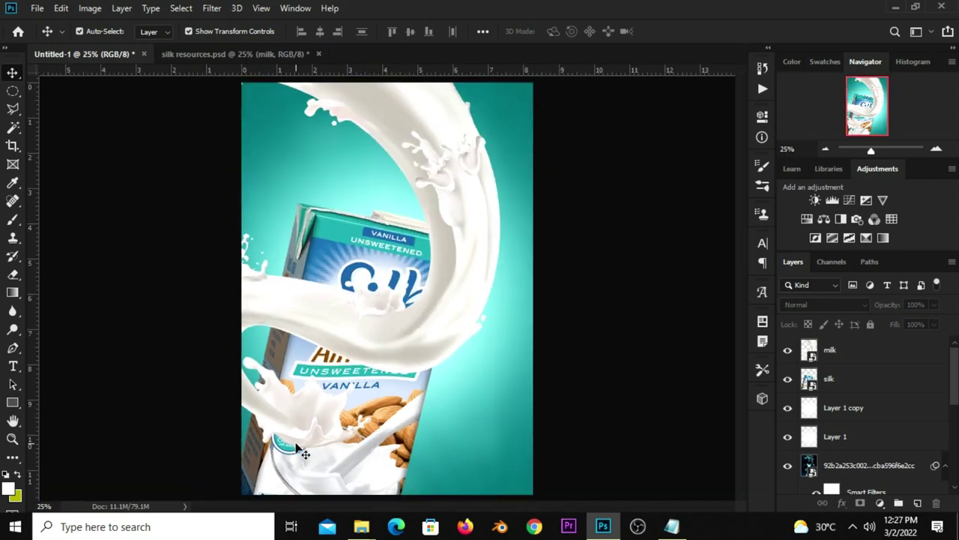
left_click(238, 56)
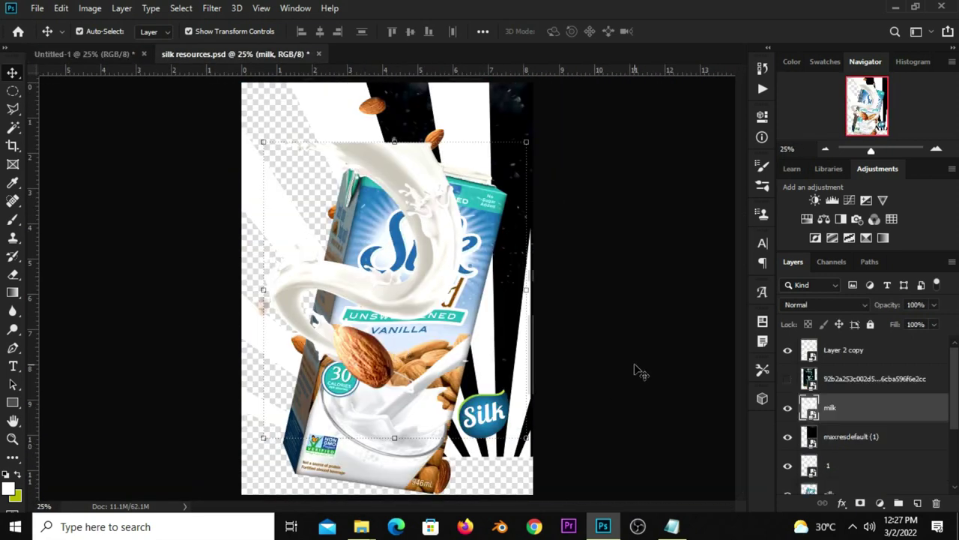
In silk resources, hide the milk, black-striped background and white streaks layers
left_click(839, 408)
left_click(787, 407)
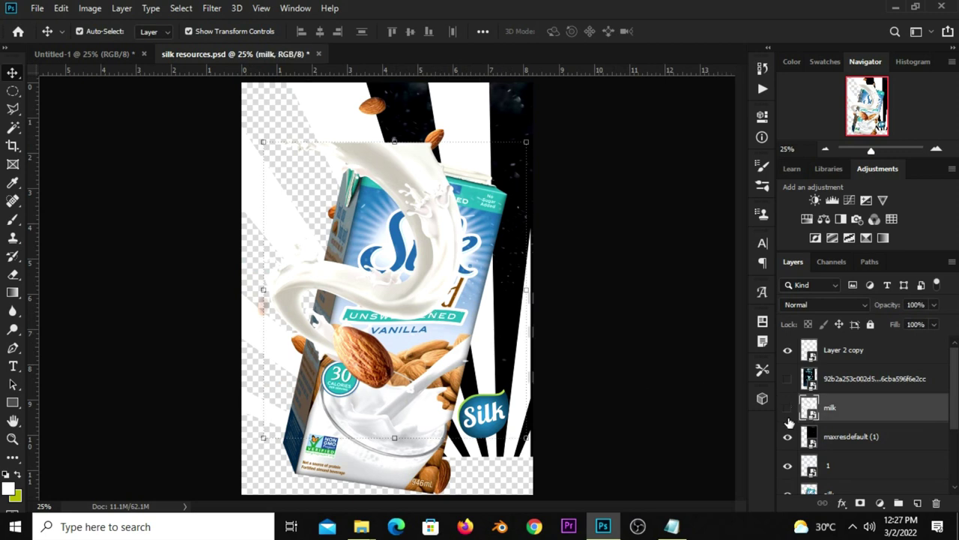
left_click(788, 438)
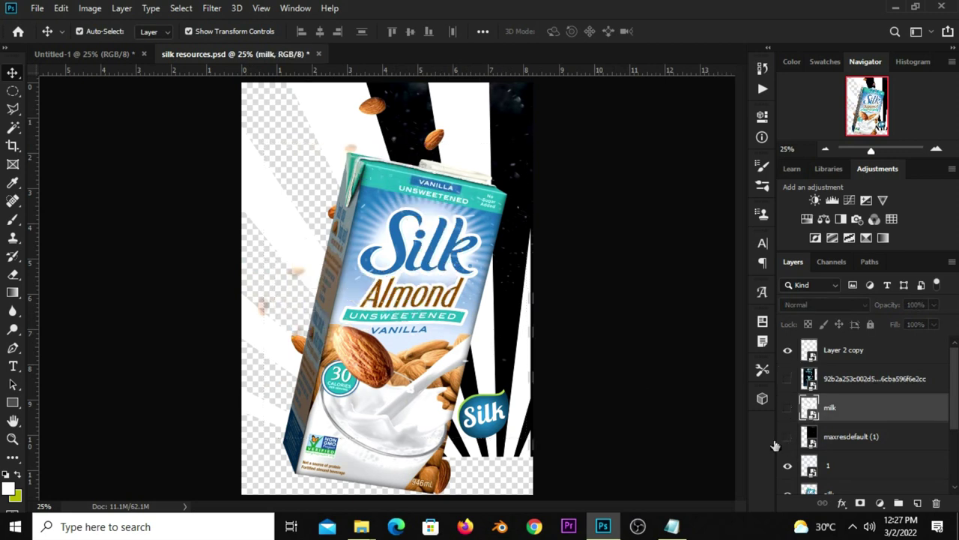
left_click(346, 149)
left_click(787, 479)
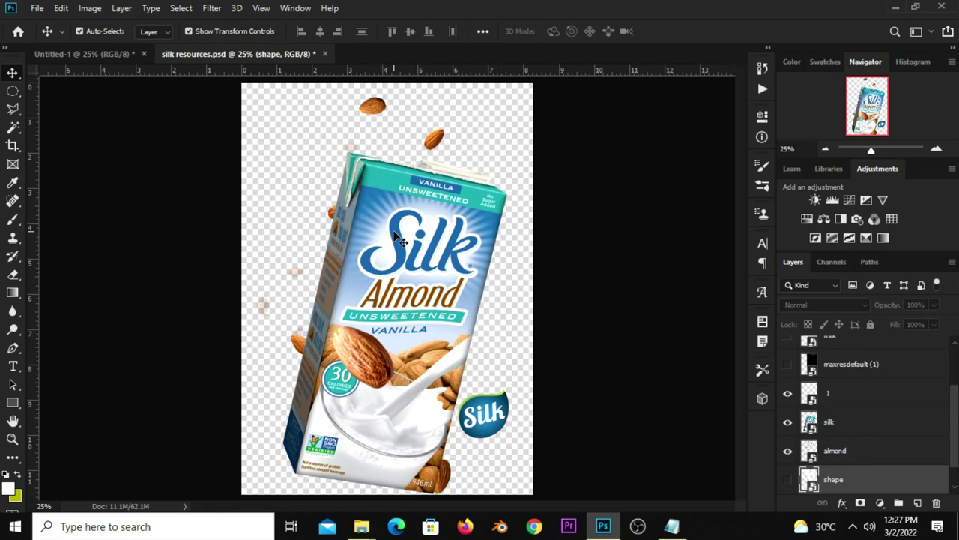
Bring the almond layer into the poster and convert it to a smart object
left_click(379, 118)
left_click_drag(378, 118, 147, 90)
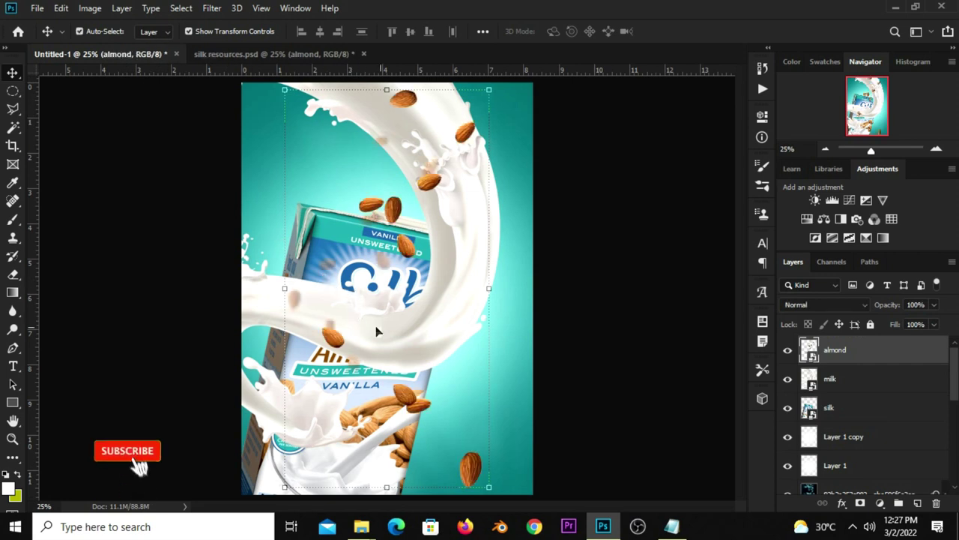
left_click(441, 482)
left_click_drag(441, 482, 420, 483)
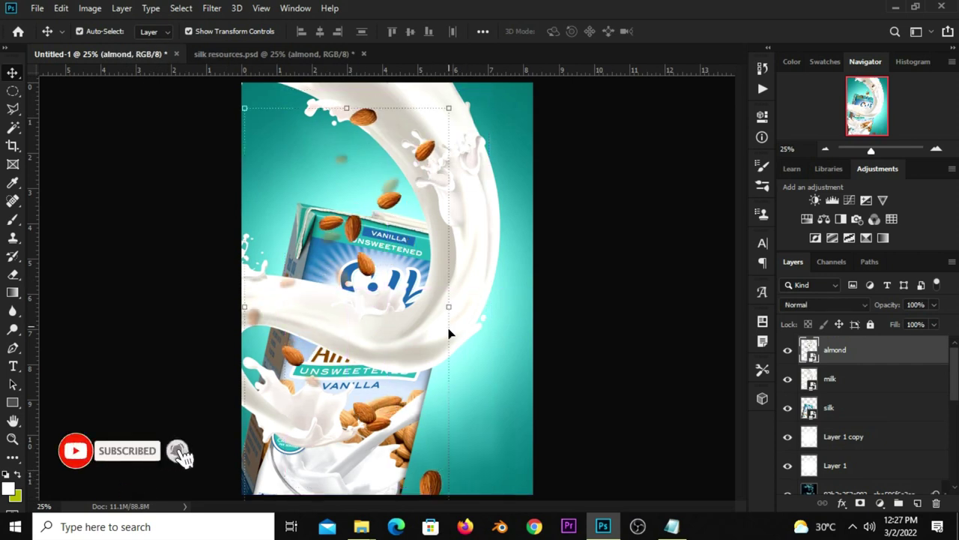
right_click(830, 360)
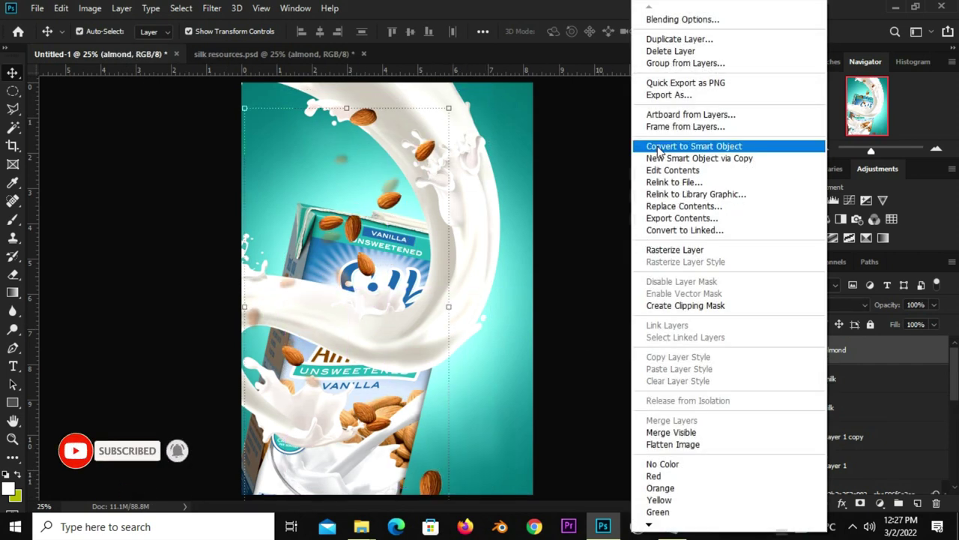
left_click(693, 146)
Scale the almonds to about 103.67% and tilt them about 2.33 degrees
key("ctrl+t")
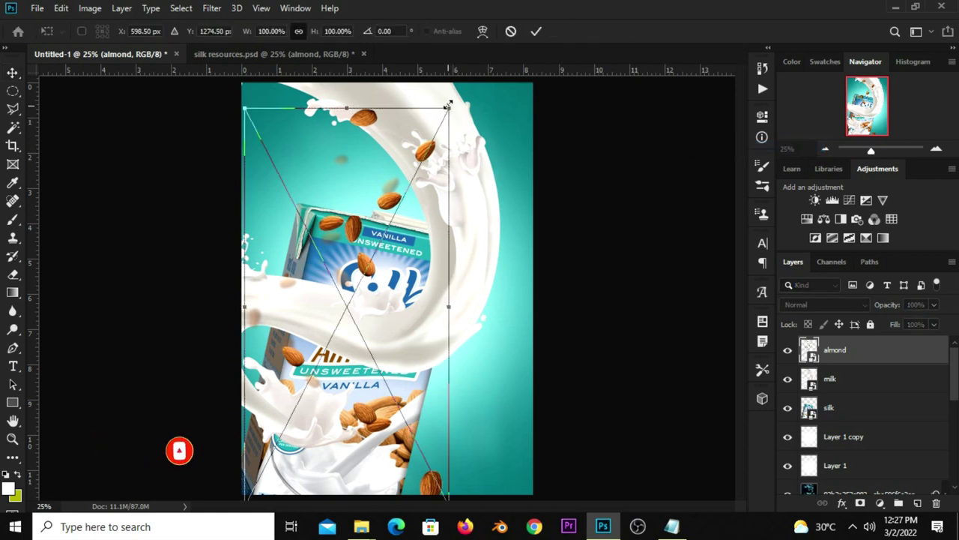
left_click_drag(449, 108, 456, 93)
left_click_drag(355, 215, 346, 212)
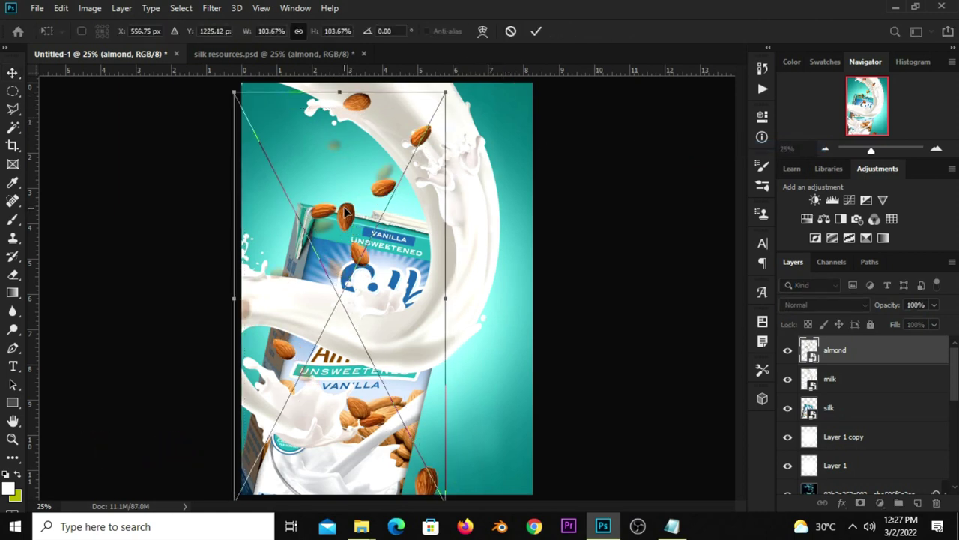
left_click(535, 32)
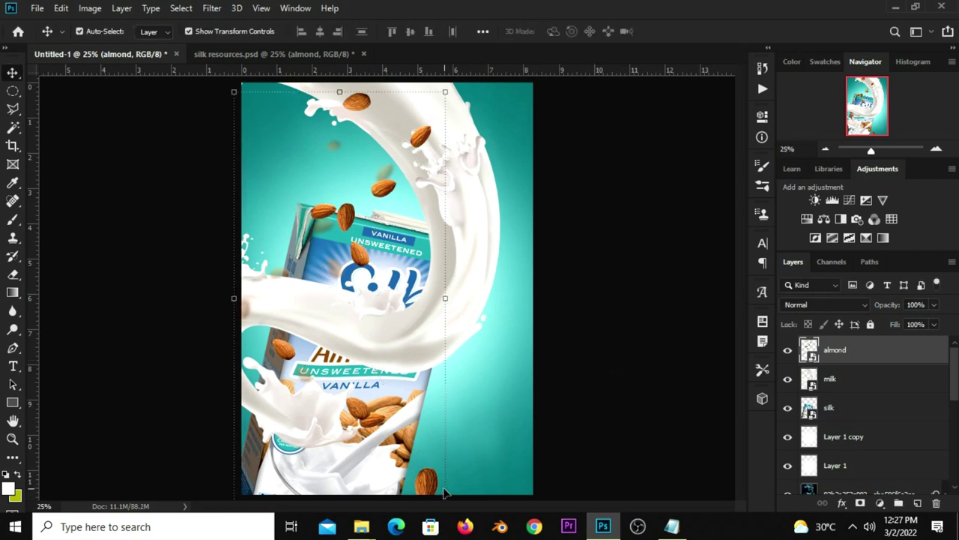
key("ctrl+t")
left_click_drag(195, 431, 207, 442)
left_click_drag(367, 406, 390, 415)
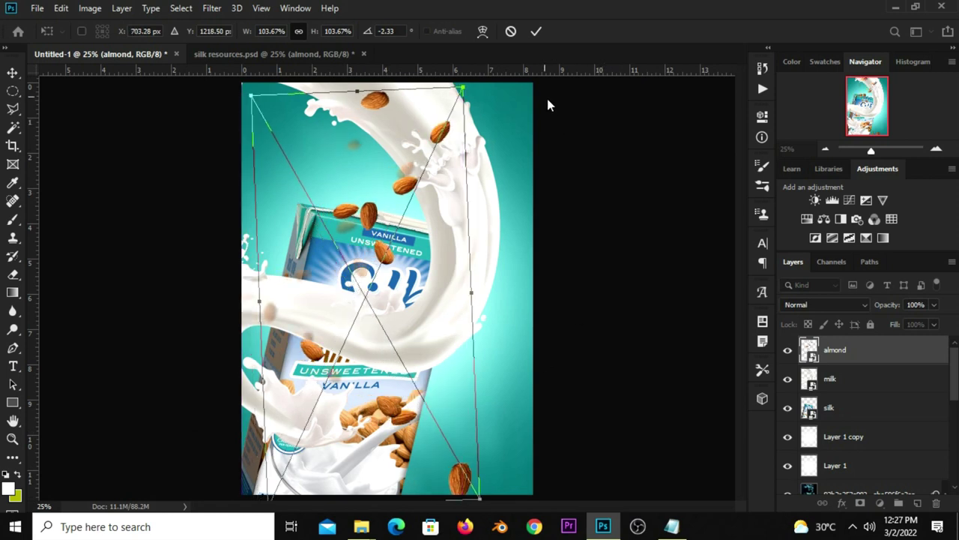
left_click(536, 33)
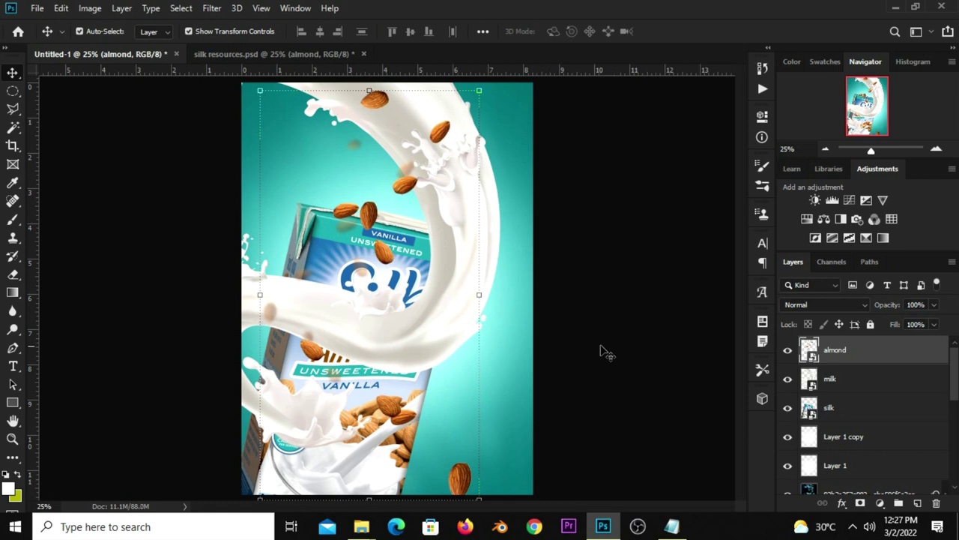
Outline one almond with the Polygonal Lasso and copy it to a new layer
right_click(13, 108)
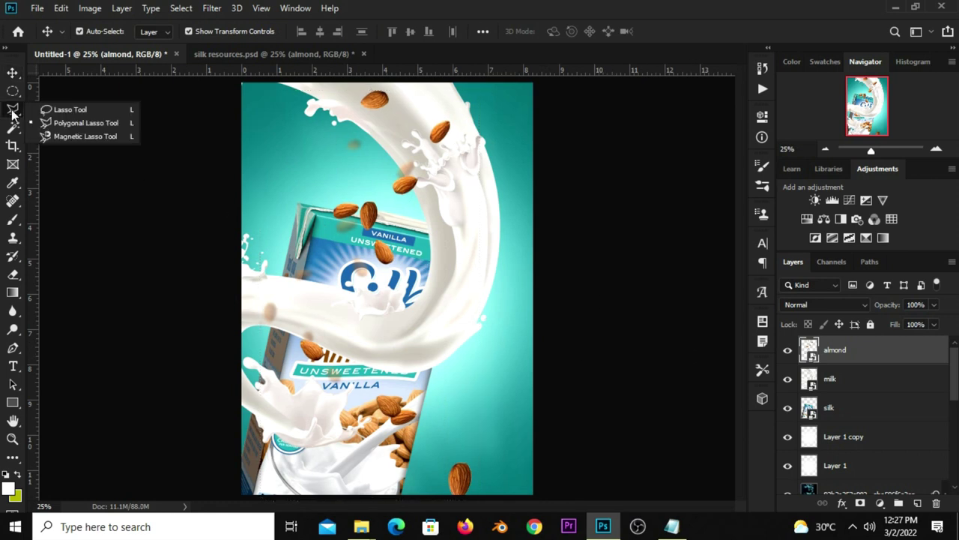
left_click(68, 122)
left_click(350, 250)
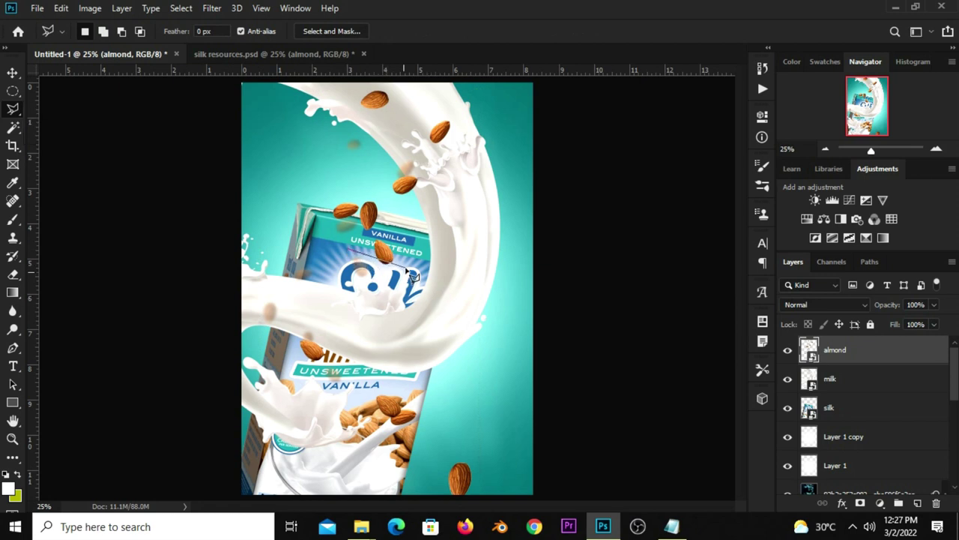
left_click(396, 279)
left_click(396, 233)
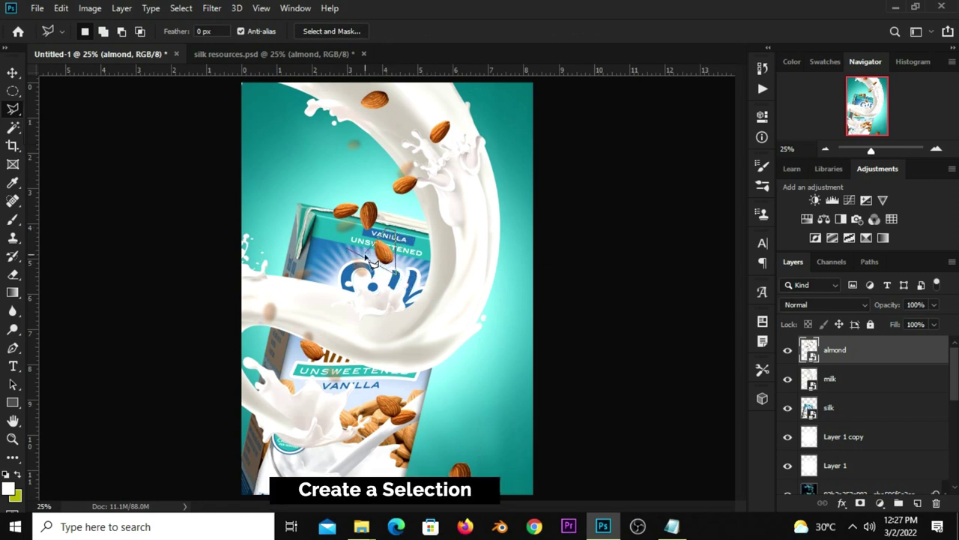
left_click(349, 249)
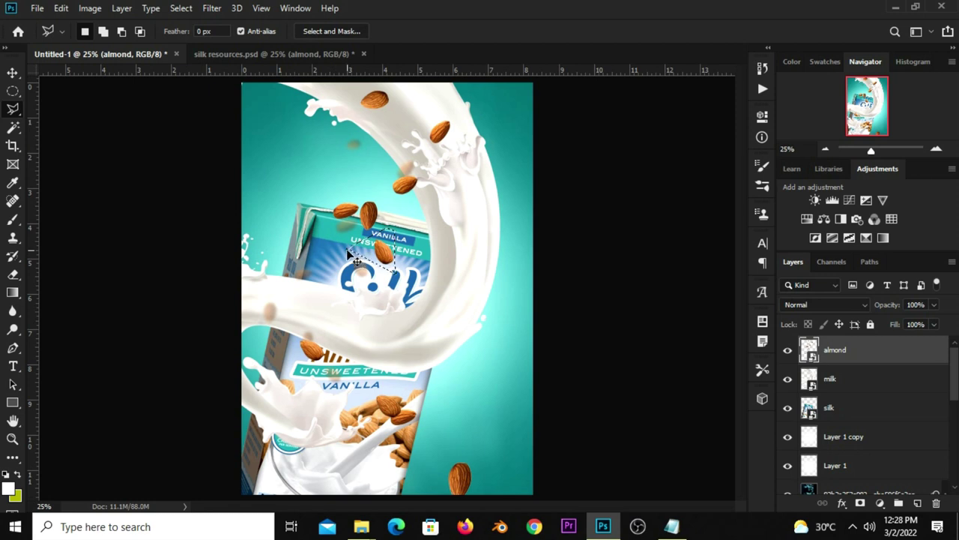
key("ctrl+j")
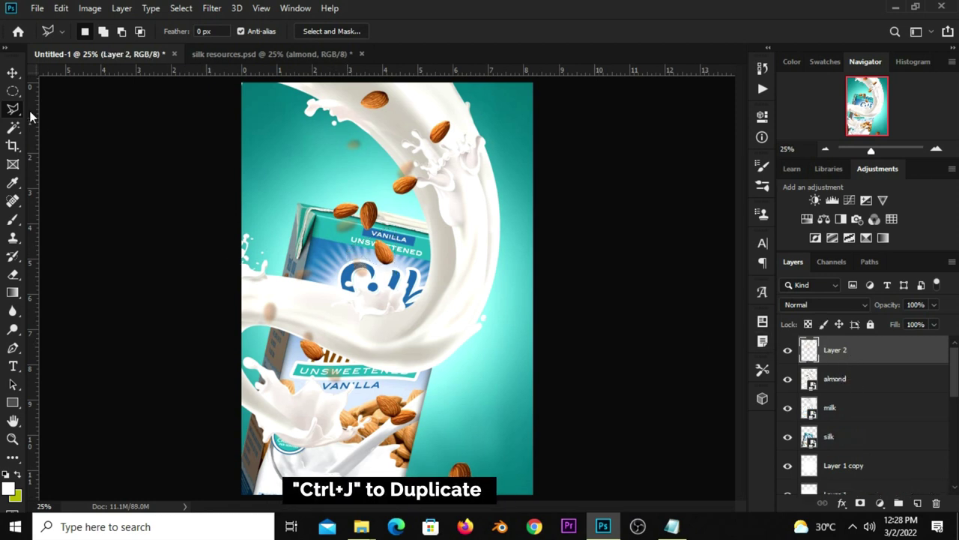
Move the copied almond right of the milk swirl, rotate it 90° clockwise, and resize it
left_click(12, 72)
left_click_drag(382, 255, 499, 277)
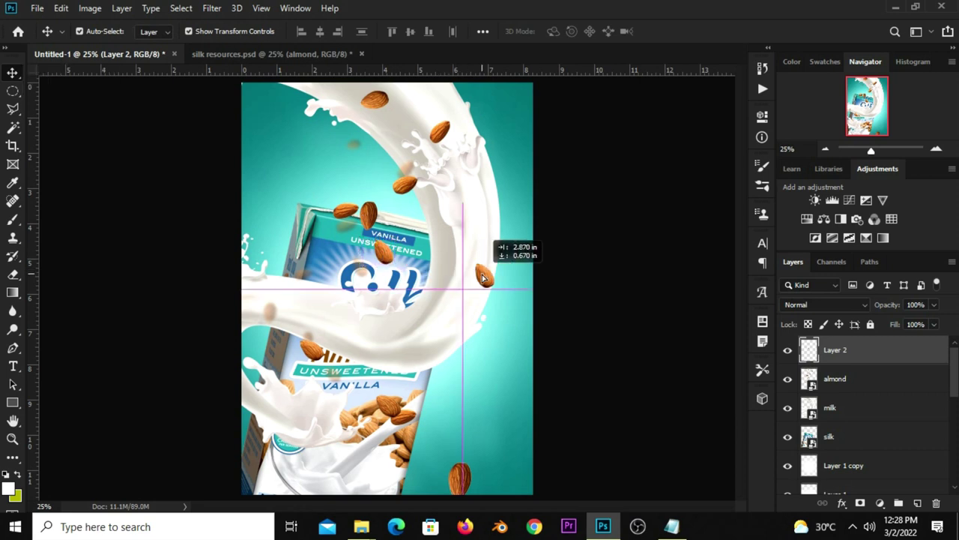
key("ctrl+t")
right_click(499, 283)
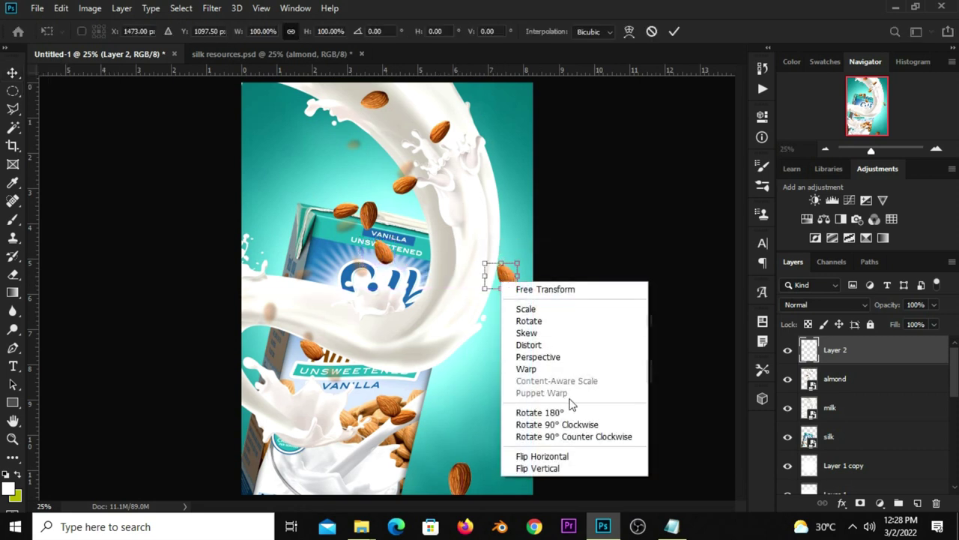
left_click(565, 425)
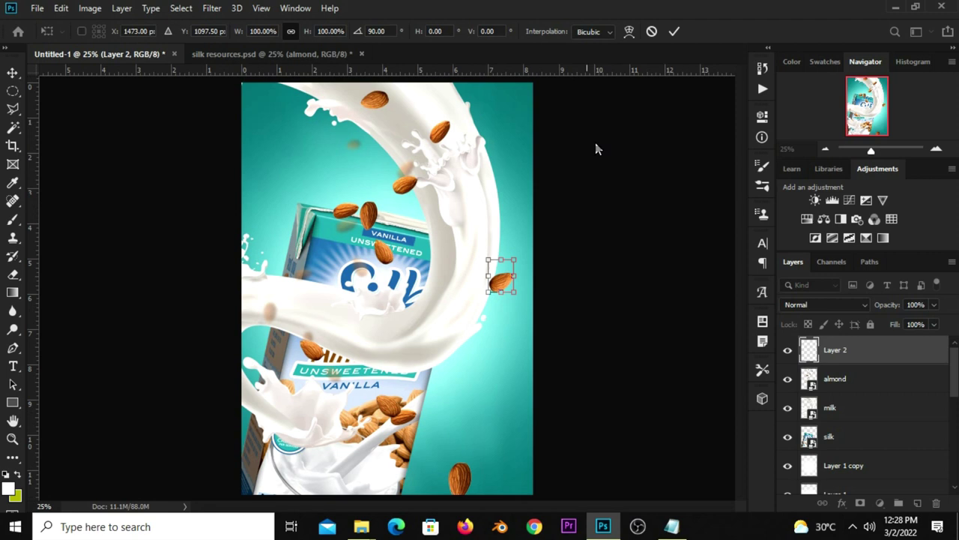
left_click(674, 31)
mouse_move(502, 283)
left_mouse_down()
mouse_move(510, 318)
mouse_move(499, 345)
left_mouse_up()
left_click(591, 349)
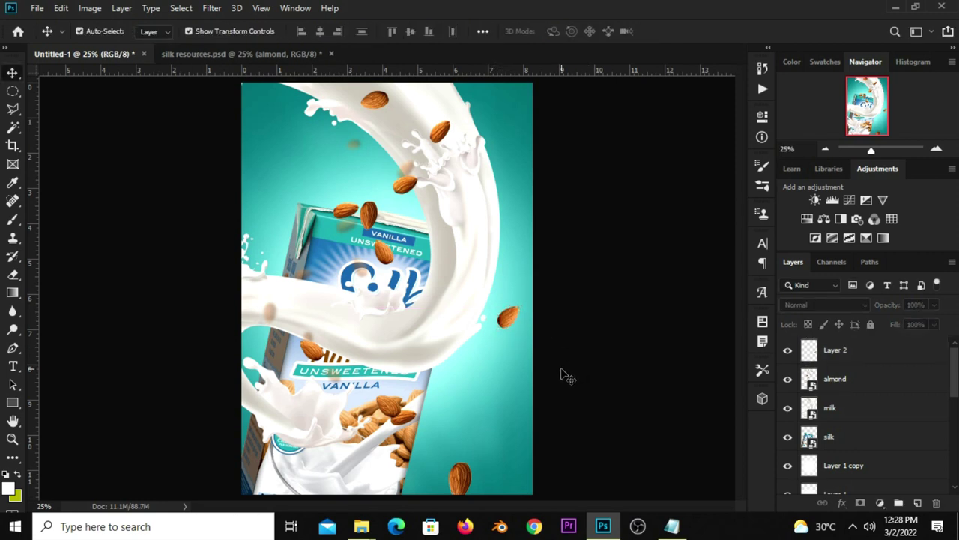
Enlarge the almond layer to about 107.43%, keeping its tilt, then view the poster at 25%
left_click(458, 487)
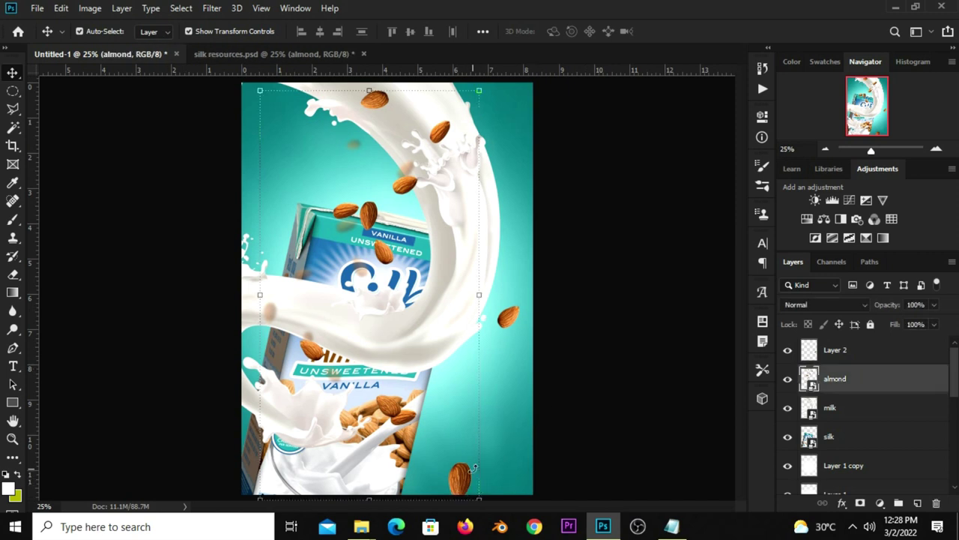
left_click_drag(483, 450, 471, 488)
key("ctrl+minus")
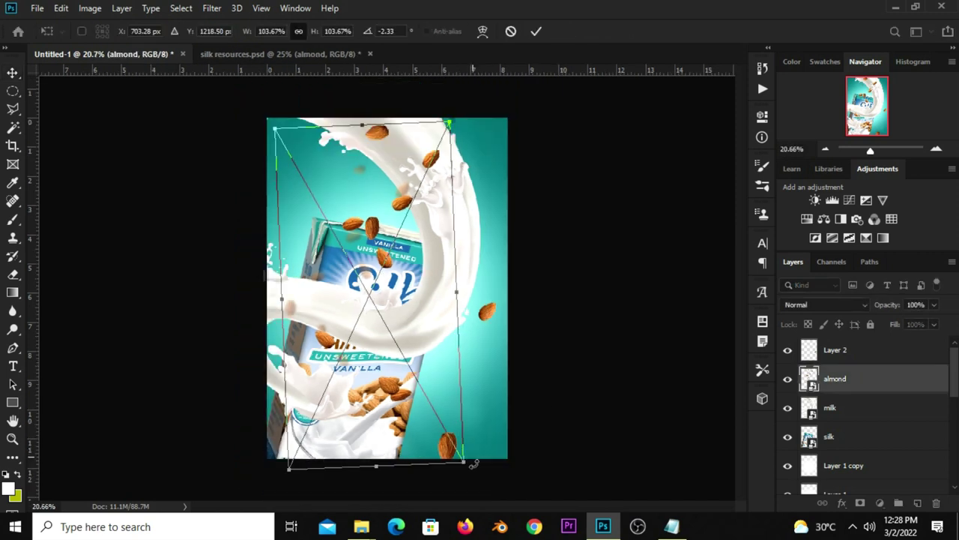
left_click_drag(468, 460, 471, 473)
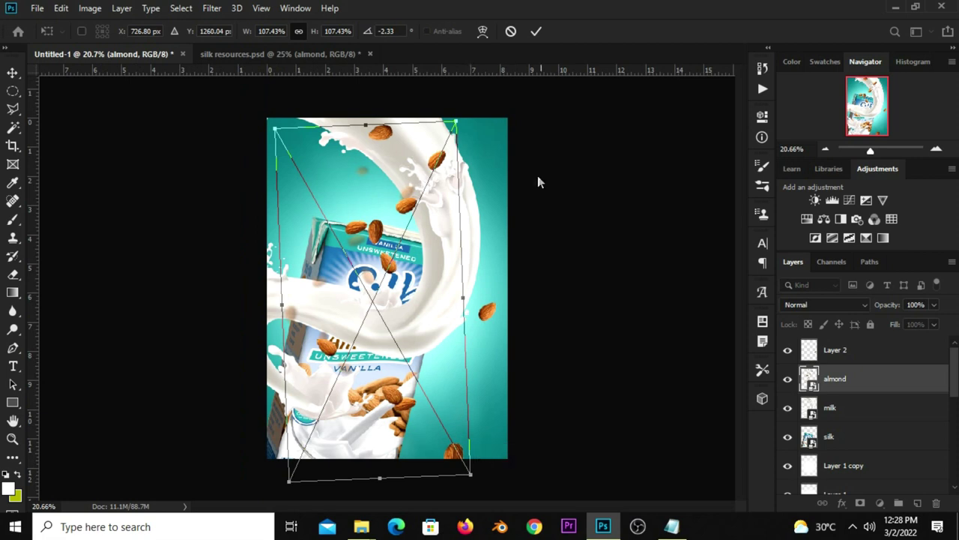
left_click(552, 367)
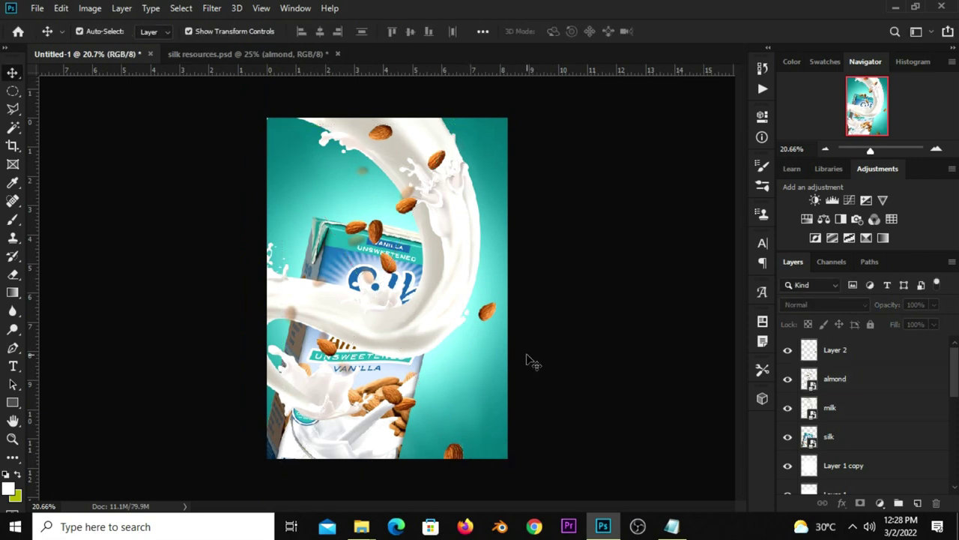
key("ctrl+0")
key("ctrl+plus")
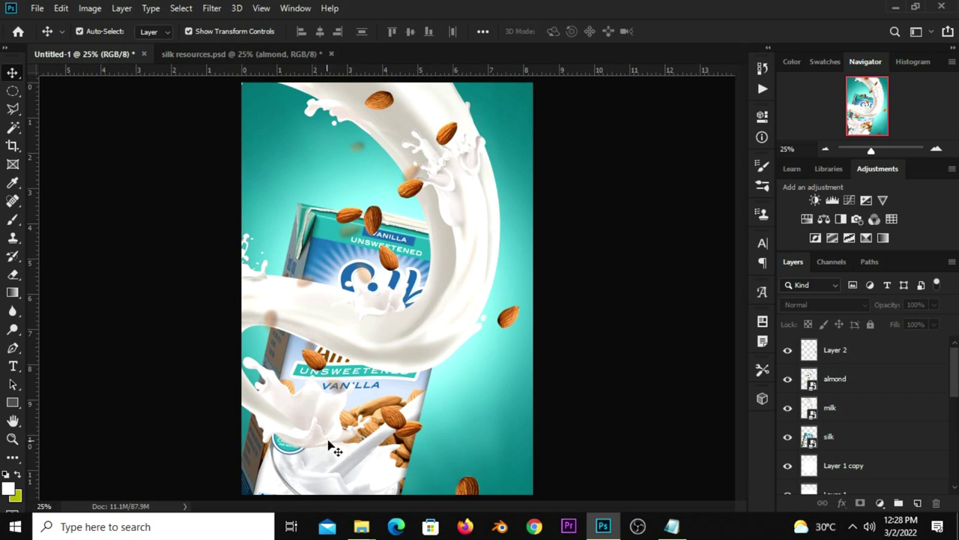
scroll(327, 448, "up", 2)
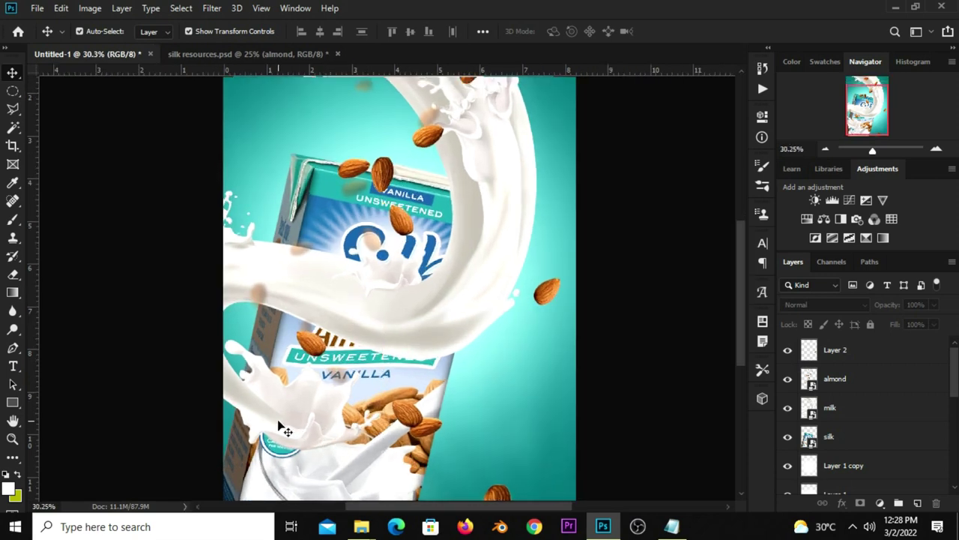
Lower the milk layer's opacity to see the carton and add a layer mask
left_click(279, 427)
left_click(787, 407)
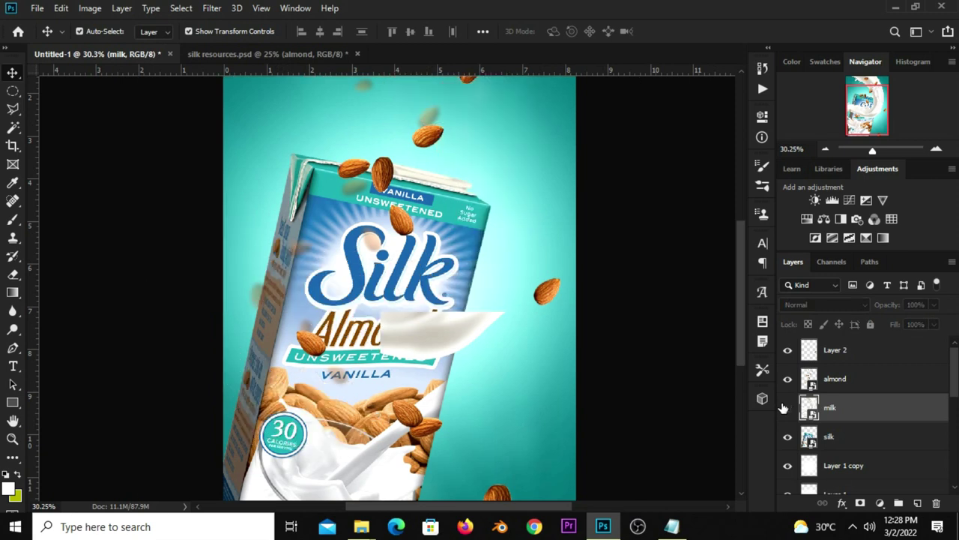
left_click(787, 408)
left_click_drag(934, 306, 904, 322)
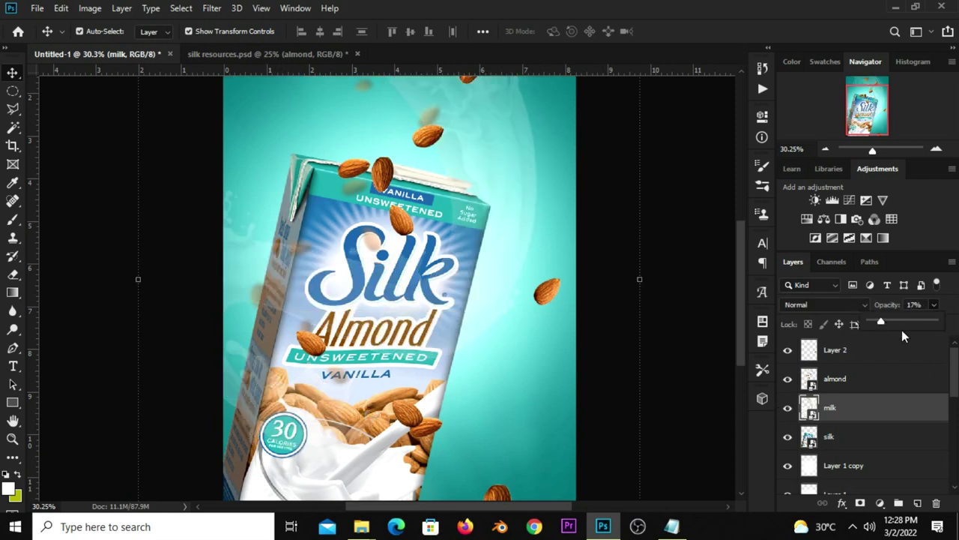
left_click(843, 416)
left_click(880, 503)
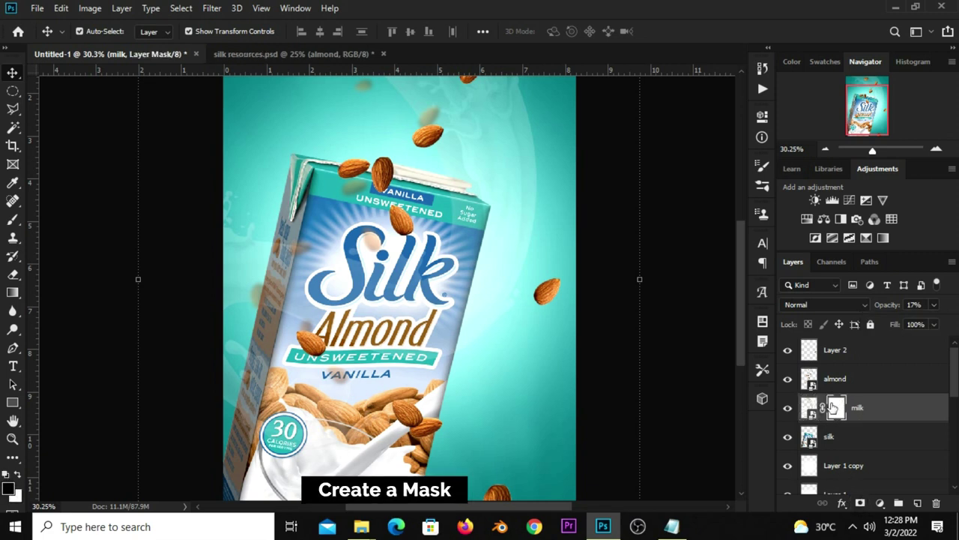
Outline the carton's lower label area, below VANILLA, with the Polygonal Lasso
scroll(236, 450, "up", 3)
left_click(13, 109)
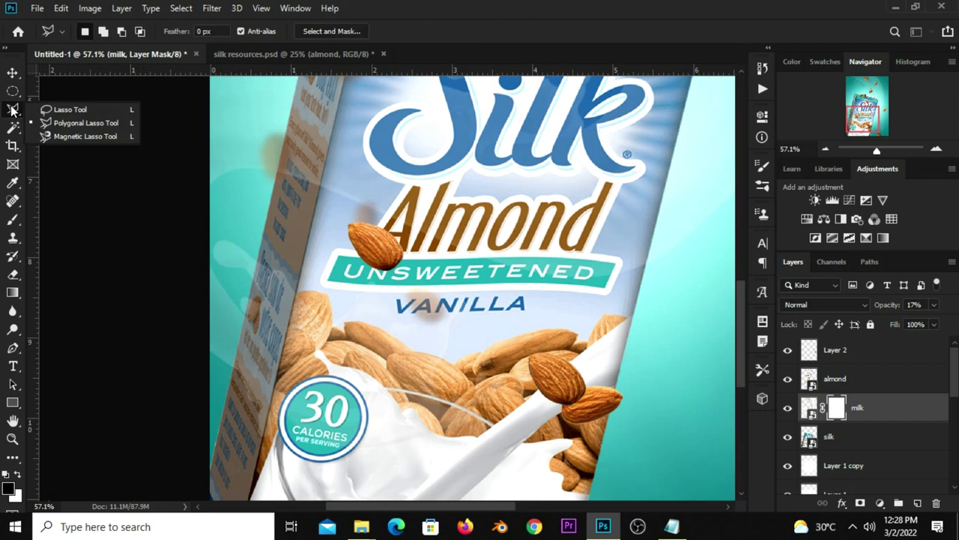
left_click(45, 126)
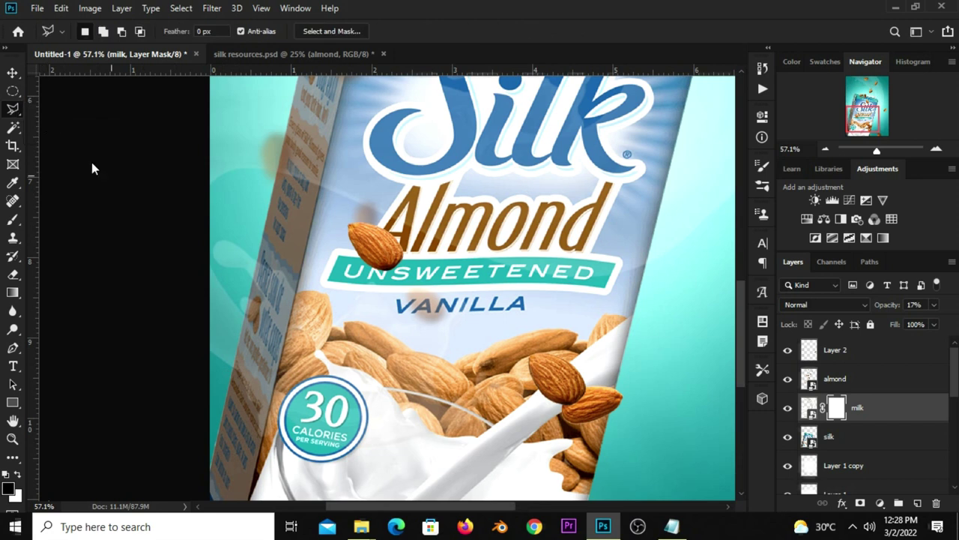
left_click(263, 251)
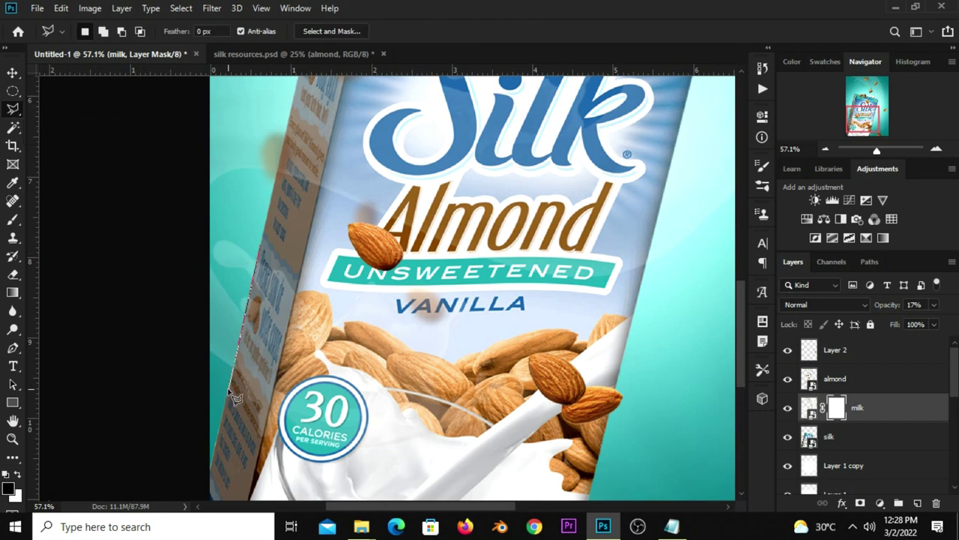
left_click(229, 389)
left_click(257, 474)
left_click(445, 474)
left_click(546, 402)
left_click(529, 356)
left_click(523, 299)
left_click(433, 218)
left_click(307, 216)
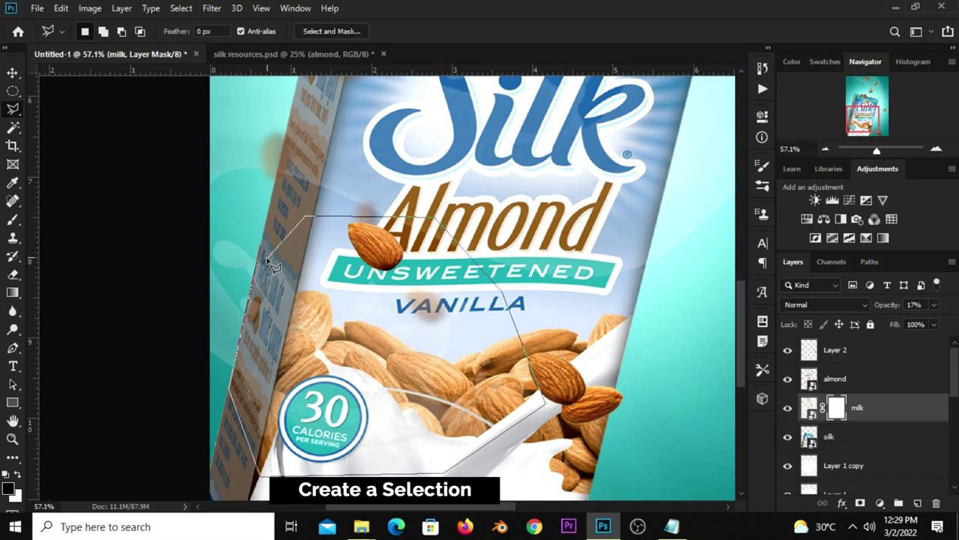
key("BackSpace")
key("BackSpace")
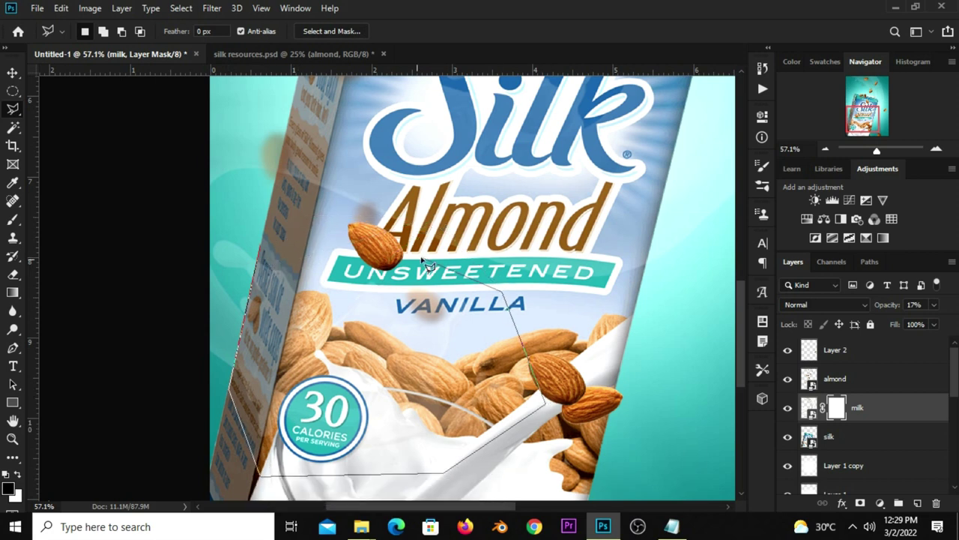
left_click(399, 287)
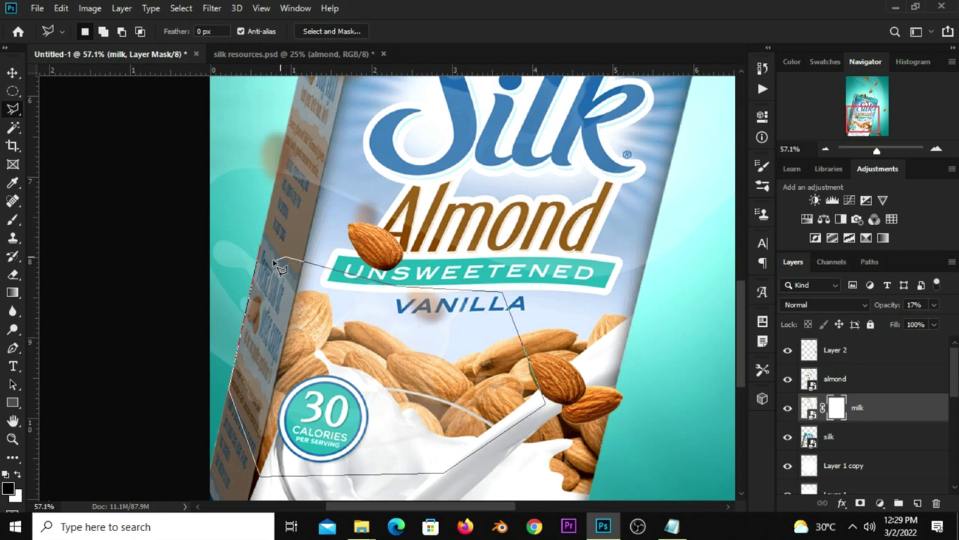
left_click(262, 250)
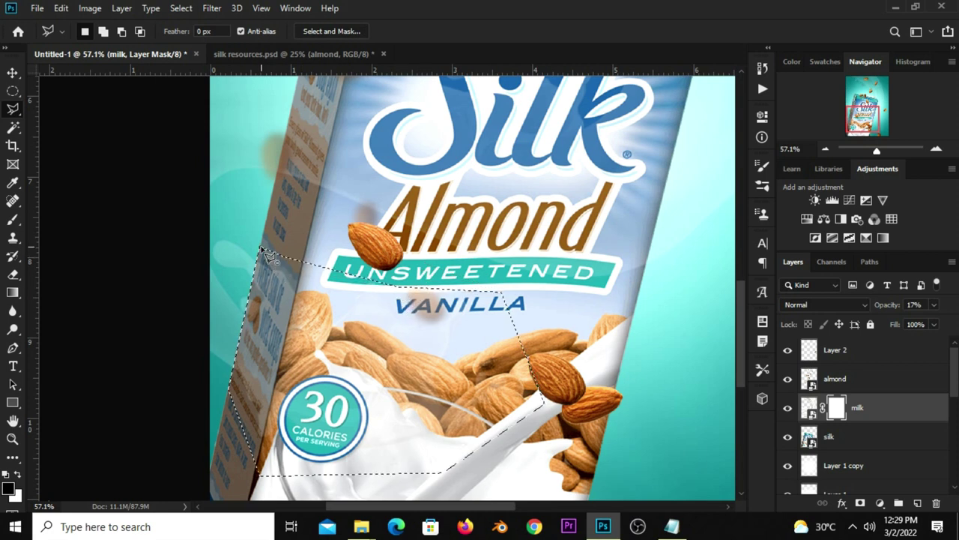
Fill the selection on the milk mask with black foreground colour and deselect
left_click(9, 487)
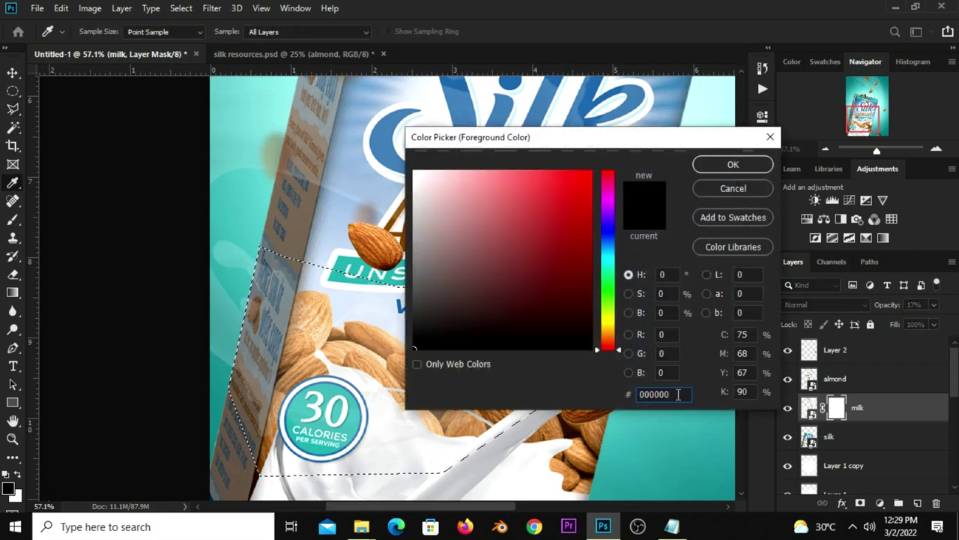
left_click(720, 170)
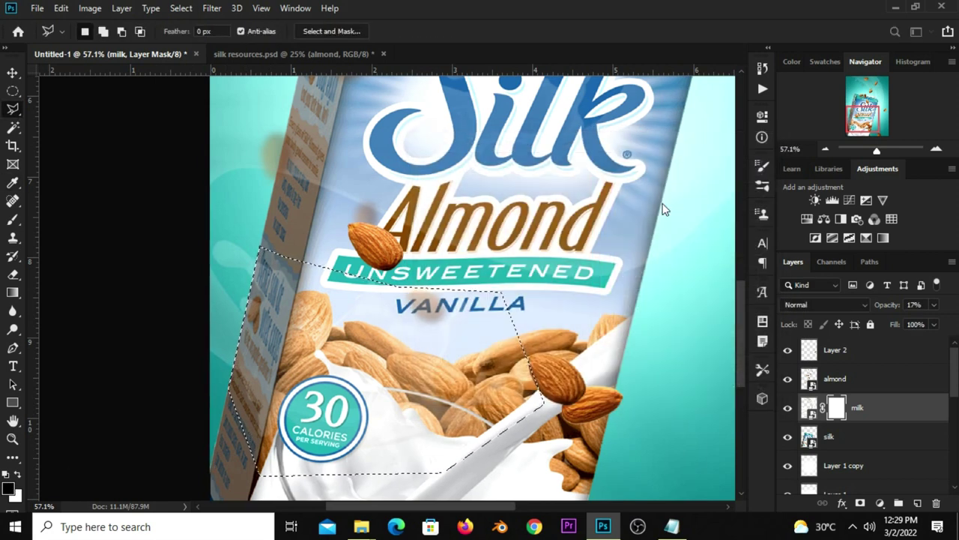
right_click(379, 334)
left_click(404, 252)
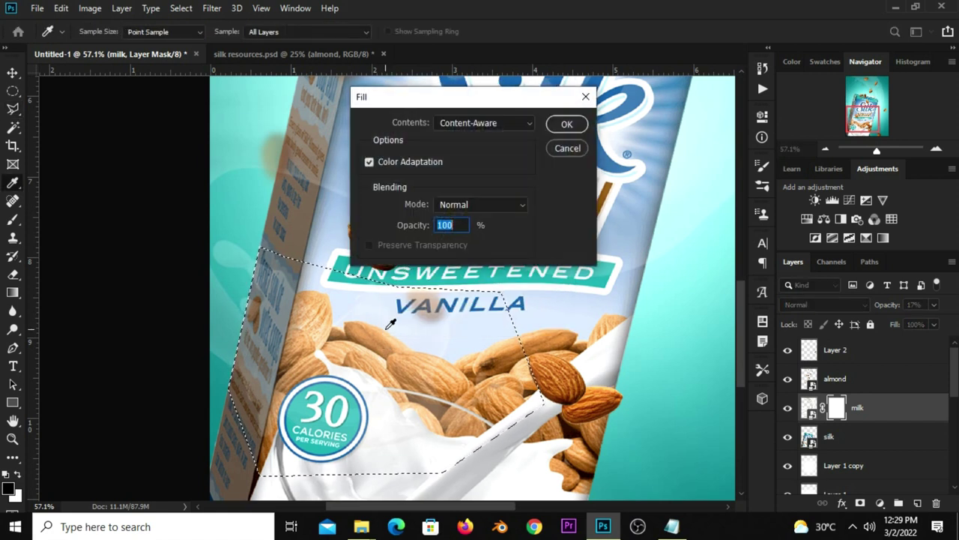
left_click(497, 123)
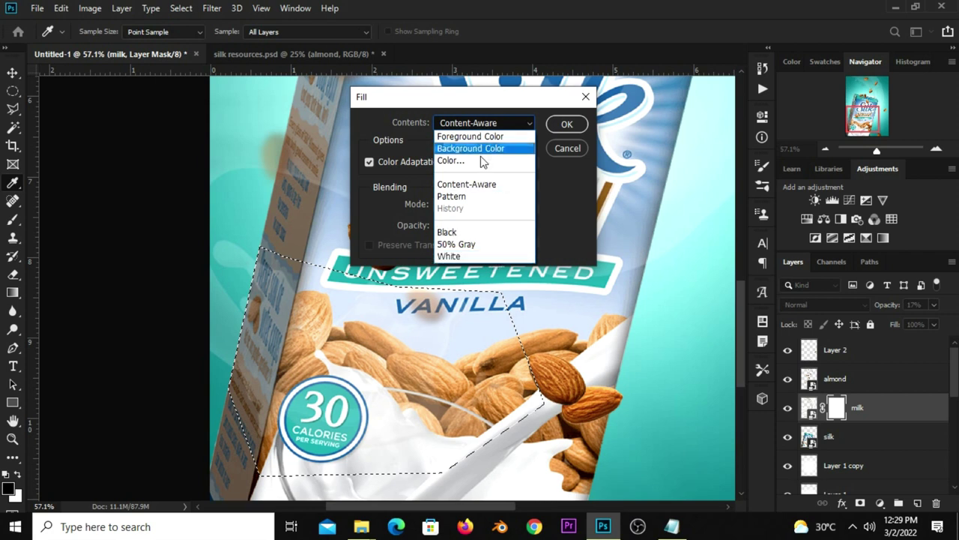
left_click(485, 135)
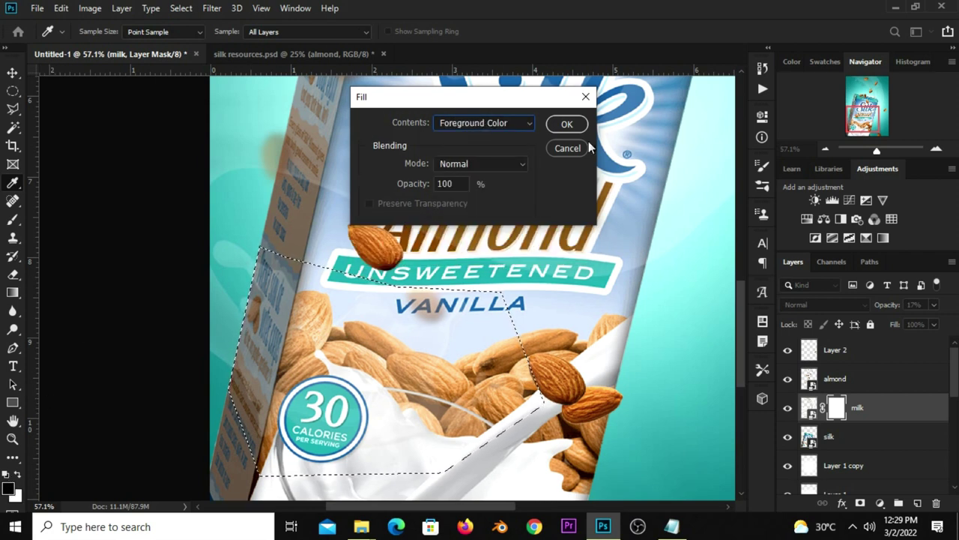
left_click(567, 124)
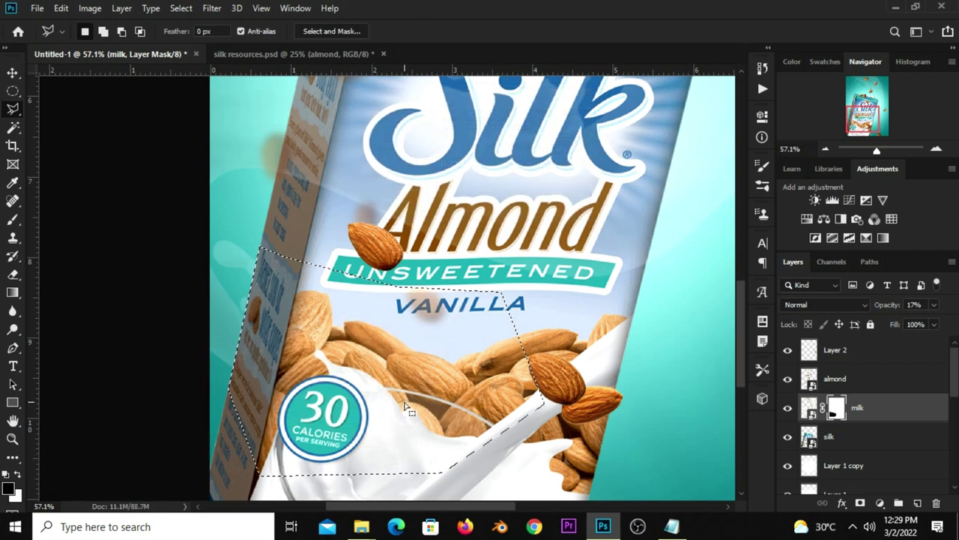
key("ctrl+d")
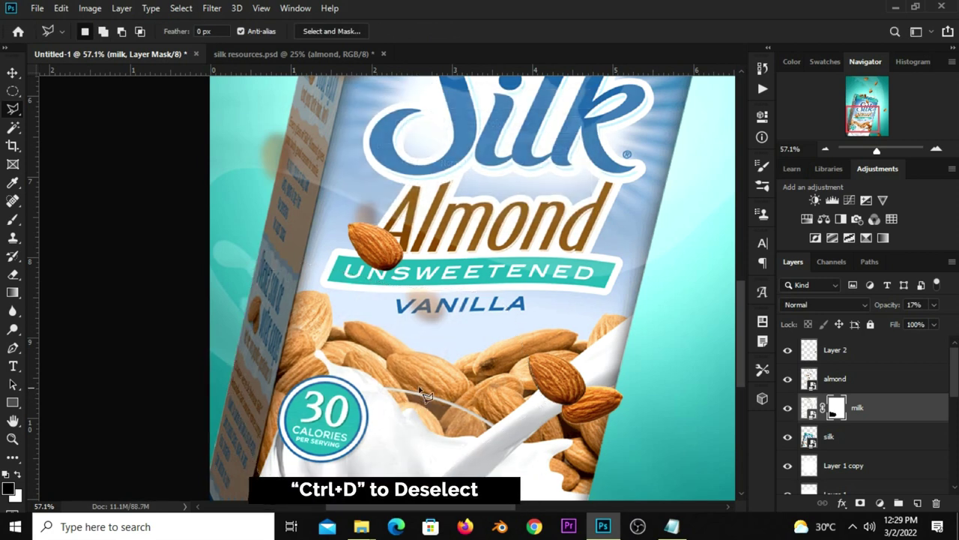
Return the milk layer to 100% opacity and fit the poster in the window
left_click(933, 305)
left_click_drag(942, 324, 950, 323)
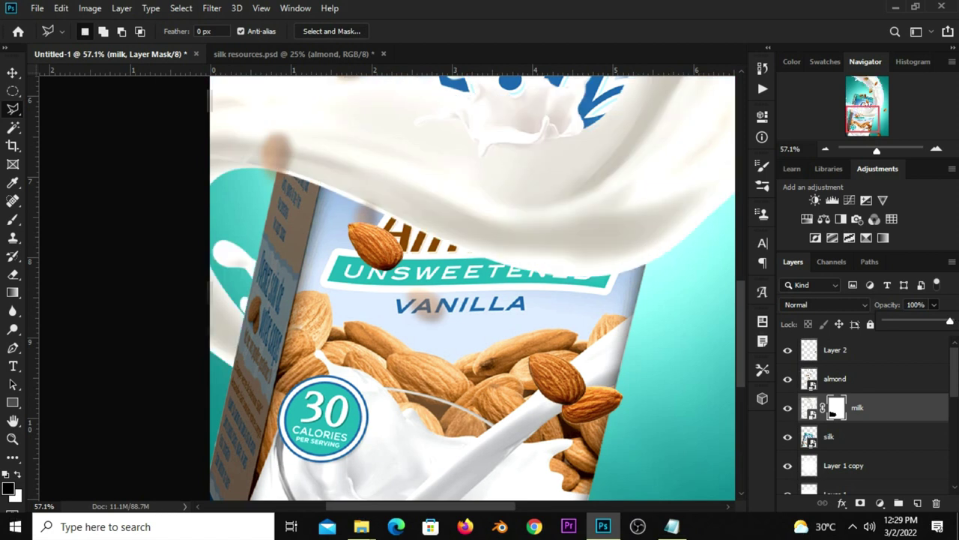
left_click(12, 73)
left_click(127, 192)
key("ctrl+0")
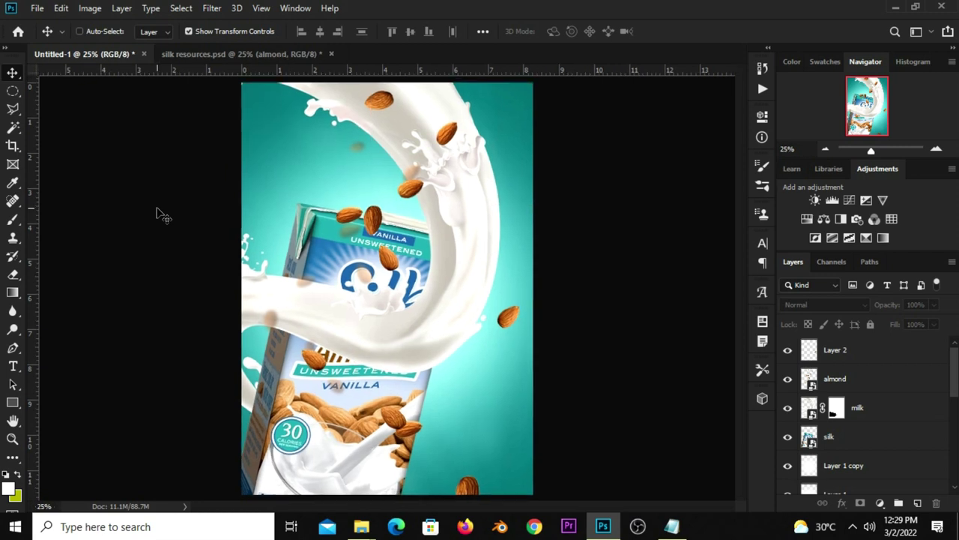
key("ctrl")
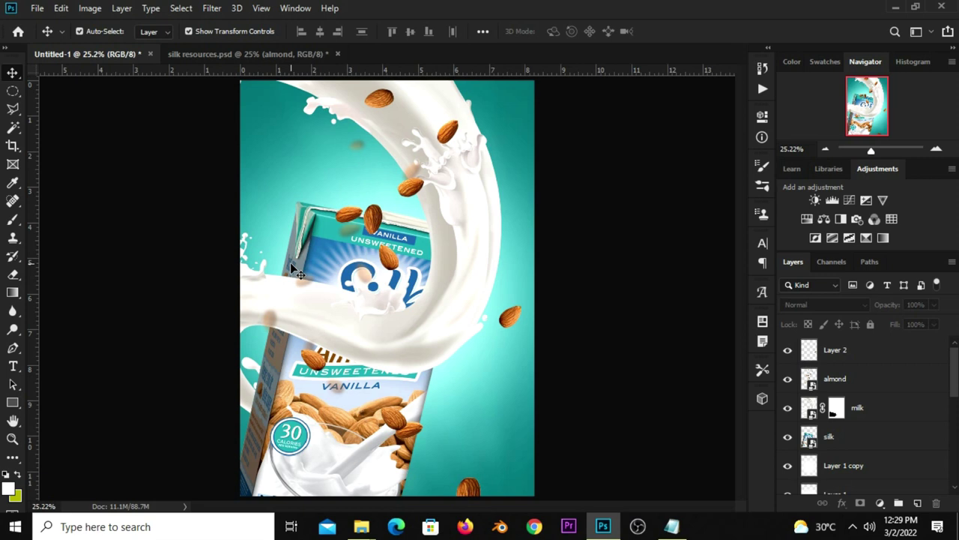
left_click(433, 333)
Add a Levels adjustment layer clipped to the milk layer
left_click(788, 407)
left_click(878, 502)
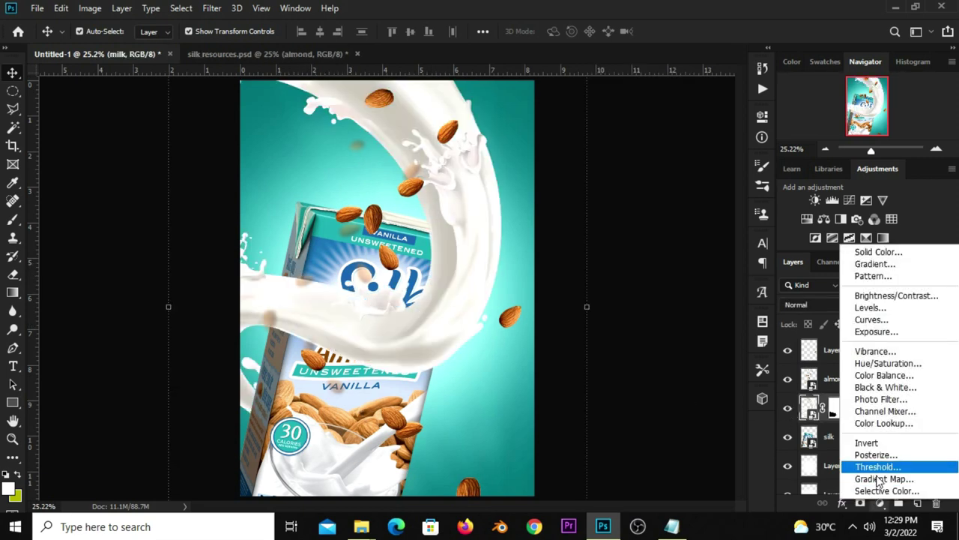
left_click(871, 306)
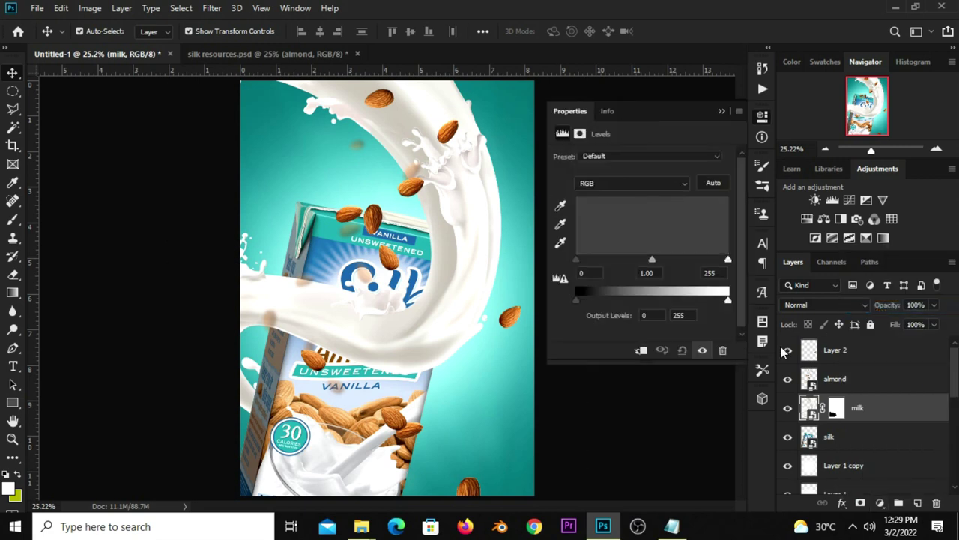
left_click(640, 350)
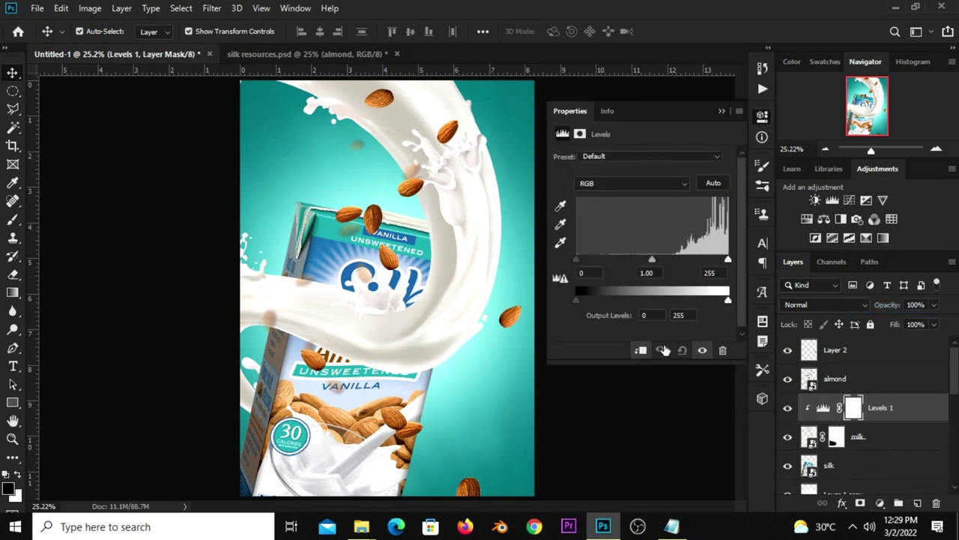
left_click(703, 350)
left_click(788, 437)
Set Levels input black to 93 and output white to 98, darkening the splash grey
left_click_drag(723, 300, 666, 300)
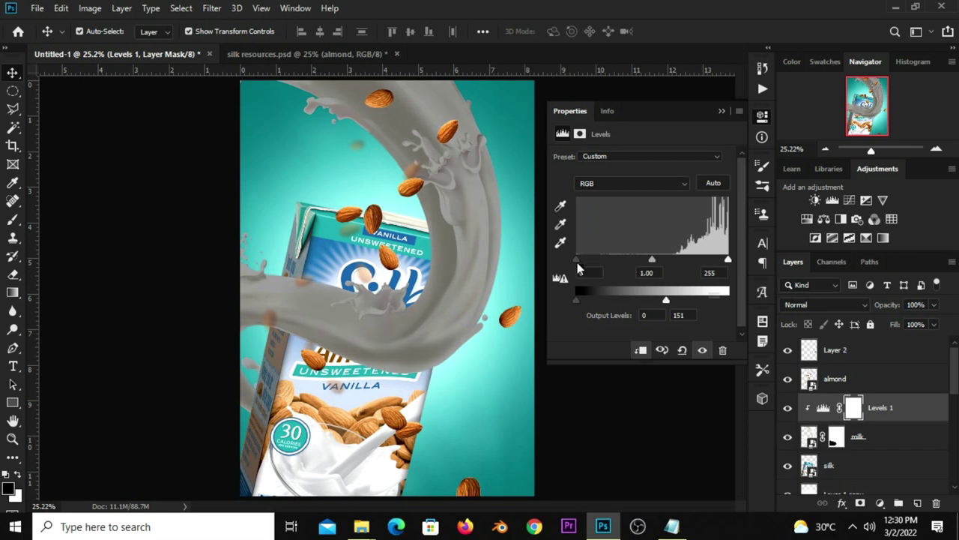
left_click_drag(587, 265, 612, 280)
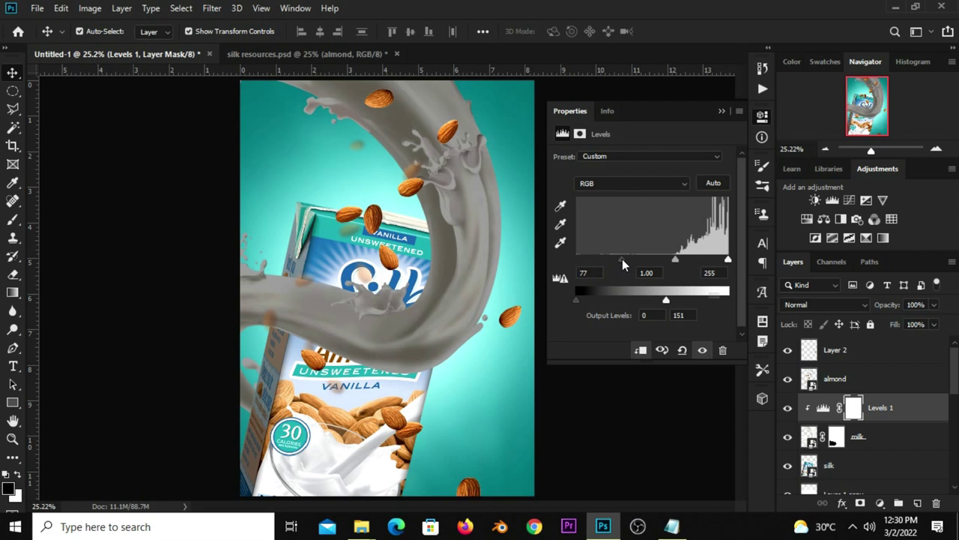
left_click_drag(659, 299, 631, 301)
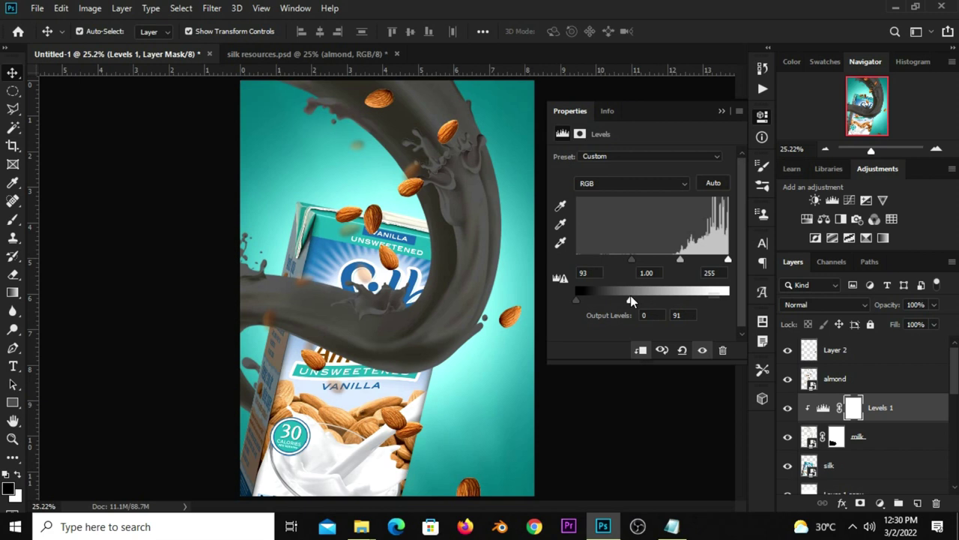
left_click_drag(626, 301, 636, 301)
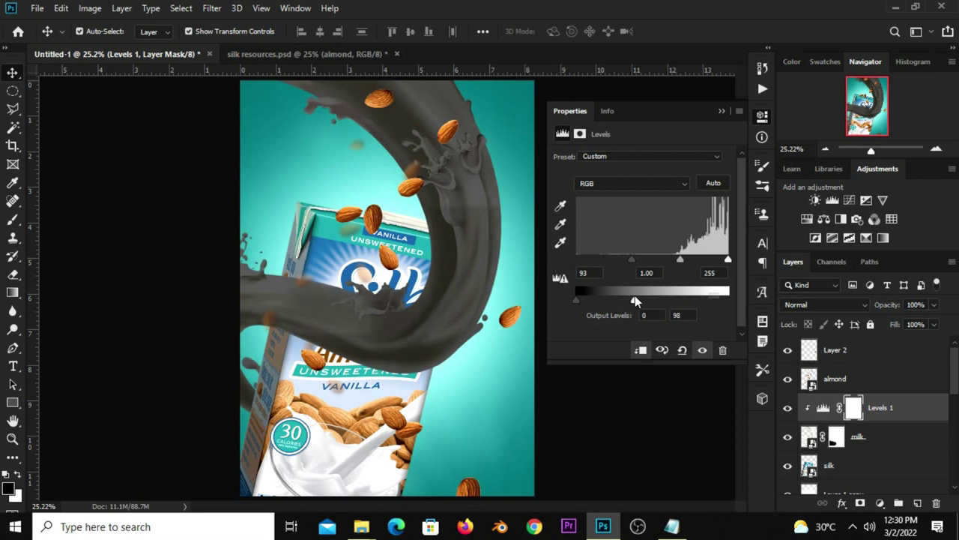
Close the Levels settings and invert the Levels mask to hide the darkening
left_click(723, 113)
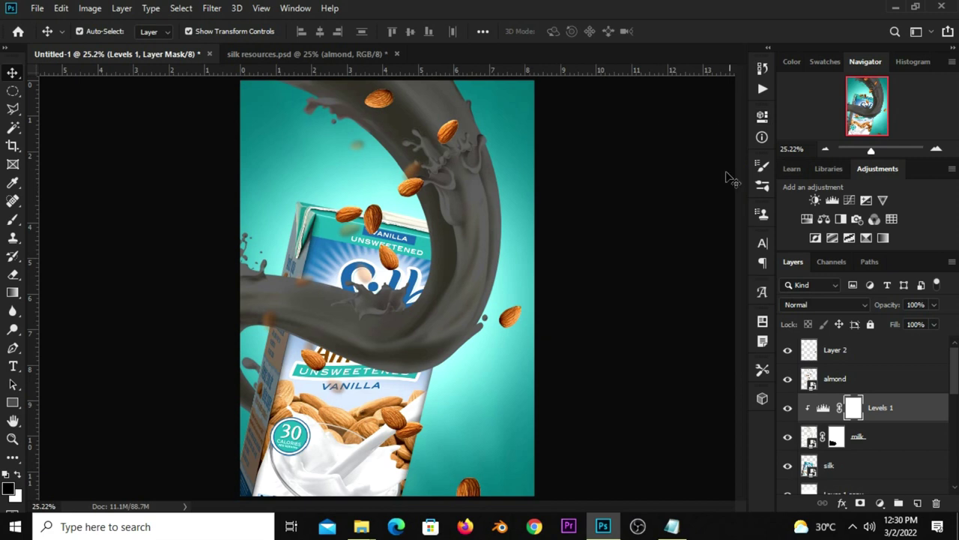
left_click(797, 408)
key("ctrl+i")
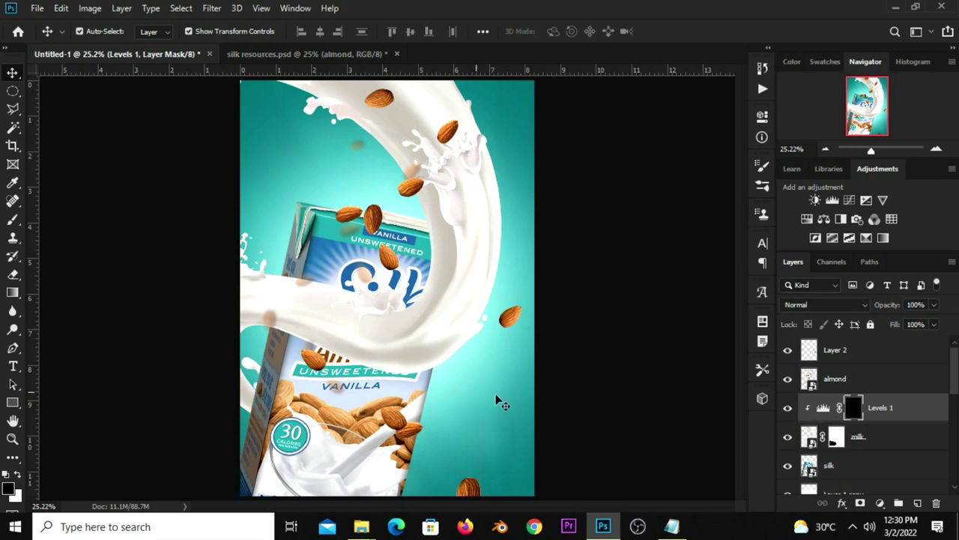
Paint white (ffffff) on the mask to restore darkening near the carton's lower-left edge and almonds
left_click(12, 219)
left_click(75, 220)
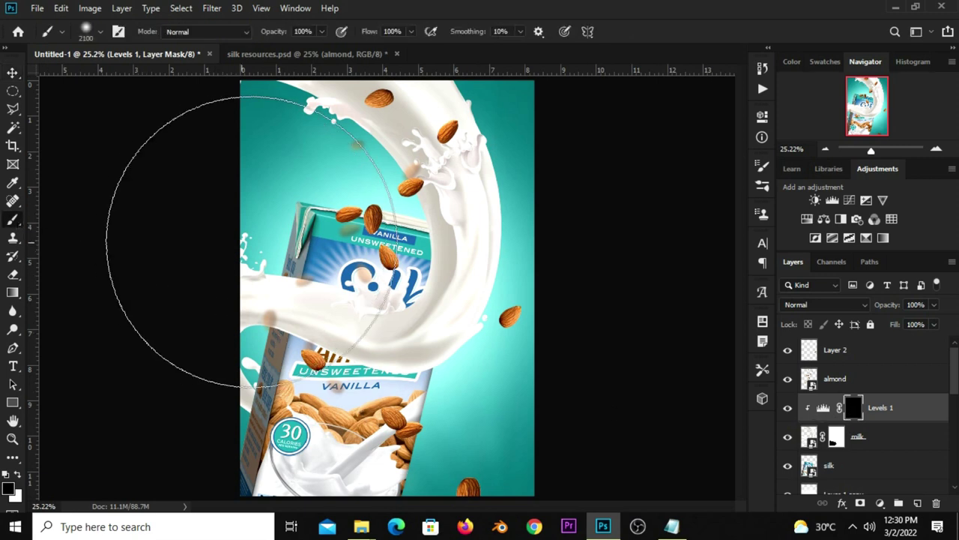
key("bracketleft")
key("bracketleft")
key("bracketleft")
key("bracketleft")
key("bracketleft")
key("bracketleft")
key("bracketleft")
key("bracketleft")
key("bracketleft")
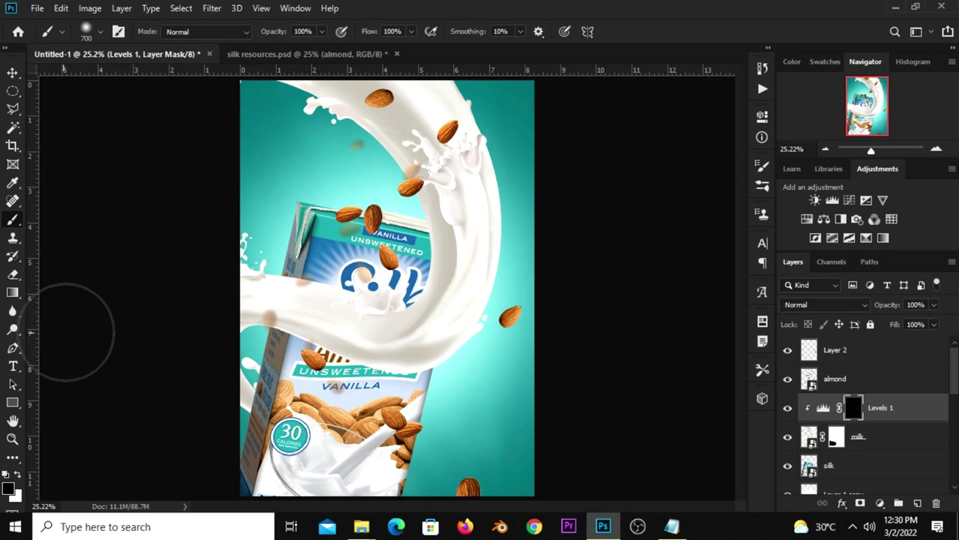
left_click(8, 488)
type("ffffff")
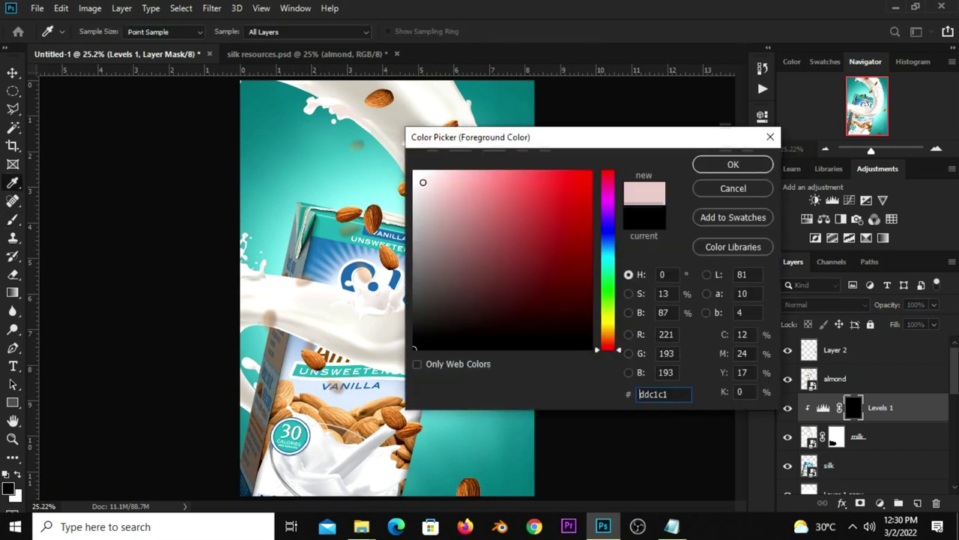
left_click(730, 166)
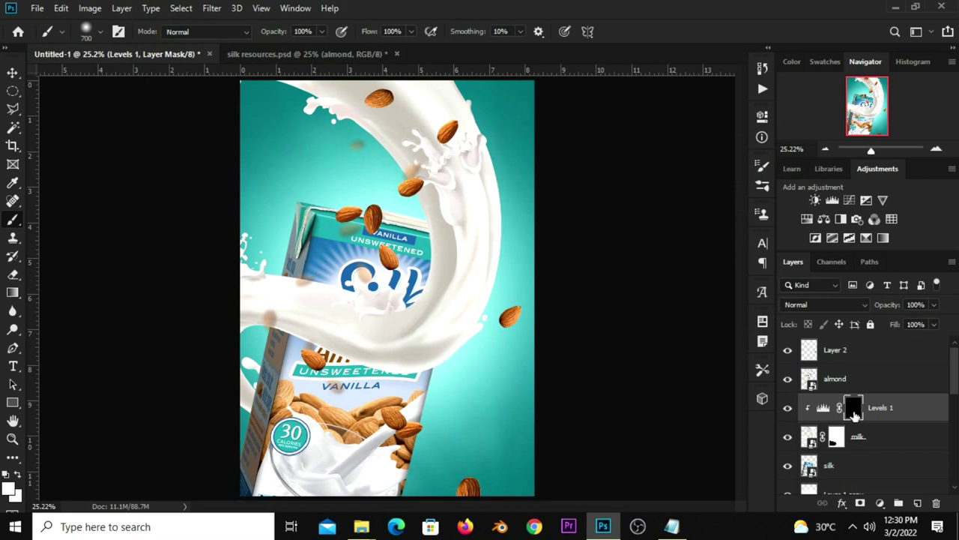
key("bracketleft")
key("bracketleft")
key("bracketleft")
left_click_drag(276, 407, 292, 423)
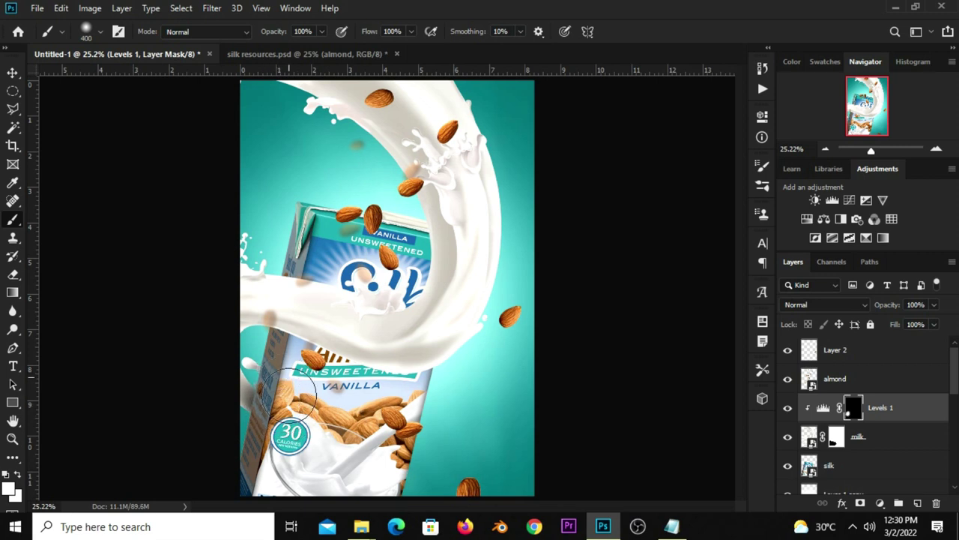
left_click_drag(225, 385, 287, 412)
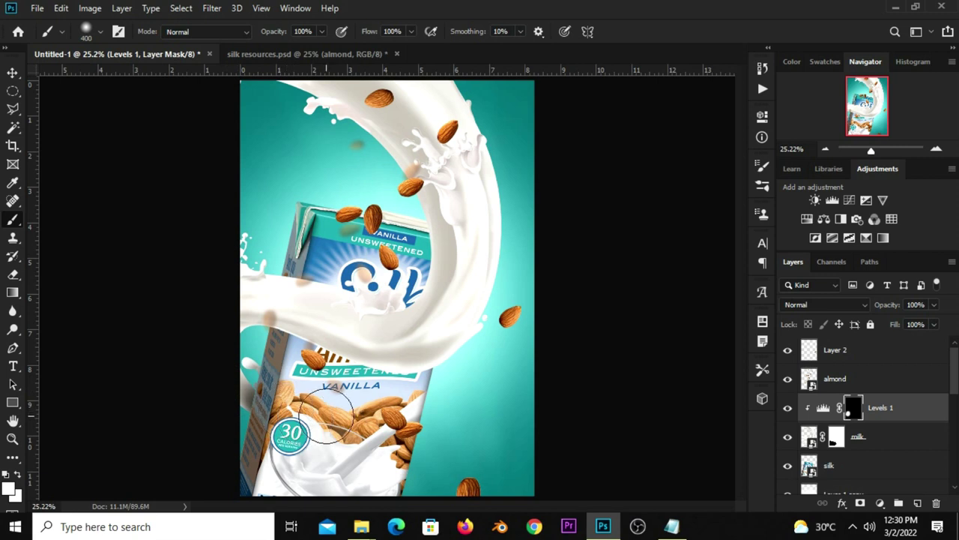
left_click(19, 473)
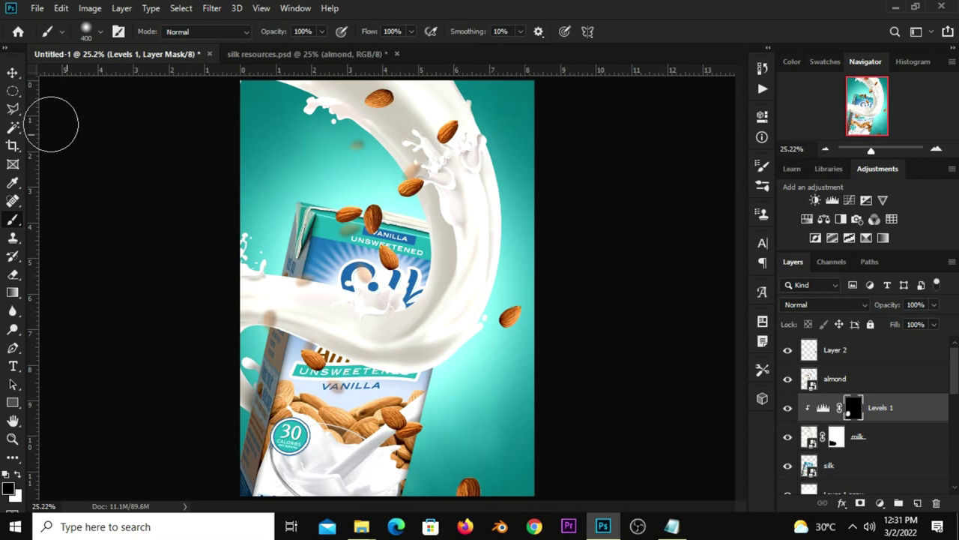
left_click(12, 72)
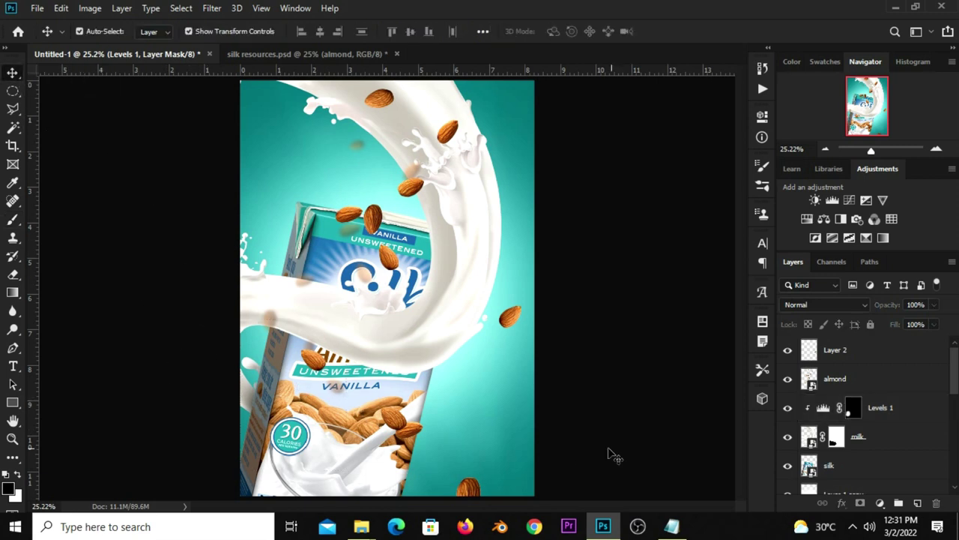
Add a Curves adjustment on top with the midpoint pulled down to darken the poster
left_click(610, 454)
left_click(787, 409)
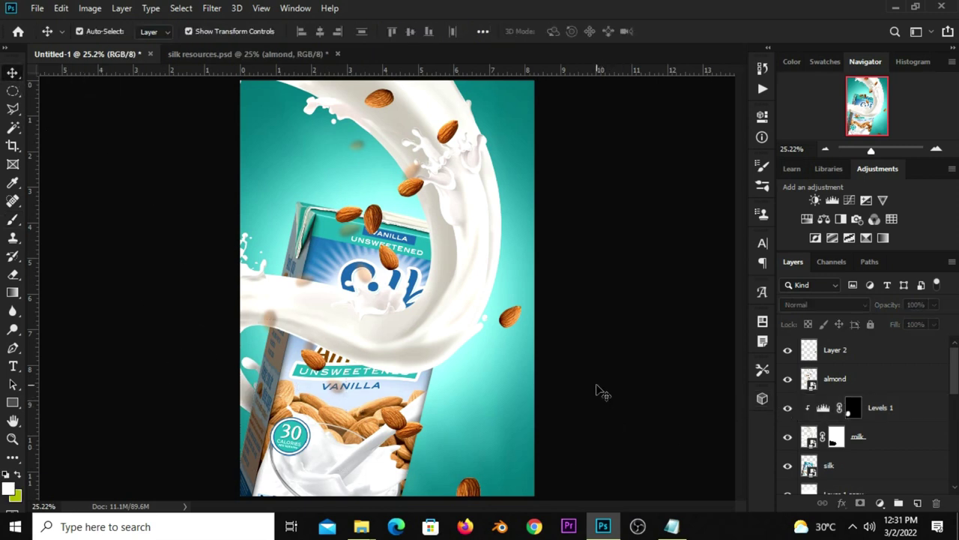
left_click(879, 503)
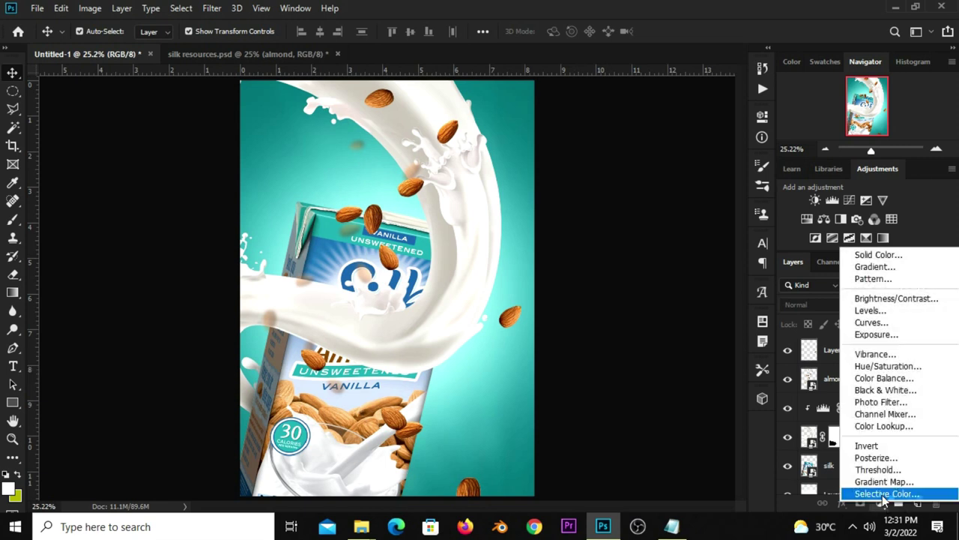
left_click(887, 312)
left_click_drag(634, 312, 635, 298)
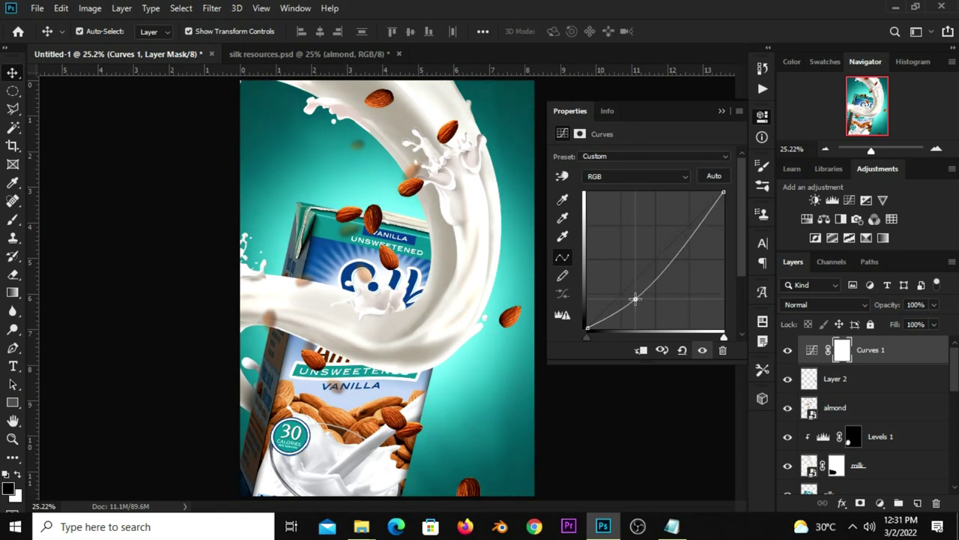
left_click_drag(635, 298, 639, 299)
left_click(723, 113)
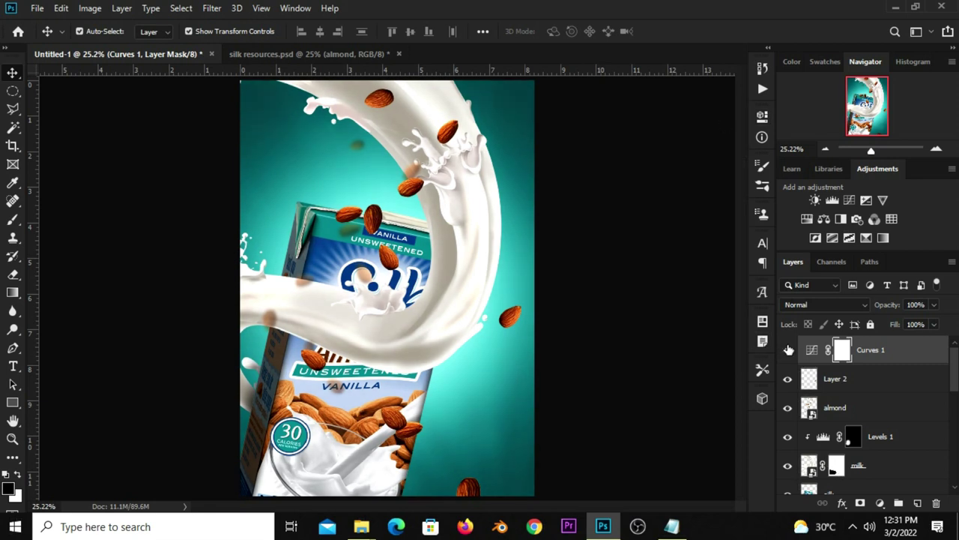
Lower the Curves 1 layer opacity to 91%
left_click(788, 350)
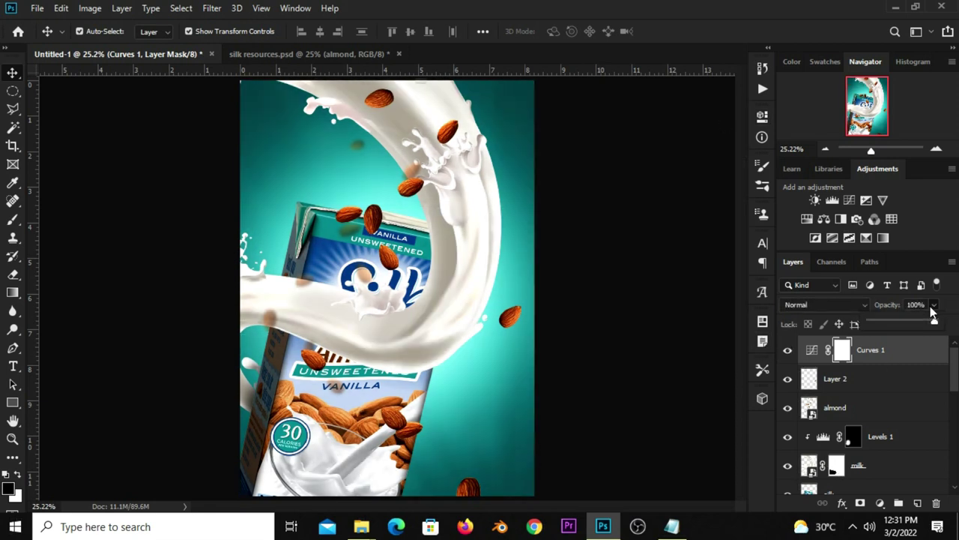
left_click_drag(933, 320, 929, 321)
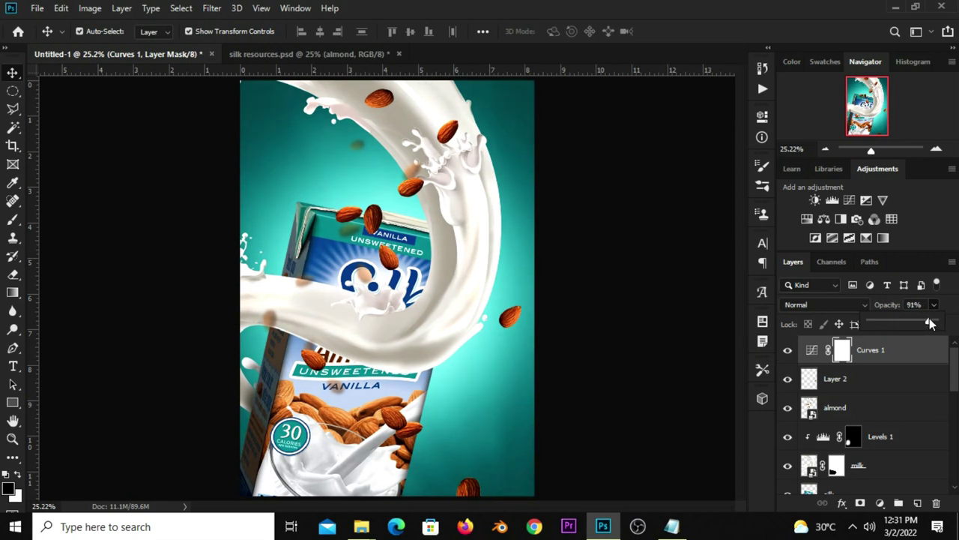
left_click(788, 350)
left_click(651, 322)
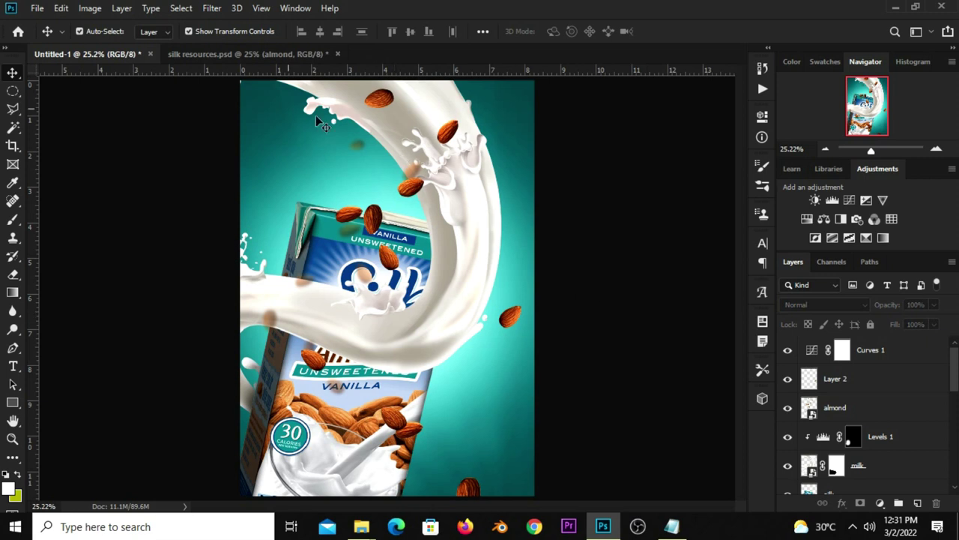
Bring the round Silk logo from silk resources into the poster as a Smart Object
left_click(247, 54)
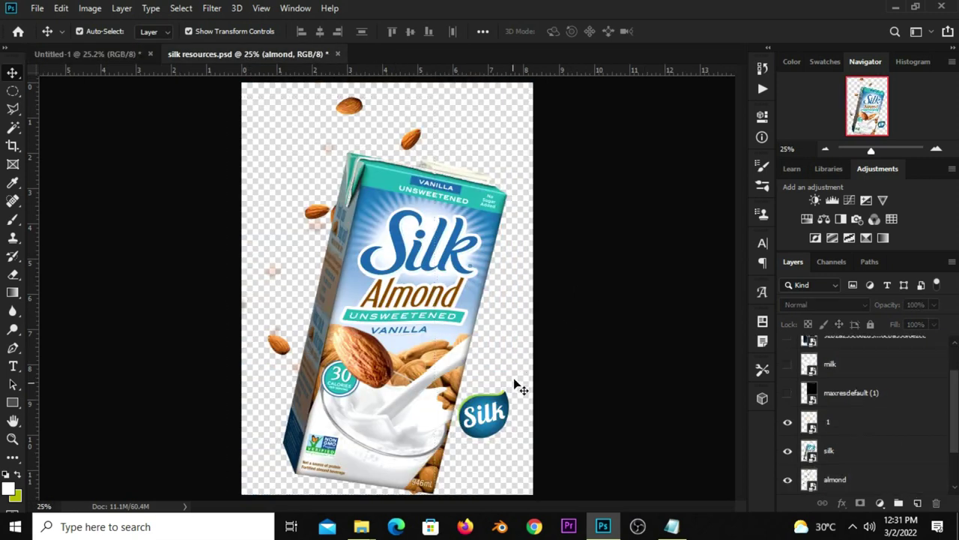
left_click_drag(496, 414, 498, 405)
key("ctrl")
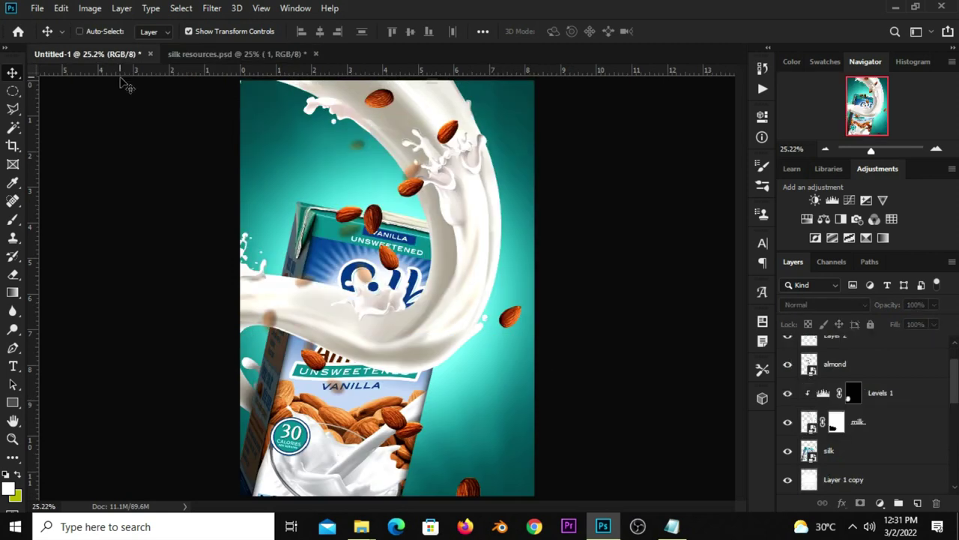
mouse_move(112, 66)
left_mouse_down()
mouse_move(383, 299)
mouse_move(290, 212)
left_mouse_up()
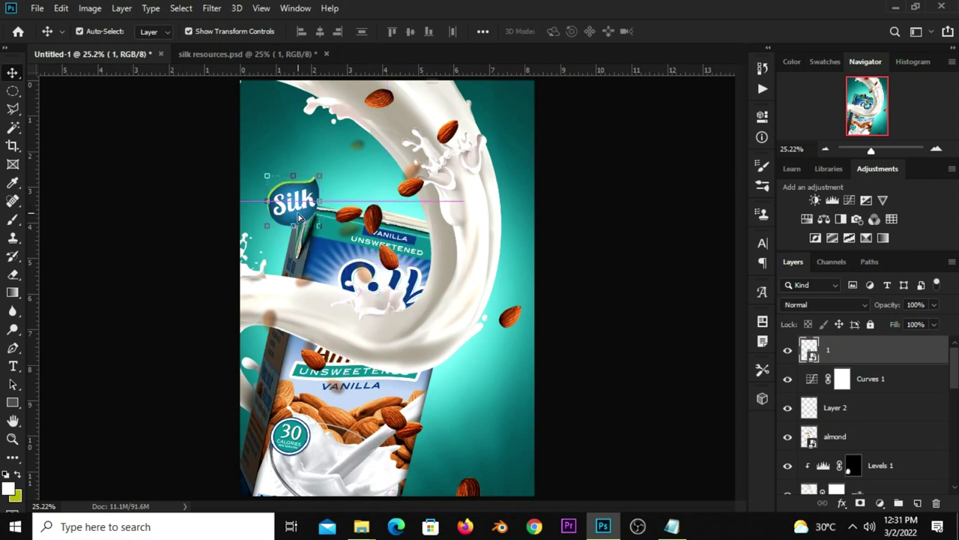
right_click(894, 353)
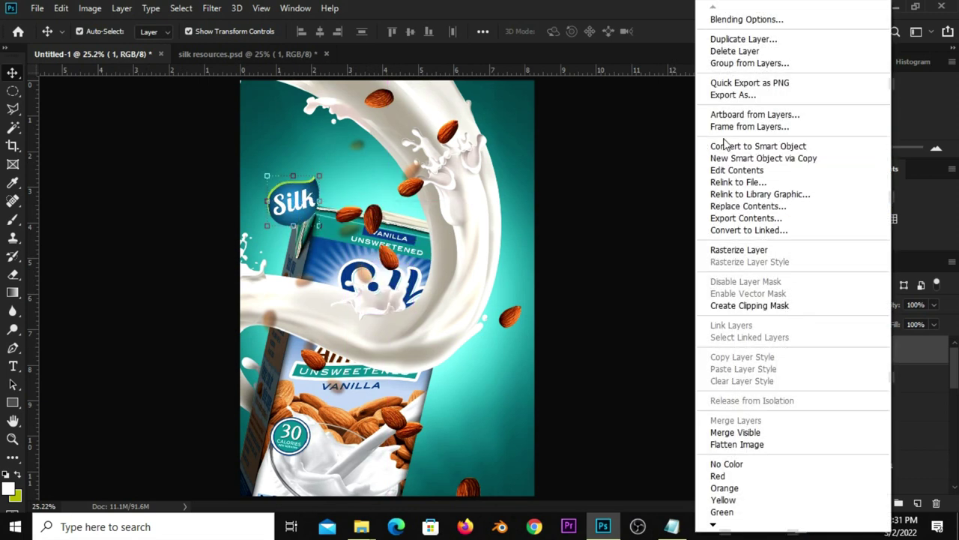
left_click(724, 146)
Shrink the Silk logo to about 65% in the poster's top-left corner
mouse_move(313, 180)
left_mouse_down()
mouse_move(314, 140)
mouse_move(311, 151)
left_mouse_up()
mouse_move(296, 168)
left_mouse_down()
mouse_move(295, 141)
mouse_move(278, 133)
left_mouse_up()
key("Return")
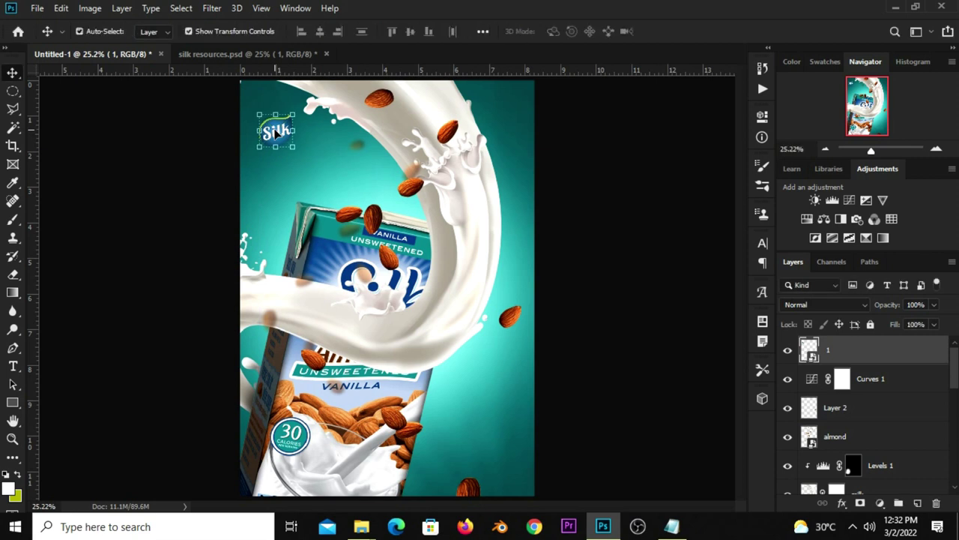
left_click(592, 200)
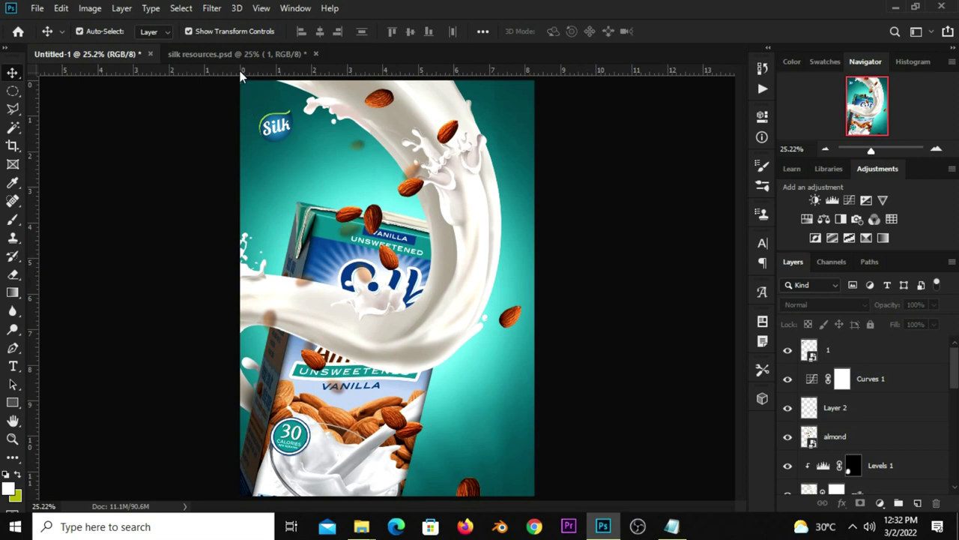
Copy the word 'vanilla' from the Notepad notes
left_click(673, 524)
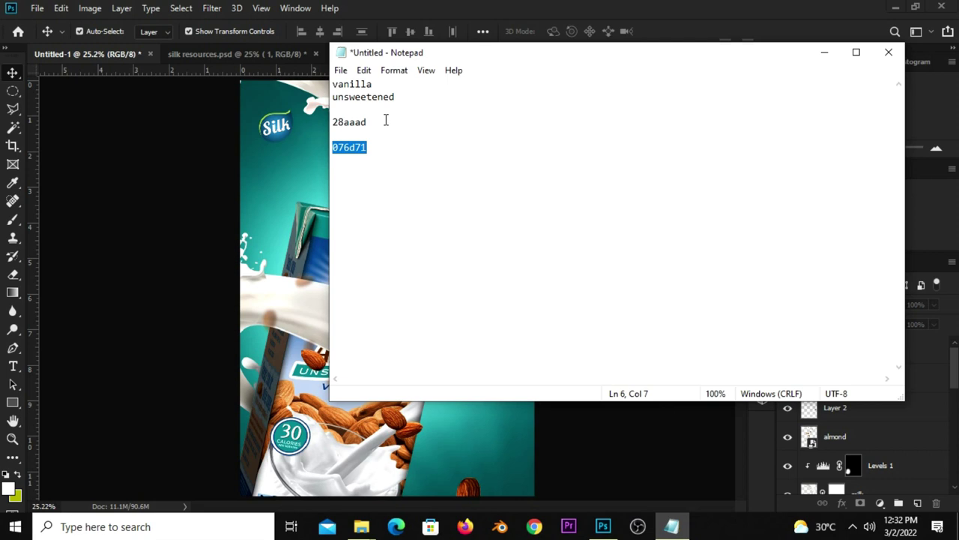
left_click_drag(391, 84, 333, 84)
right_click(357, 85)
left_click(390, 130)
left_click(219, 251)
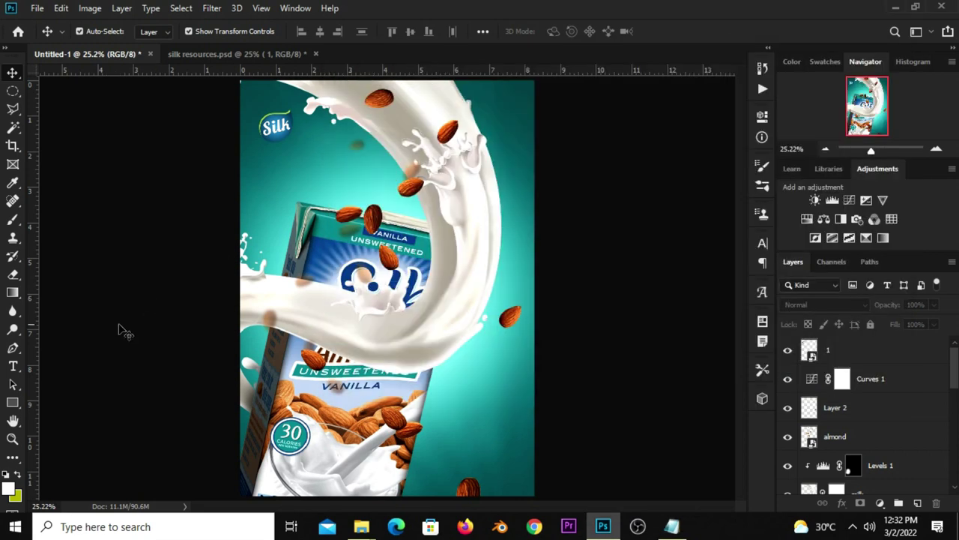
Paste 'vanilla' as a new white text layer at the poster's lower right
left_click(12, 366)
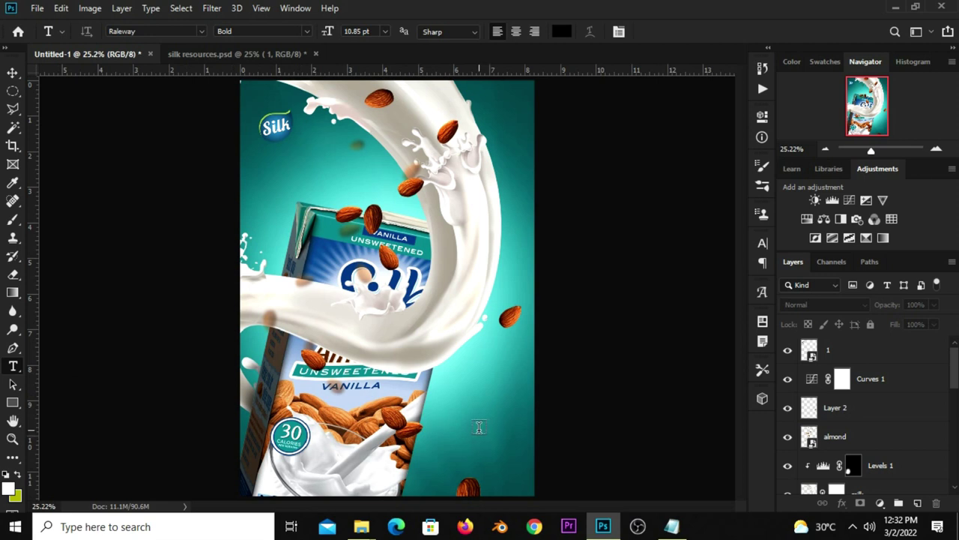
left_click(558, 31)
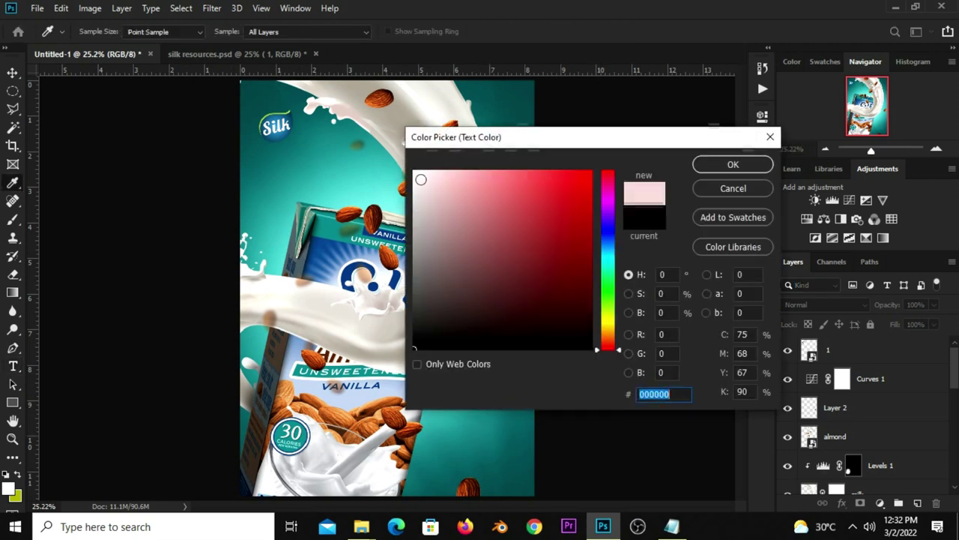
left_click(730, 165)
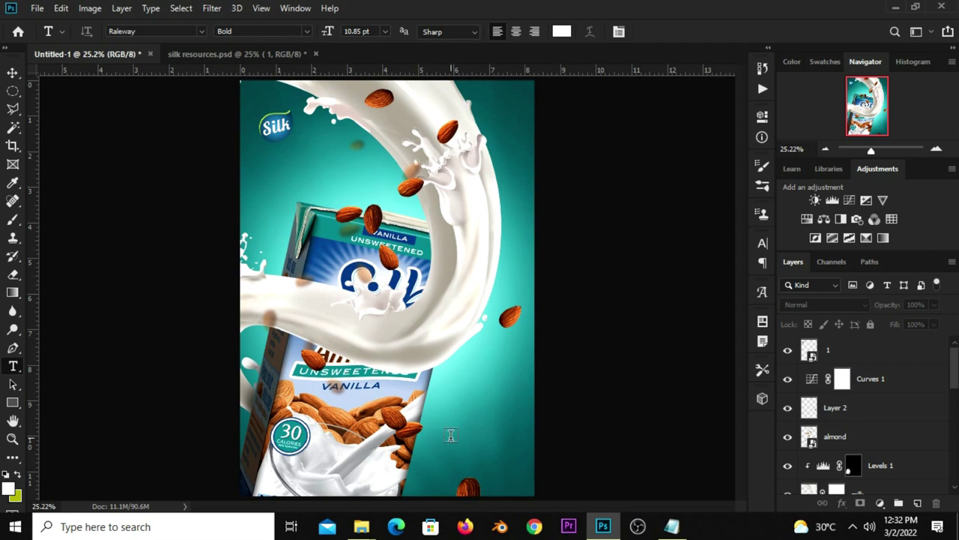
left_click(450, 434)
left_click(450, 435)
type("VANILLA")
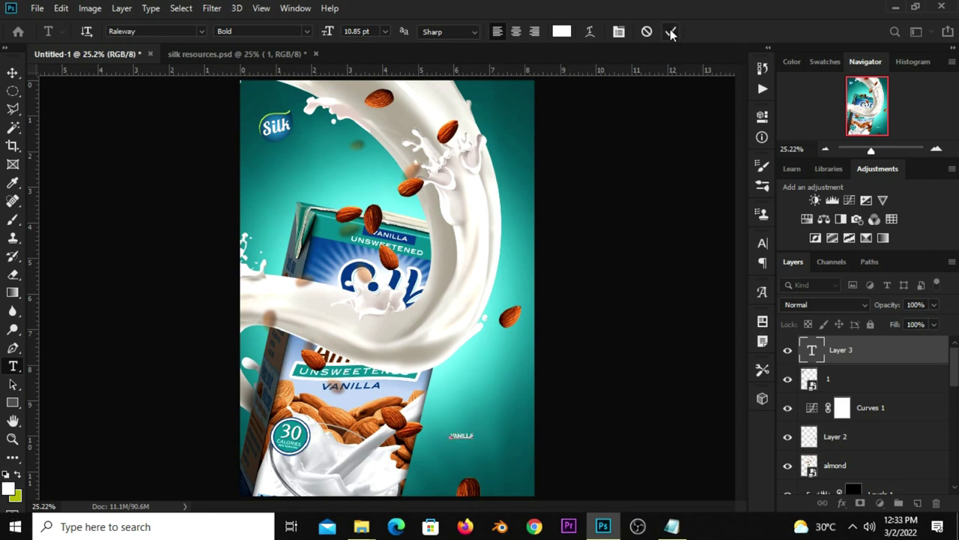
left_click(594, 122)
Set the VANILLA text to 30 pt in the Black style
left_click(383, 31)
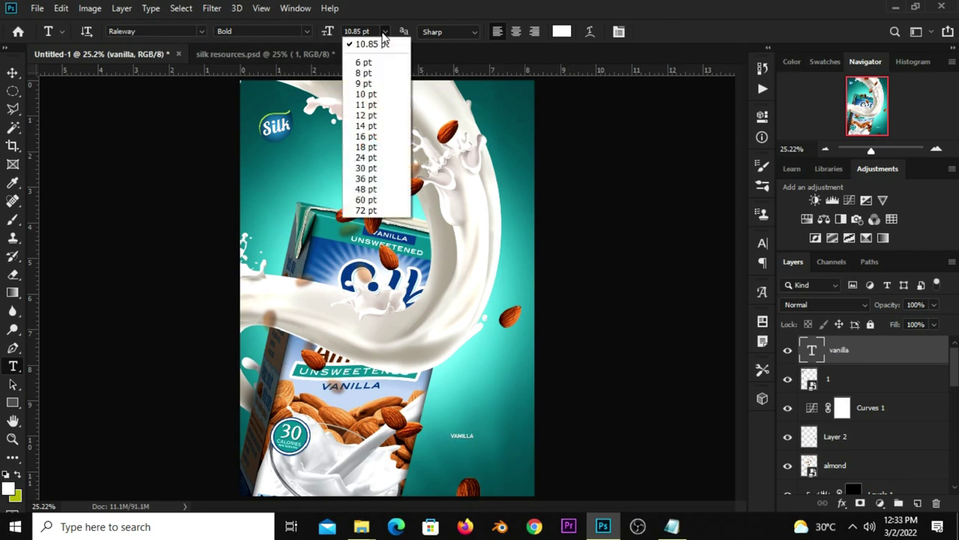
left_click(360, 169)
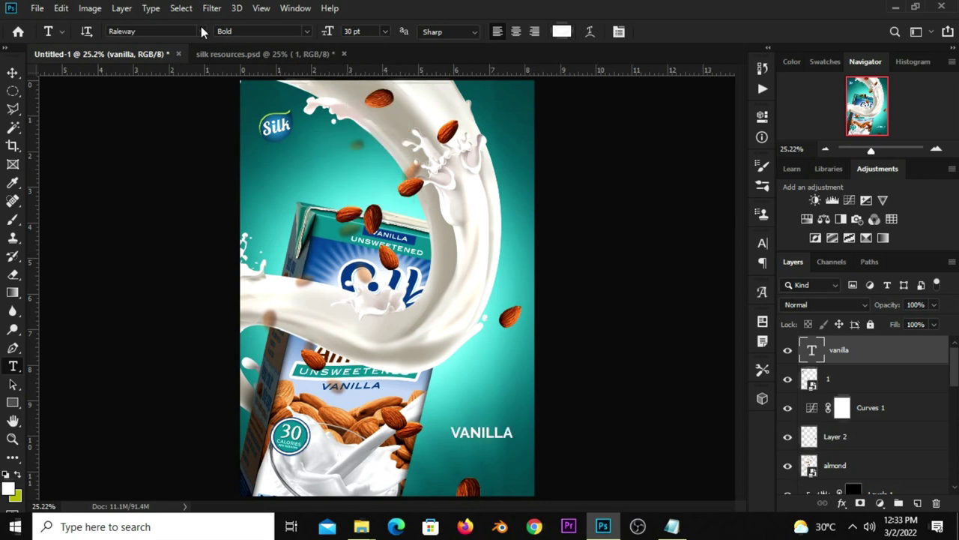
left_click(299, 31)
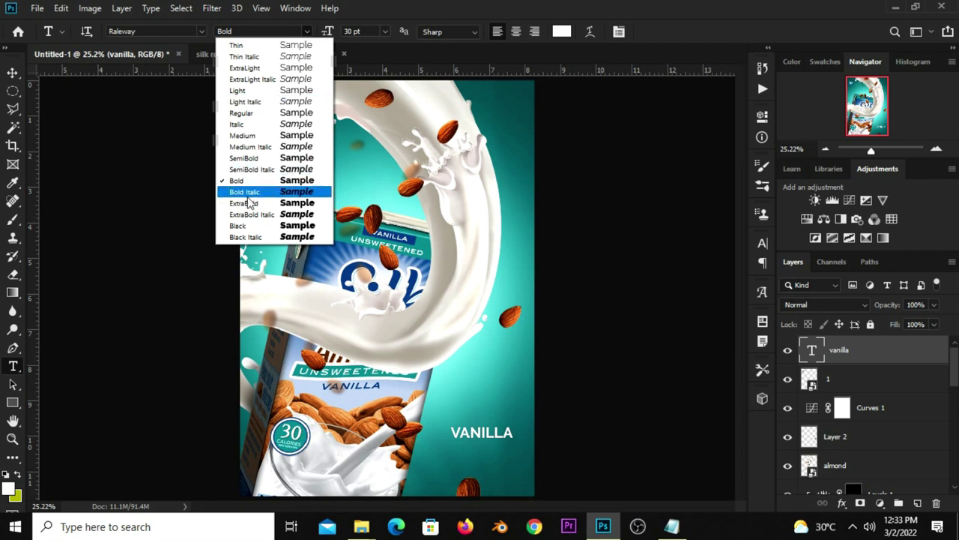
left_click(249, 226)
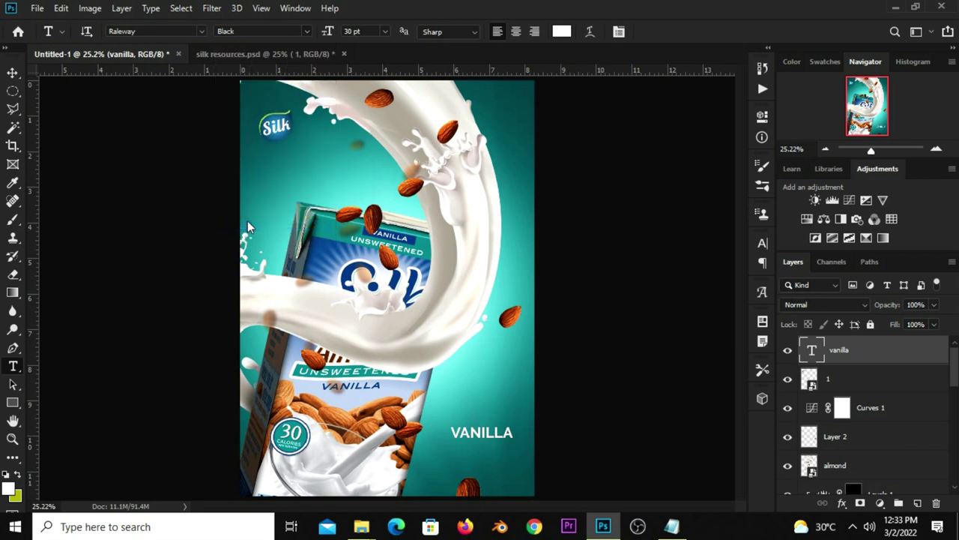
Enlarge VANILLA to about 172% and shift it slightly left
left_click(13, 72)
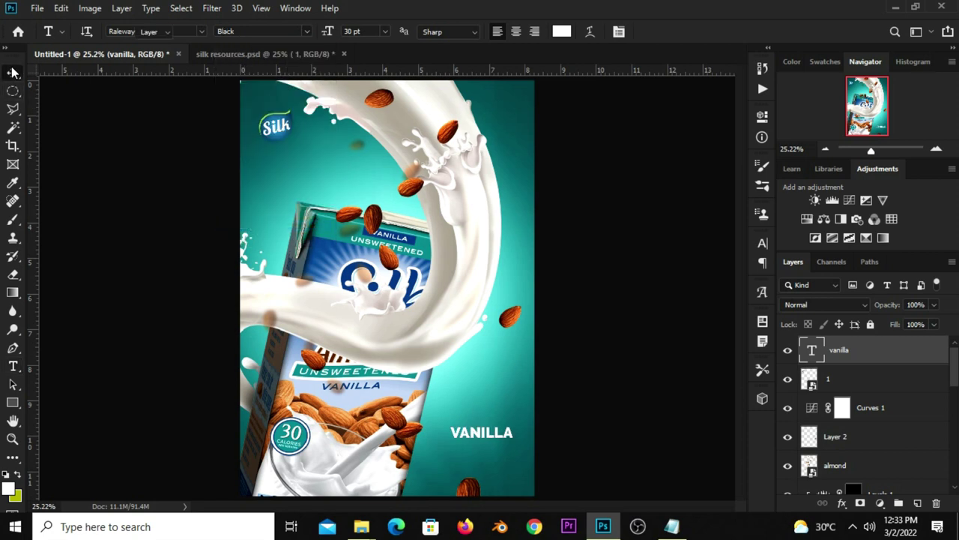
left_click(32, 78)
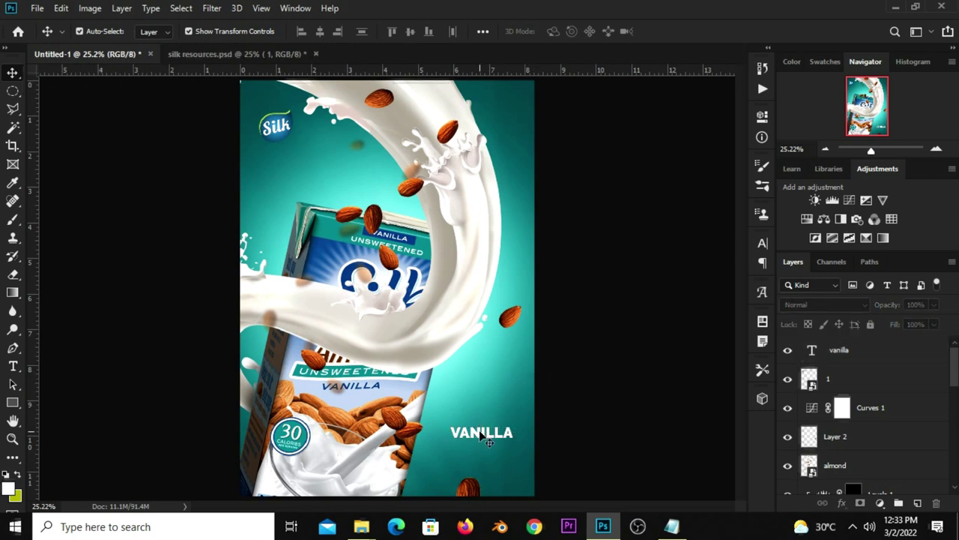
left_click_drag(516, 424, 514, 424)
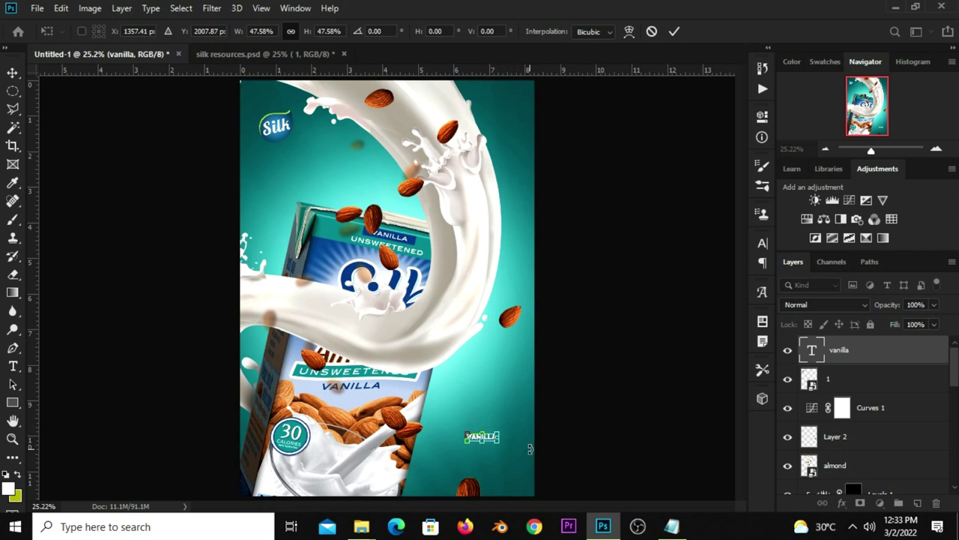
scroll(497, 448, "up", 5)
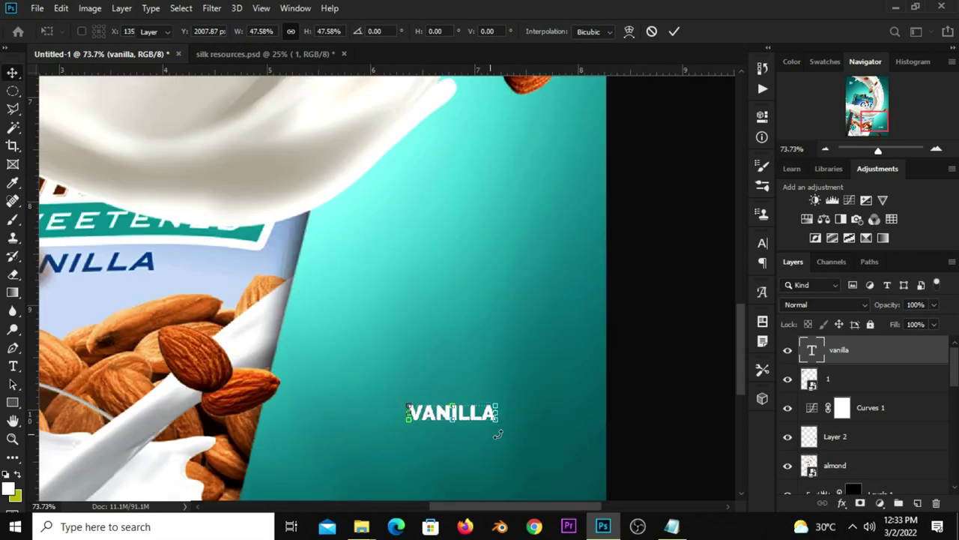
left_click_drag(452, 419, 454, 441)
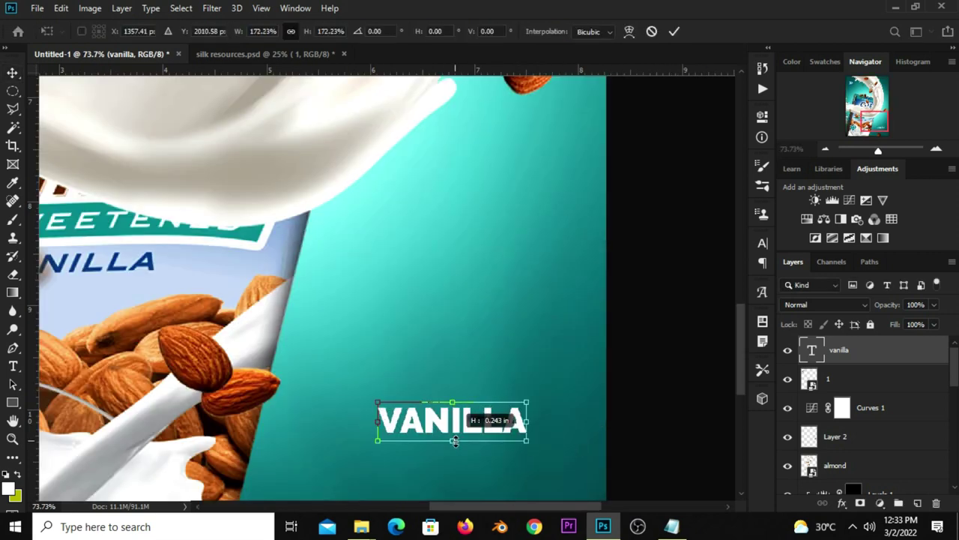
key("Return")
left_click_drag(464, 425, 448, 426)
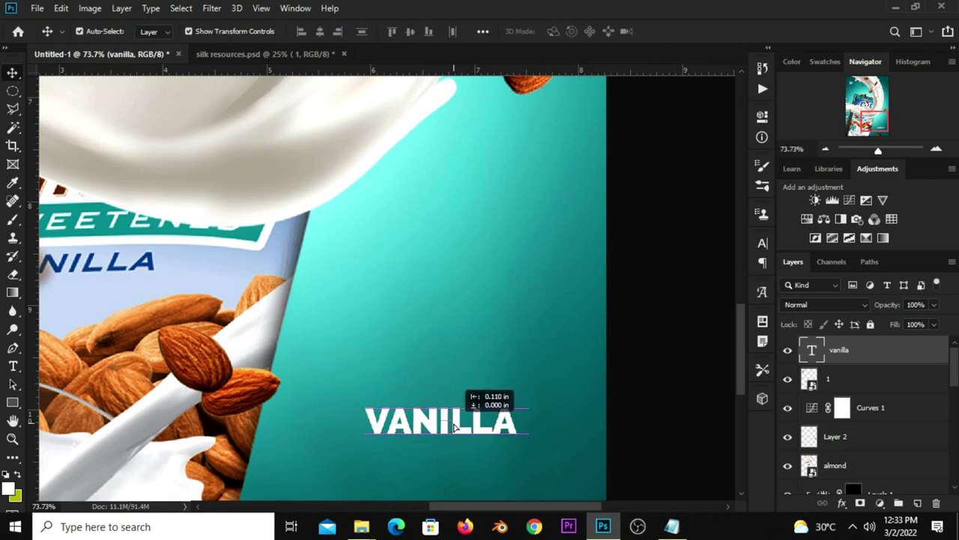
Draw a white 303 × 43 px rectangle just below the VANILLA text
right_click(4, 406)
left_click(47, 399)
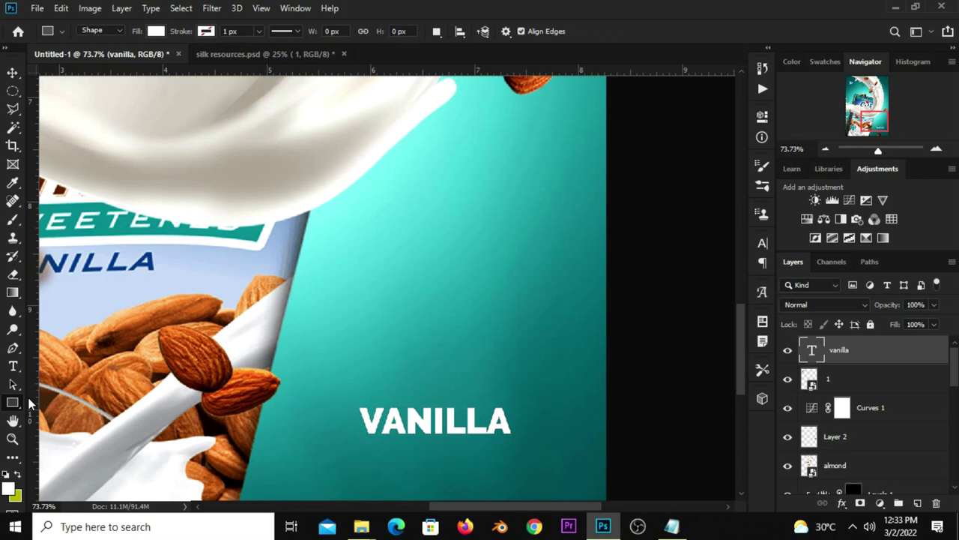
right_click(10, 404)
left_click(67, 403)
left_click_drag(357, 440, 516, 462)
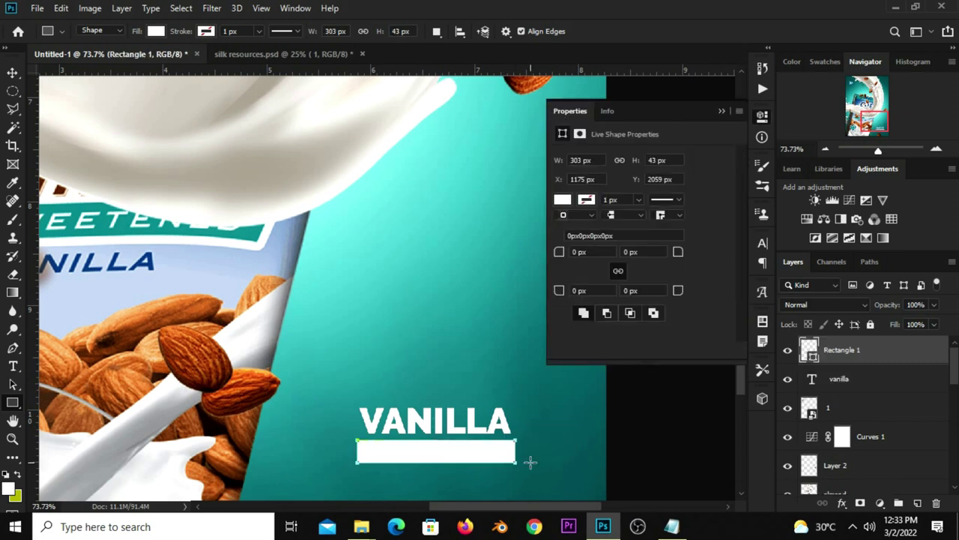
Close the shape properties and deselect the new rectangle
left_click(721, 111)
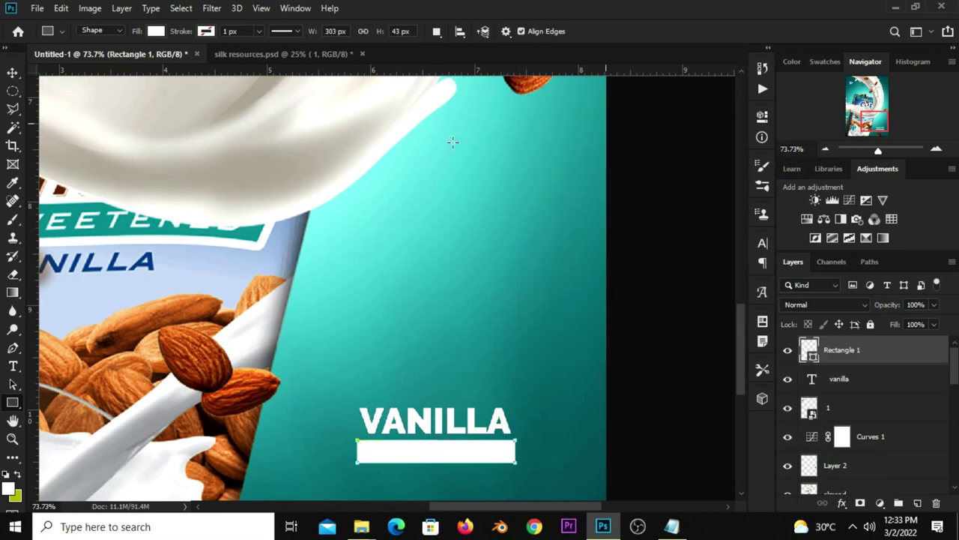
left_click(8, 71)
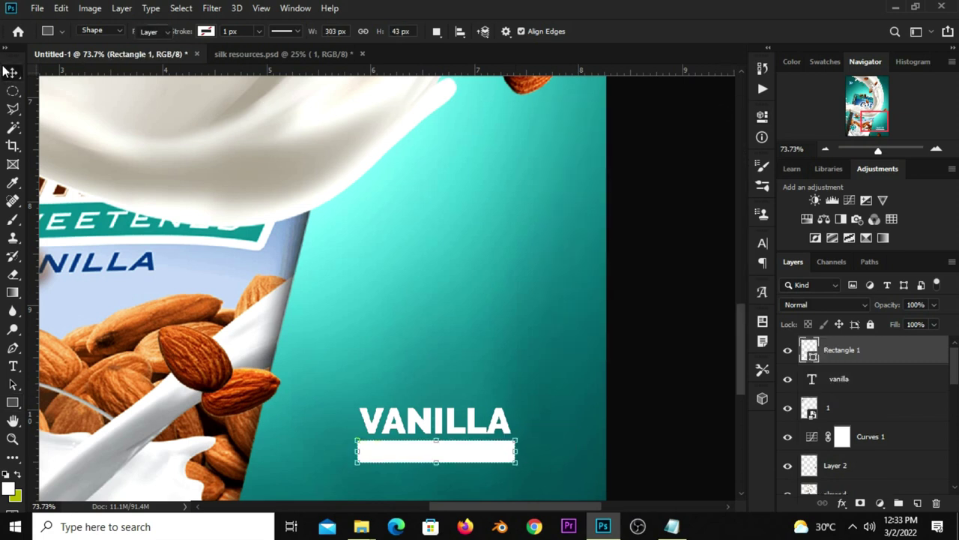
left_click(685, 285)
Copy 'unsweetened' from the Notepad notes and select the VANILLA text layer
left_click(671, 526)
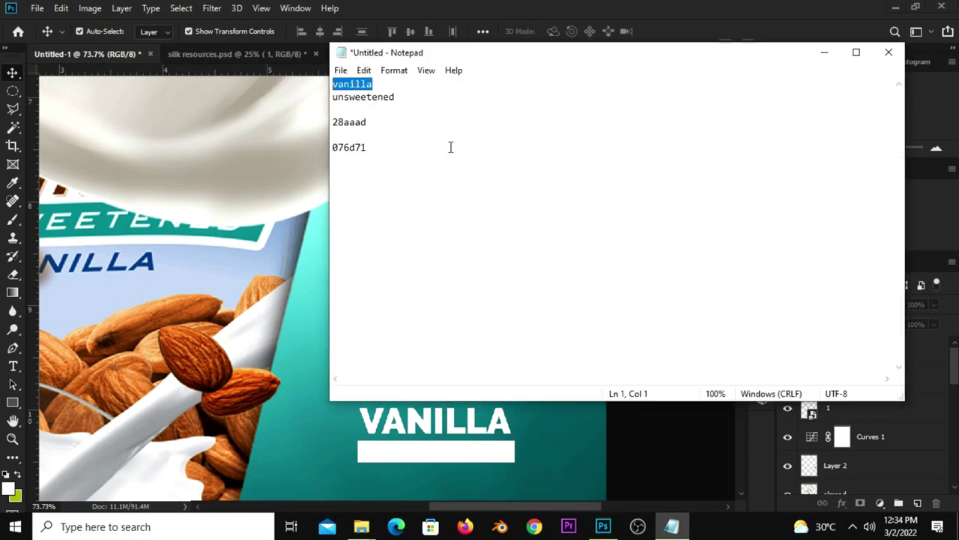
double_click(395, 98)
right_click(356, 103)
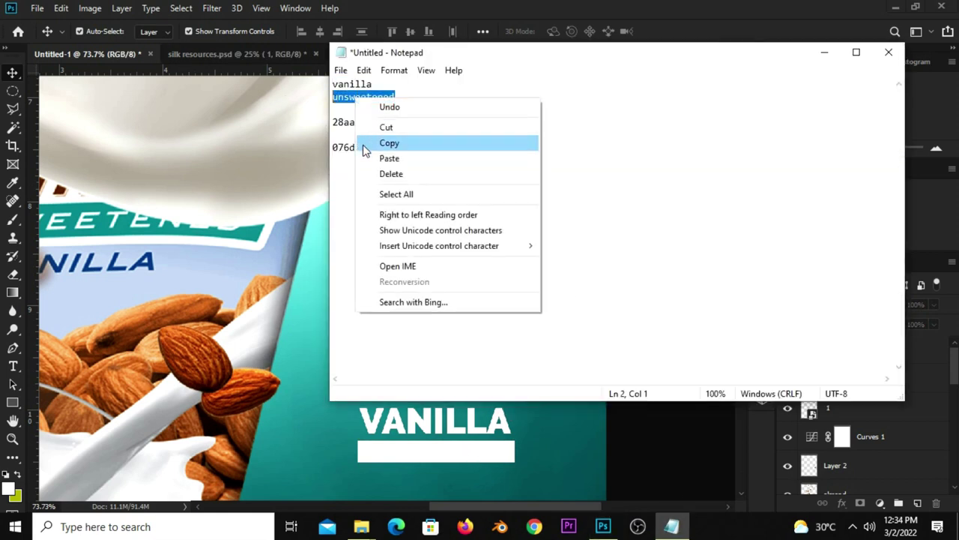
left_click(359, 141)
left_click(408, 8)
left_click(457, 427)
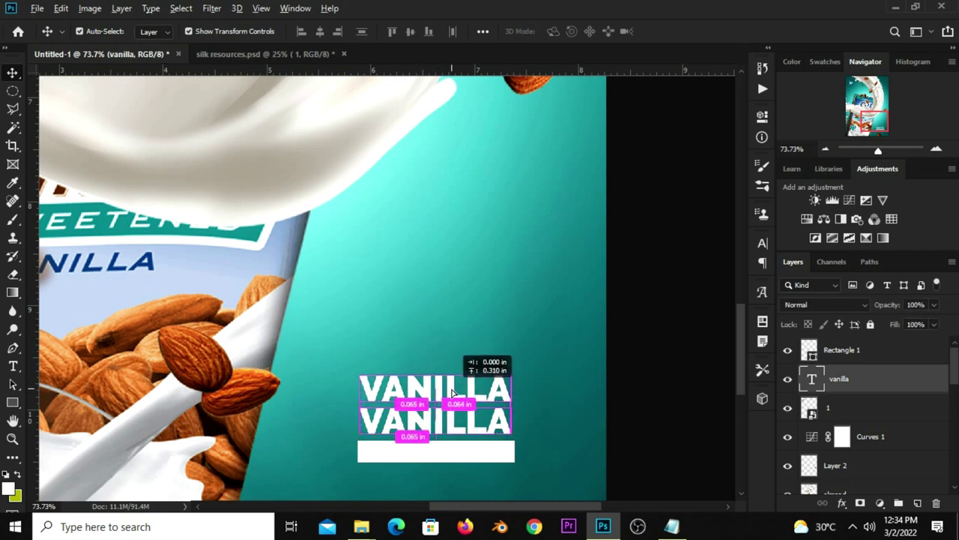
Duplicate VANILLA above itself and retype the copy as UNSWEETENED
left_click_drag(454, 427, 451, 375)
left_click(14, 367)
left_click(48, 368)
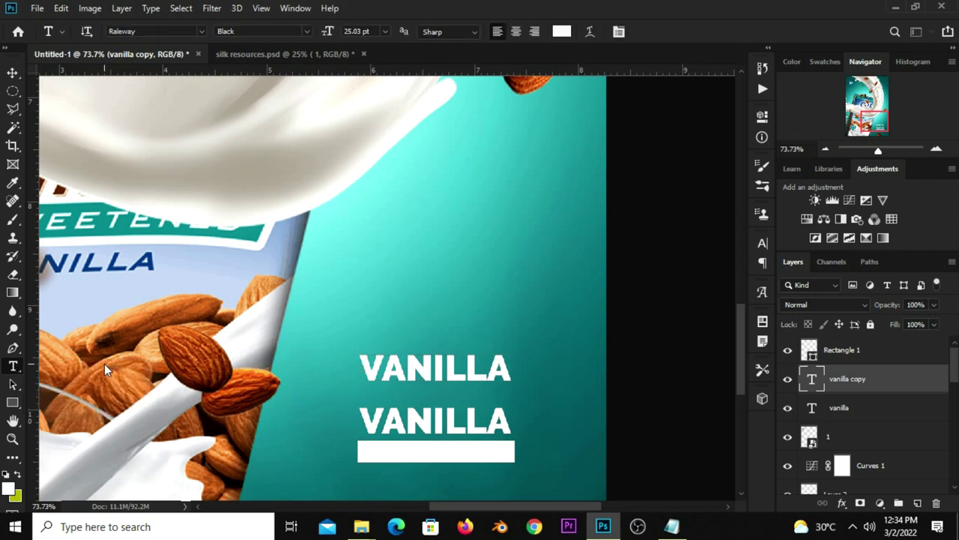
left_click(432, 365)
key("ctrl+a")
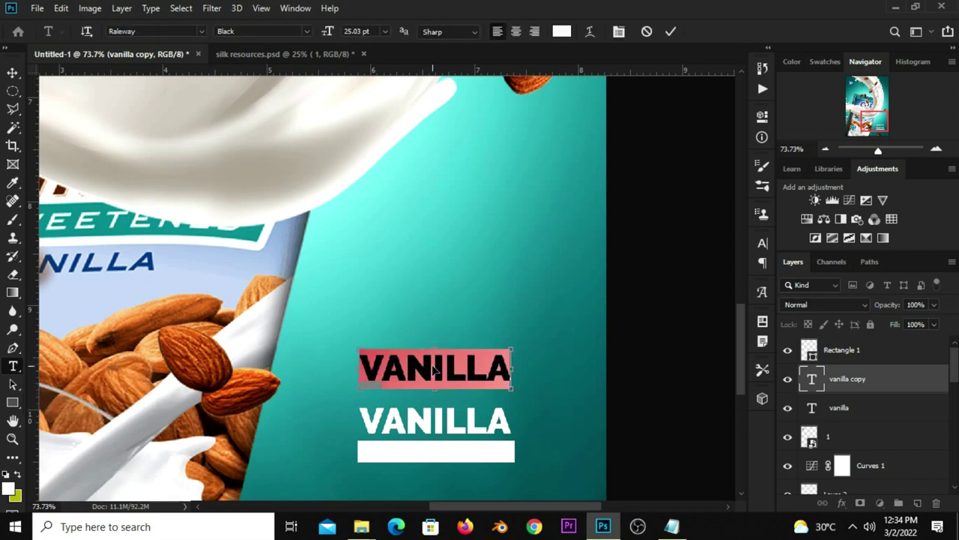
type("UNSWEETENE")
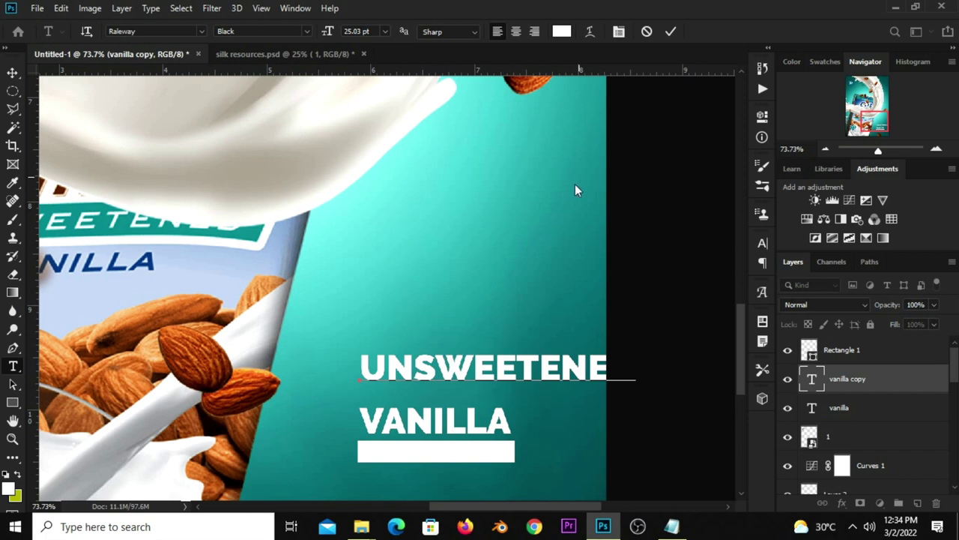
left_click(639, 100)
Make UNSWEETENED dark teal 0b5a5e sampled from the poster, in Regular weight
left_click(562, 32)
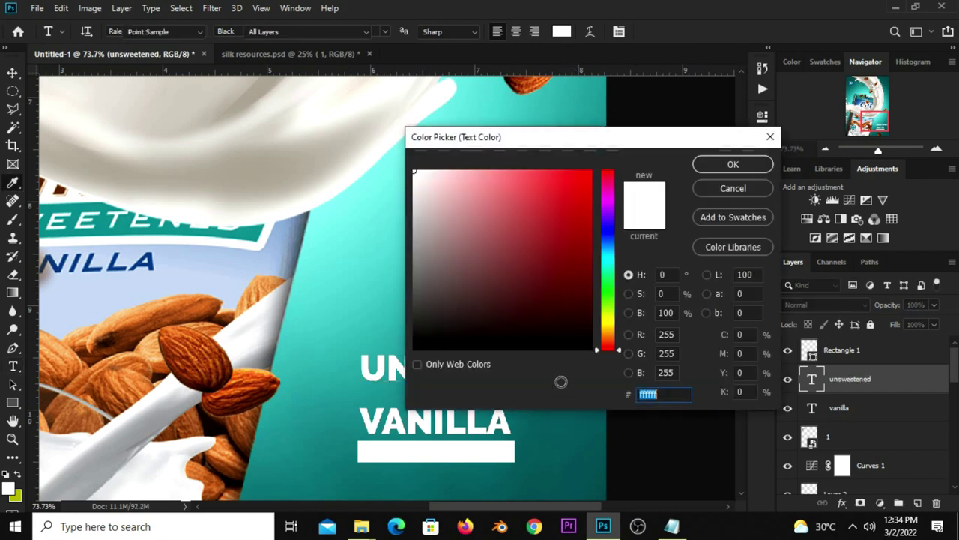
left_click(570, 429)
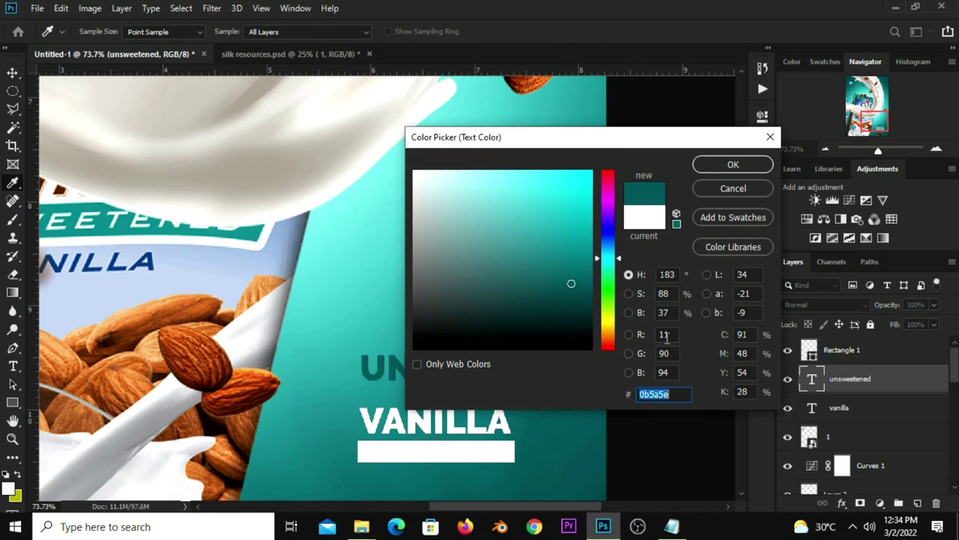
left_click(733, 164)
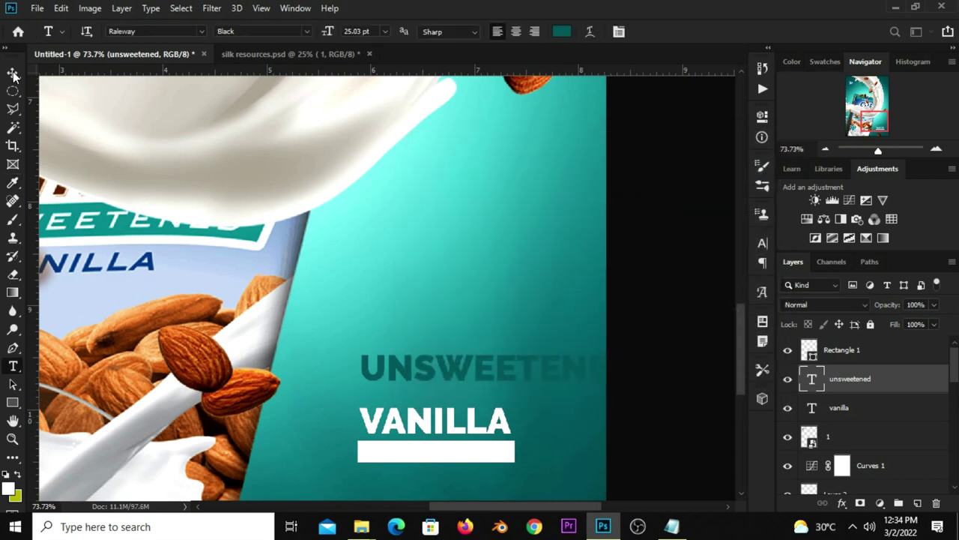
left_click(303, 31)
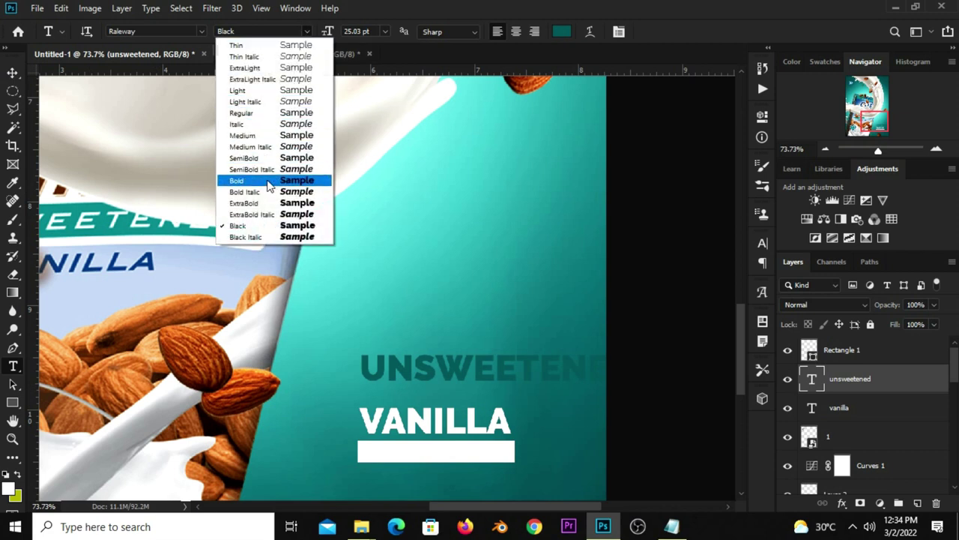
left_click(261, 114)
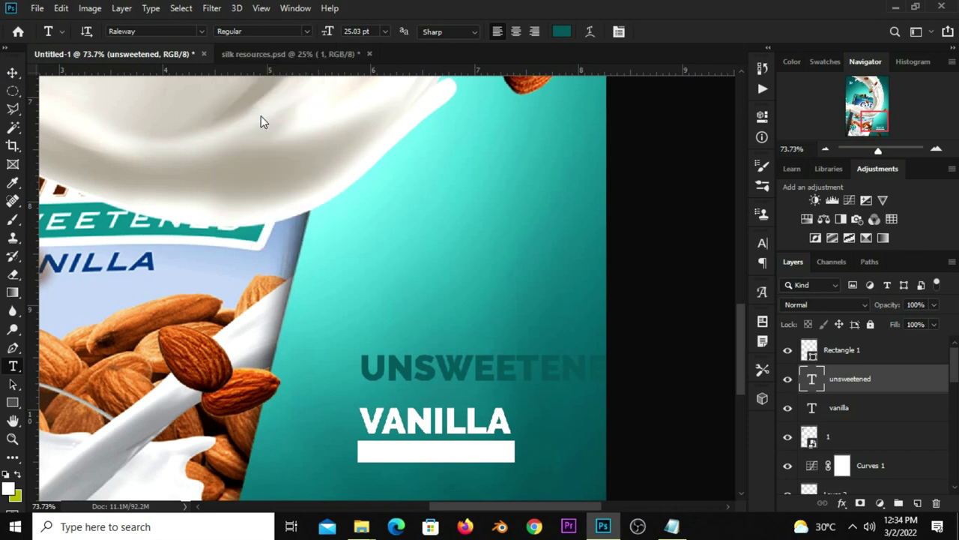
Shrink UNSWEETENED to fit the white bar and move its layer above Rectangle 1
left_click(15, 72)
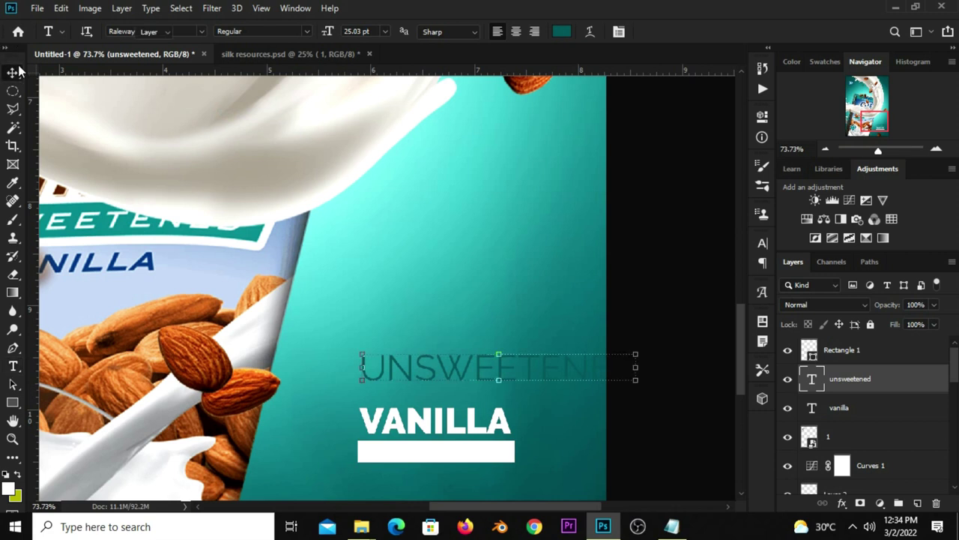
mouse_move(636, 354)
left_mouse_down()
mouse_move(537, 386)
mouse_move(512, 464)
left_mouse_up()
key("Return")
mouse_move(867, 382)
left_mouse_down()
mouse_move(856, 343)
mouse_move(844, 345)
left_mouse_up()
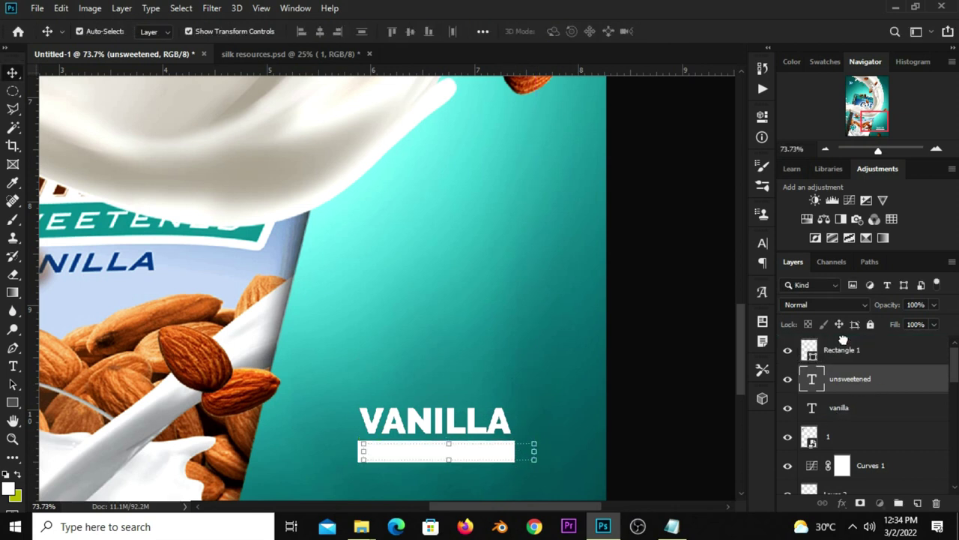
left_click_drag(534, 453, 473, 456)
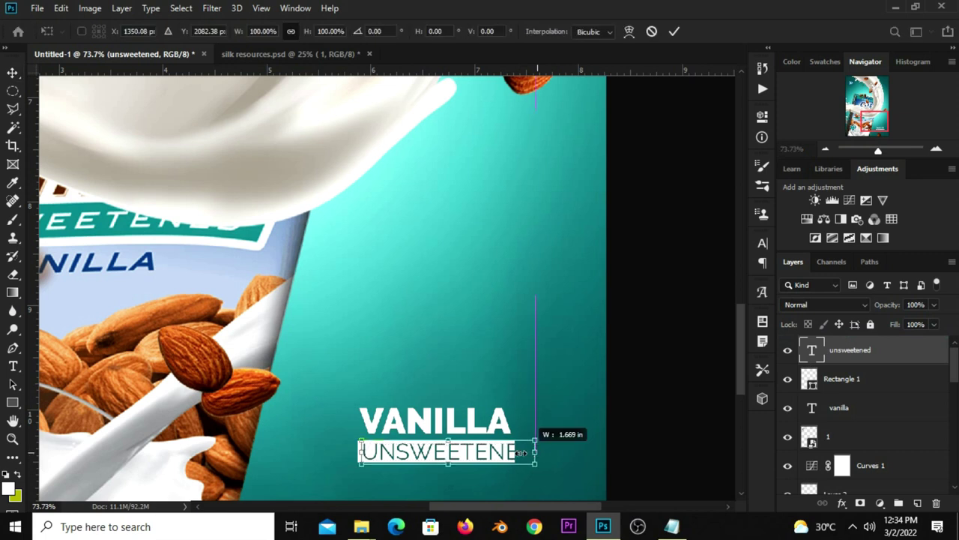
left_click_drag(473, 456, 476, 461)
key("Return")
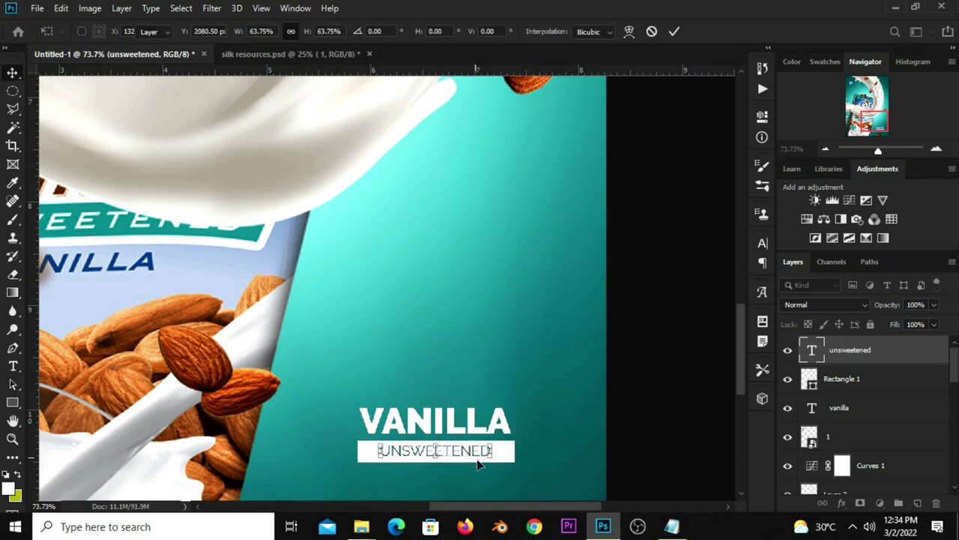
left_click(619, 449)
Centre UNSWEETENED vertically and horizontally on Rectangle 1
left_click(465, 453)
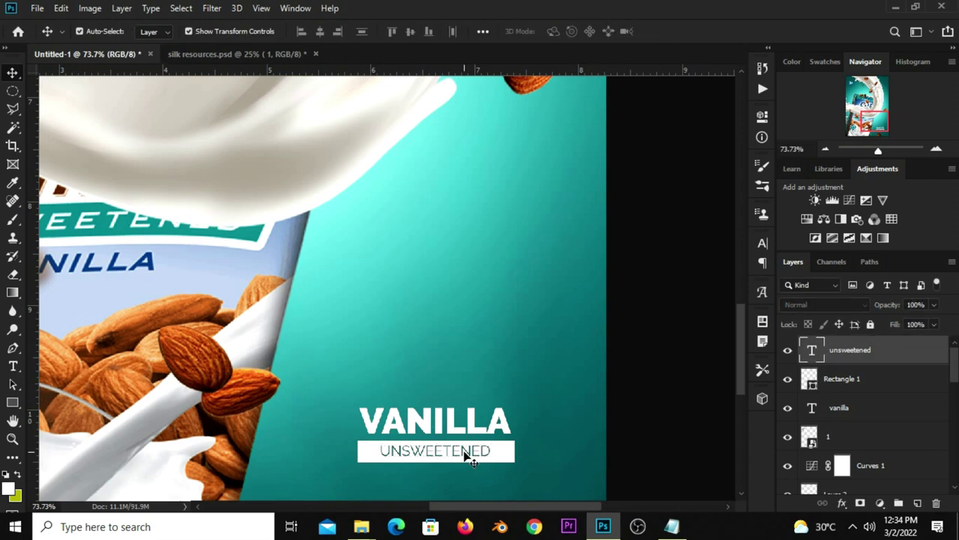
left_click(849, 381, "ctrl")
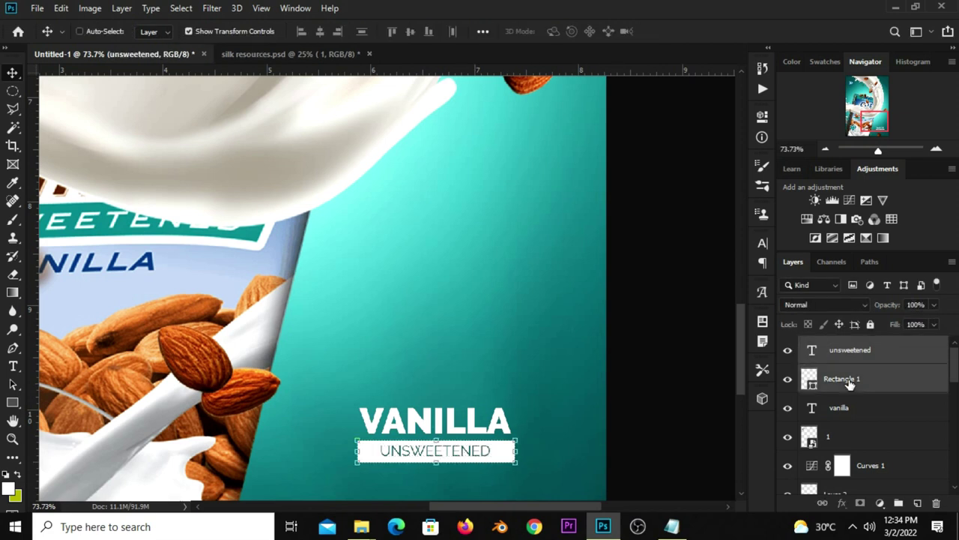
left_click(483, 31)
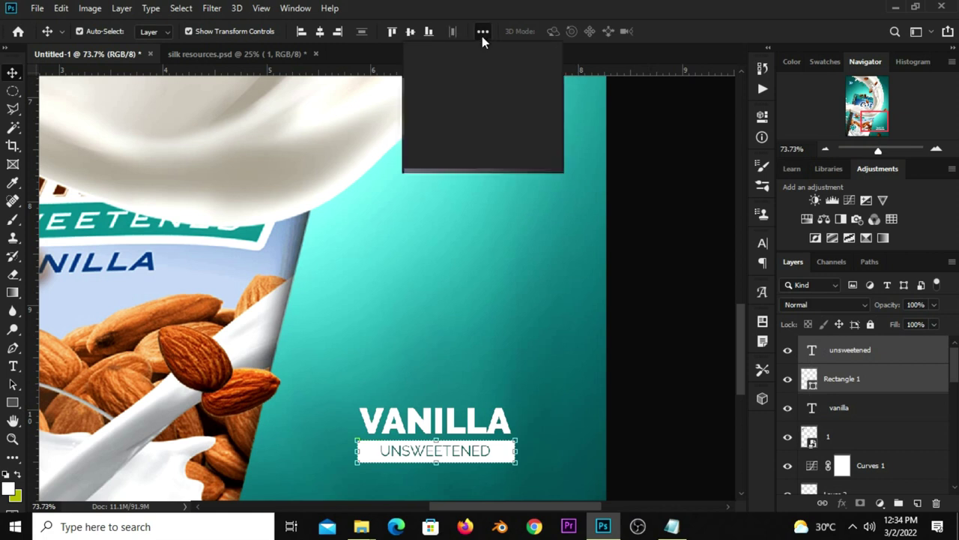
left_click(524, 71)
left_click(443, 69)
left_click(645, 388)
Select the unsweetened, Rectangle 1 and vanilla layers together
left_click(840, 408)
left_click(857, 379)
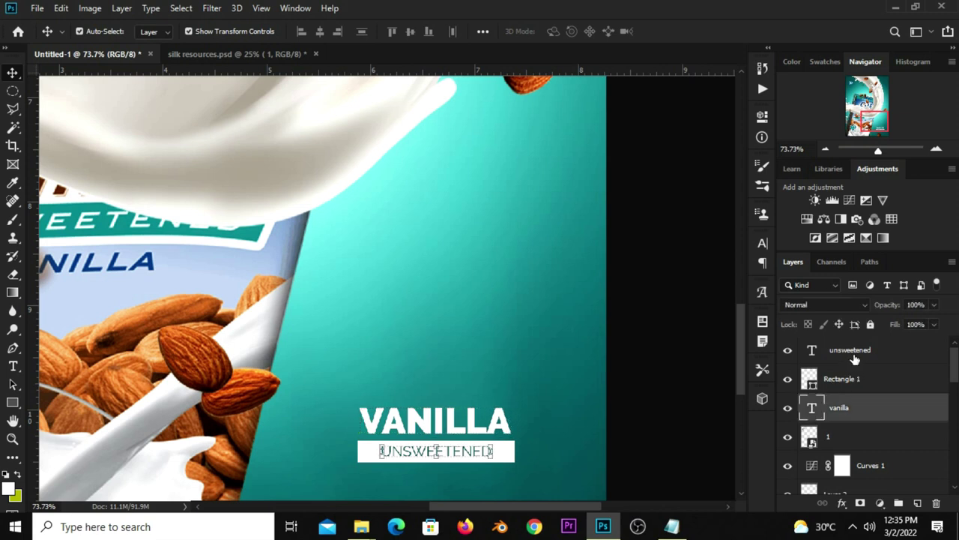
left_click(860, 352)
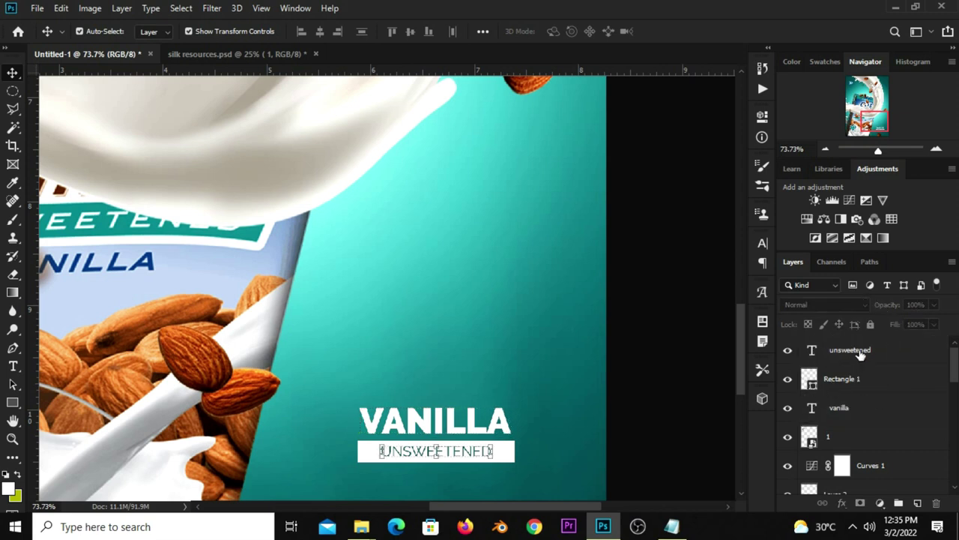
left_click(861, 353)
left_click(864, 415, "shift")
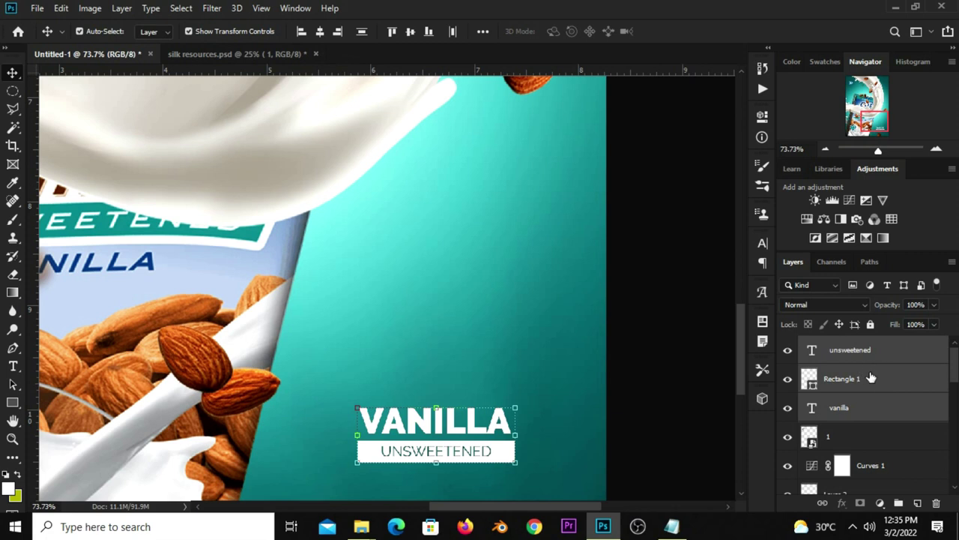
Group the three label layers as Group 1 and scale it to about 93%
key("ctrl+g")
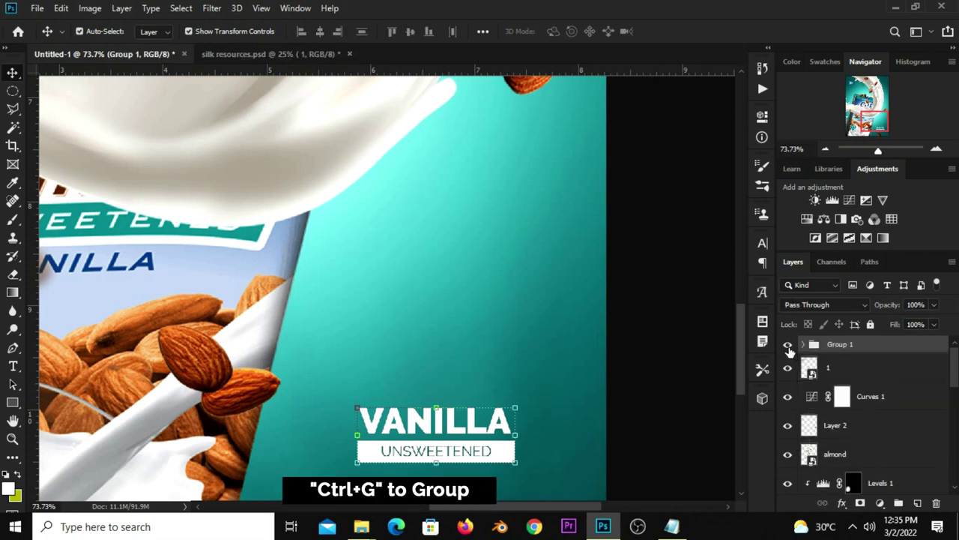
key("ctrl+t")
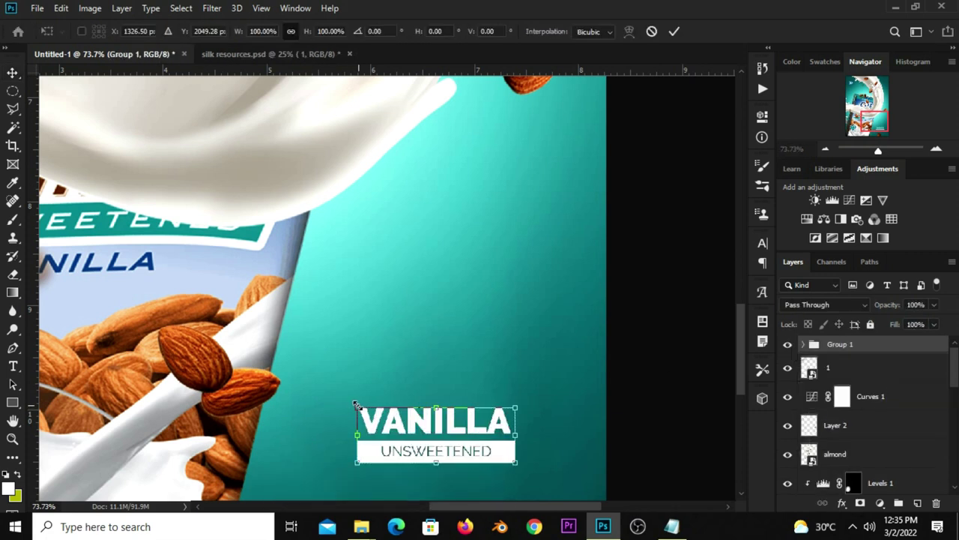
left_click_drag(356, 405, 367, 412)
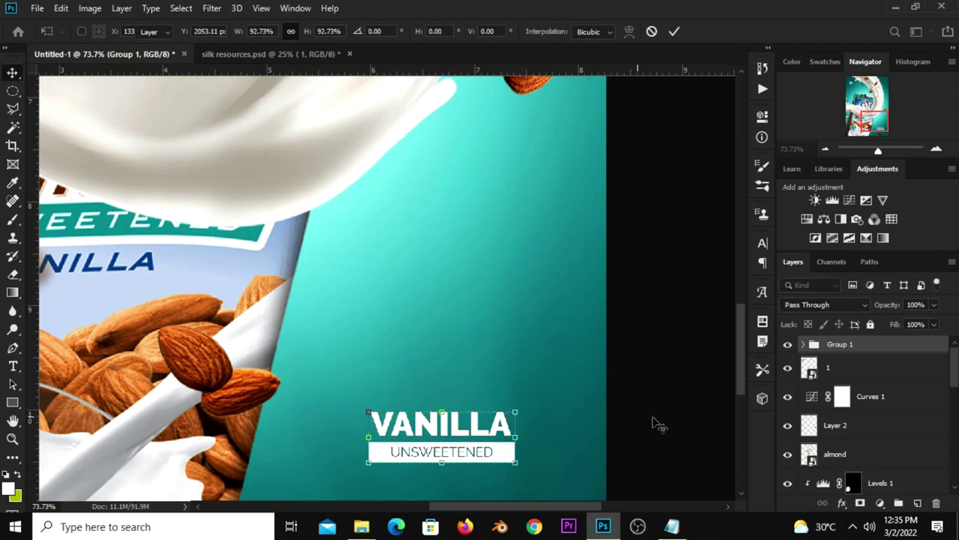
key("Return")
Zoom to the whole poster and nudge the label group slightly lower
key("ctrl+0")
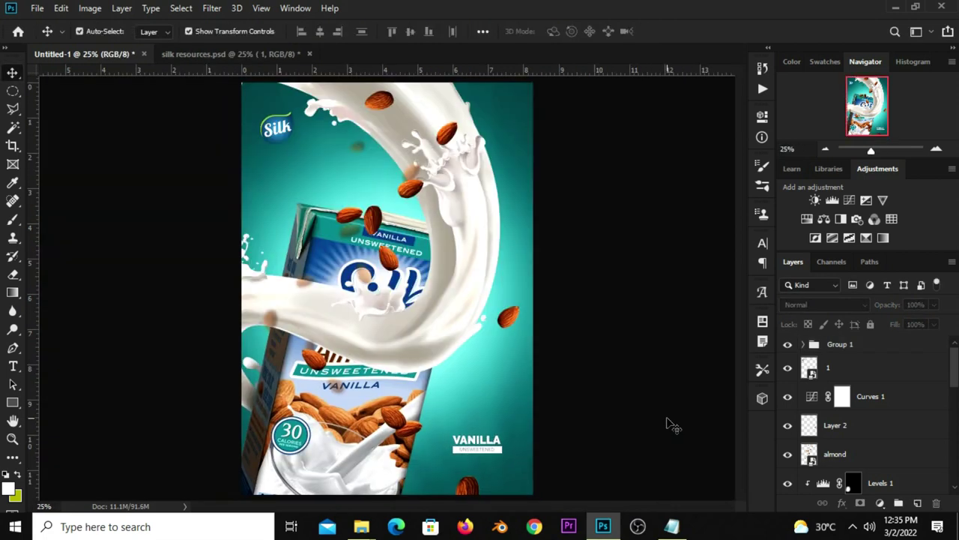
left_click(850, 343)
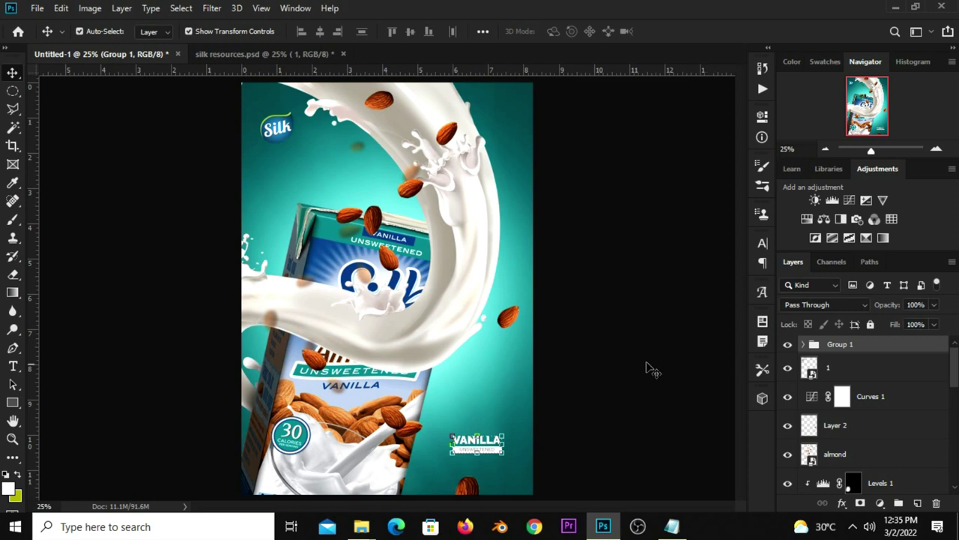
key("shift+Down")
key("shift+Down")
key("shift+Down")
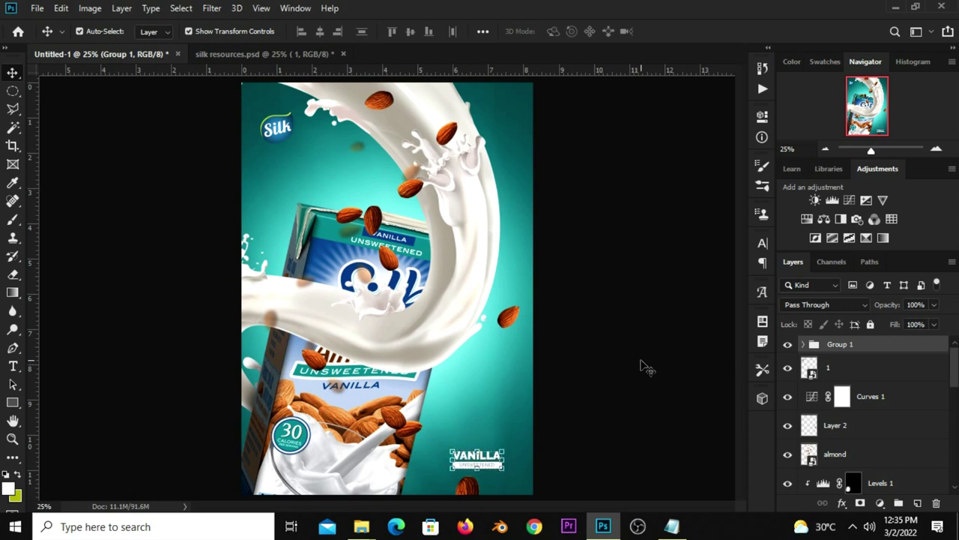
left_click(641, 366)
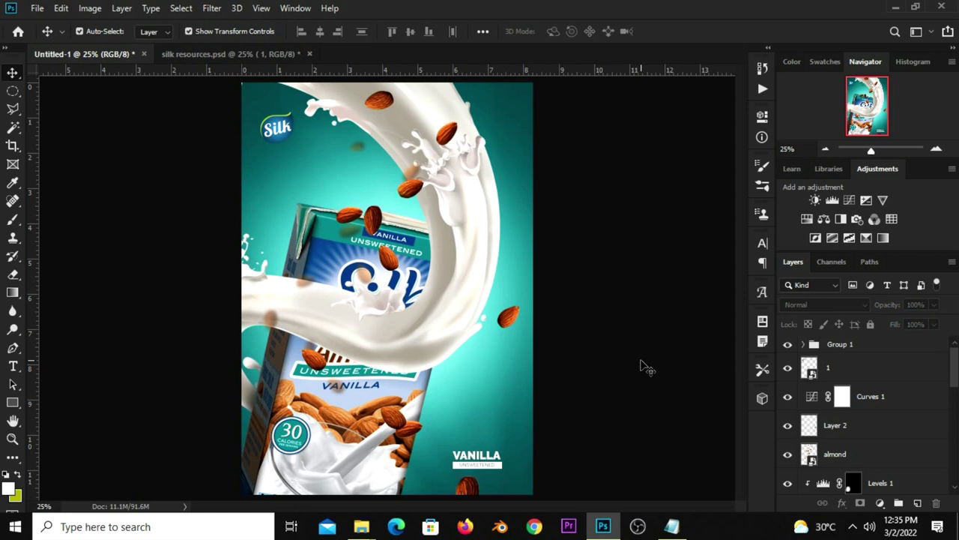
Uncover the large almond in silk resources.psd and drop Layer 2 copy into the poster
left_click(213, 53)
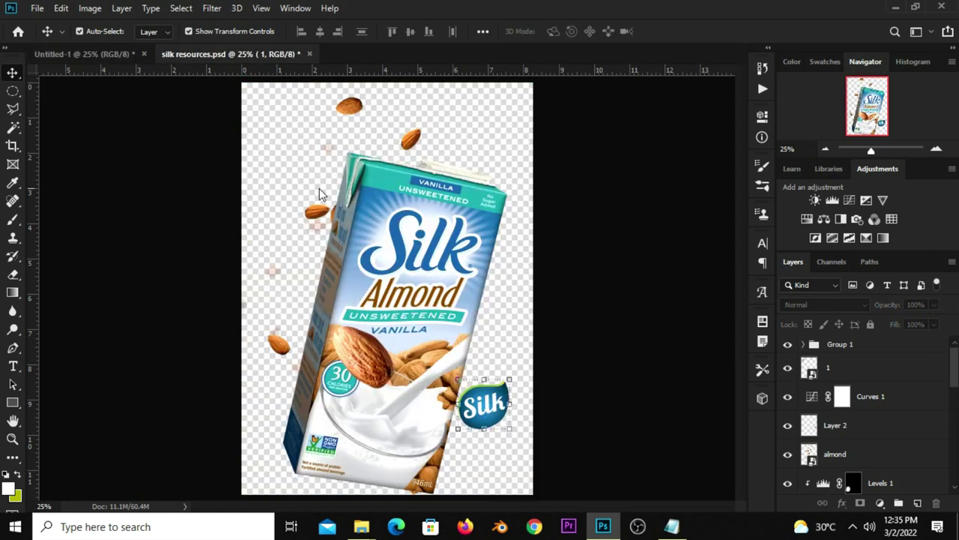
left_click_drag(416, 262, 476, 183)
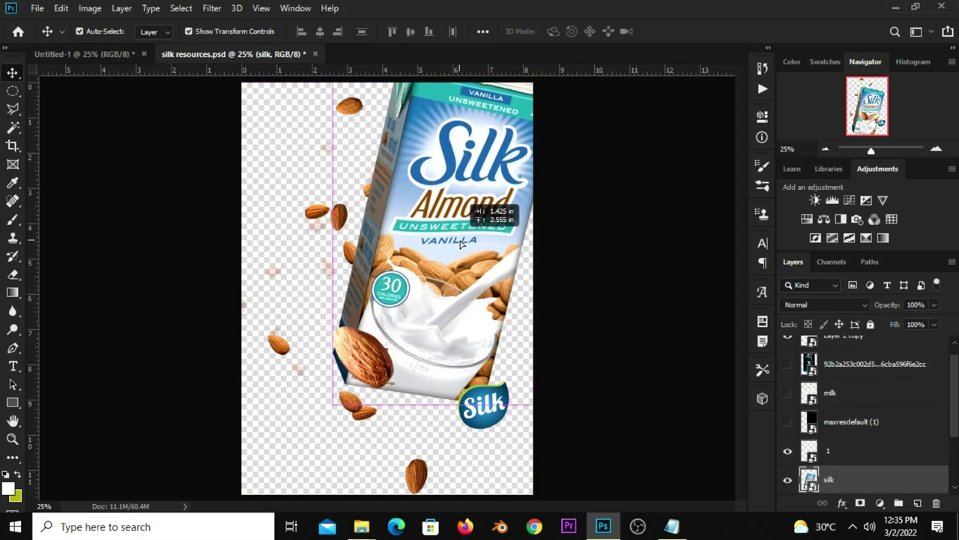
left_click_drag(379, 360, 385, 333)
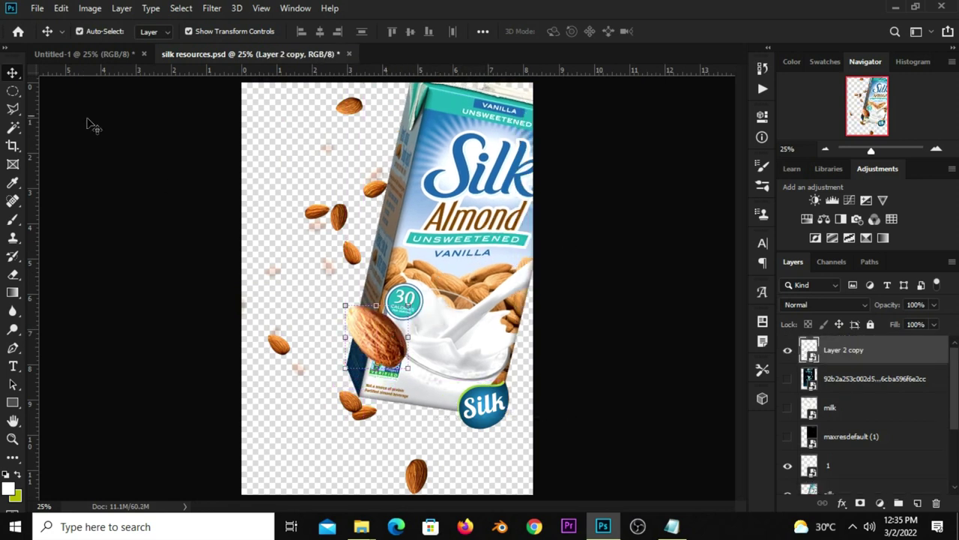
left_click(92, 53)
left_click(418, 260)
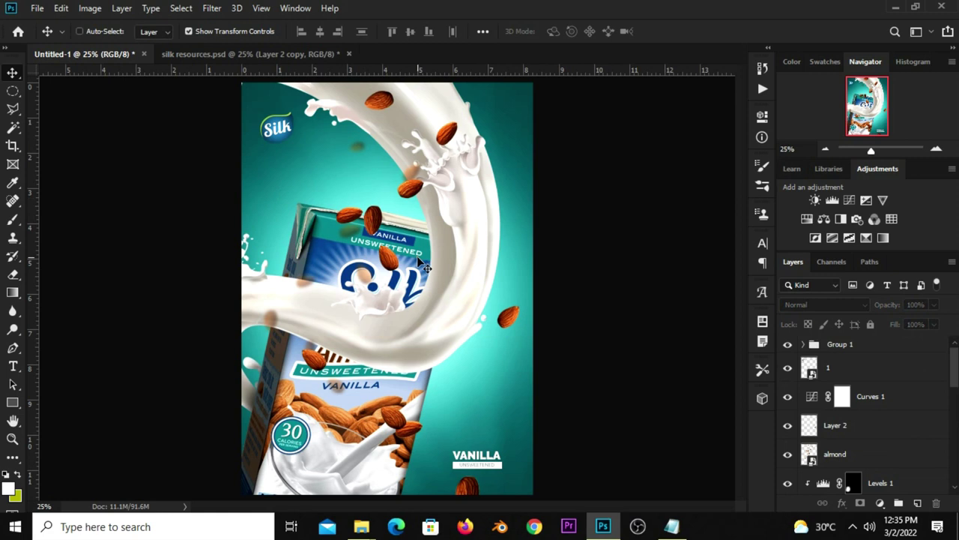
left_click_drag(421, 264, 424, 268)
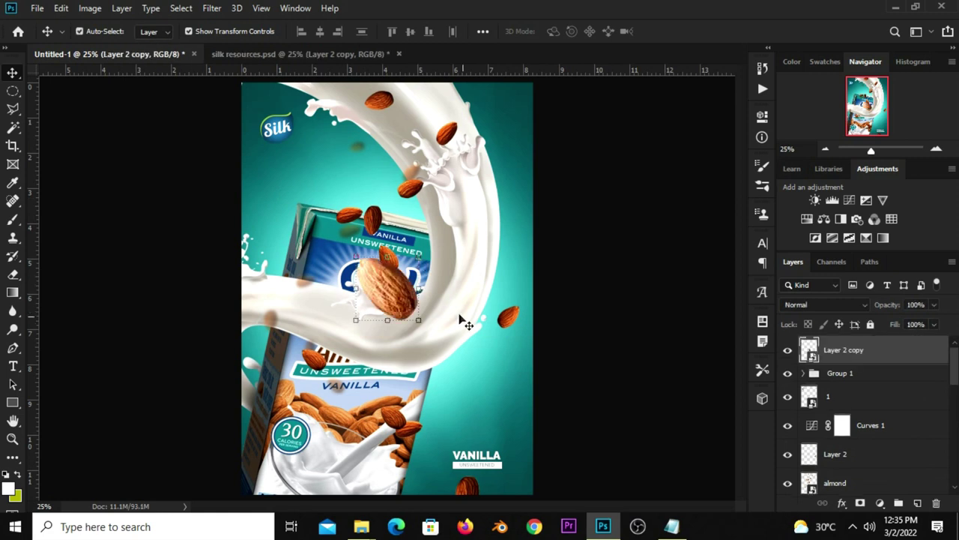
Make the almond a smart object, shrink it to about 76% and stand it upright in the swirl
scroll(428, 315, "up", 3)
right_click(834, 352)
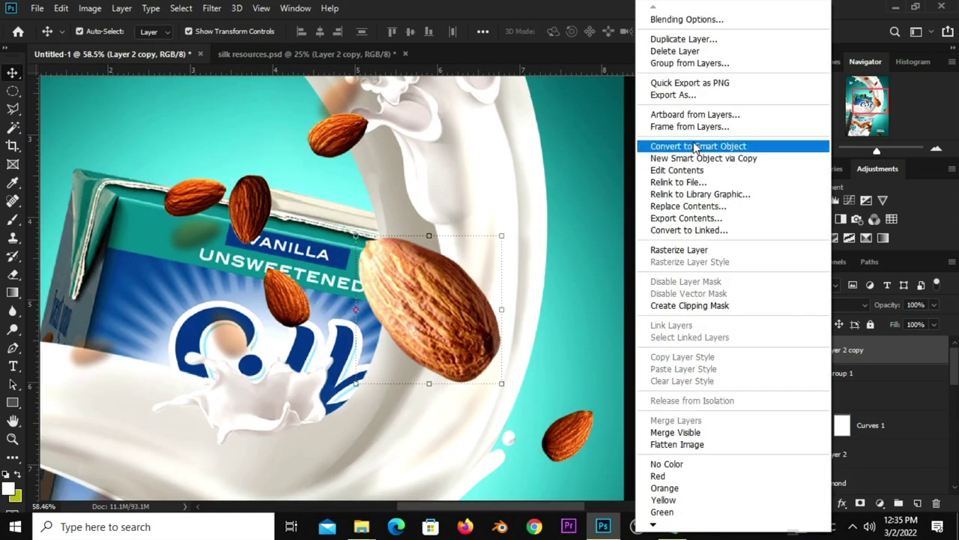
left_click(701, 144)
mouse_move(507, 241)
left_mouse_down()
mouse_move(497, 252)
mouse_move(517, 319)
left_mouse_up()
mouse_move(422, 331)
left_mouse_down()
mouse_move(482, 264)
mouse_move(423, 343)
mouse_move(425, 378)
left_mouse_up()
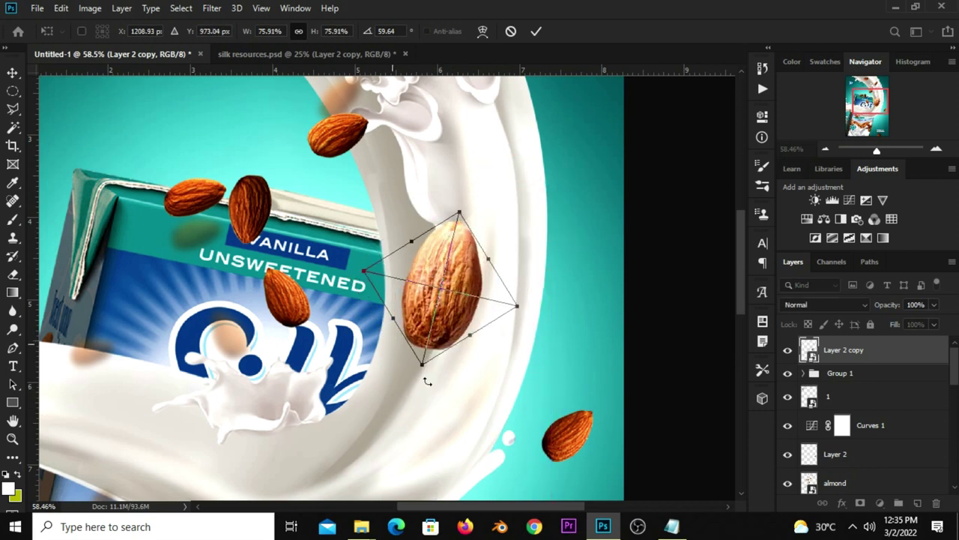
left_click_drag(518, 289, 503, 318)
left_click_drag(454, 277, 443, 296)
key("Return")
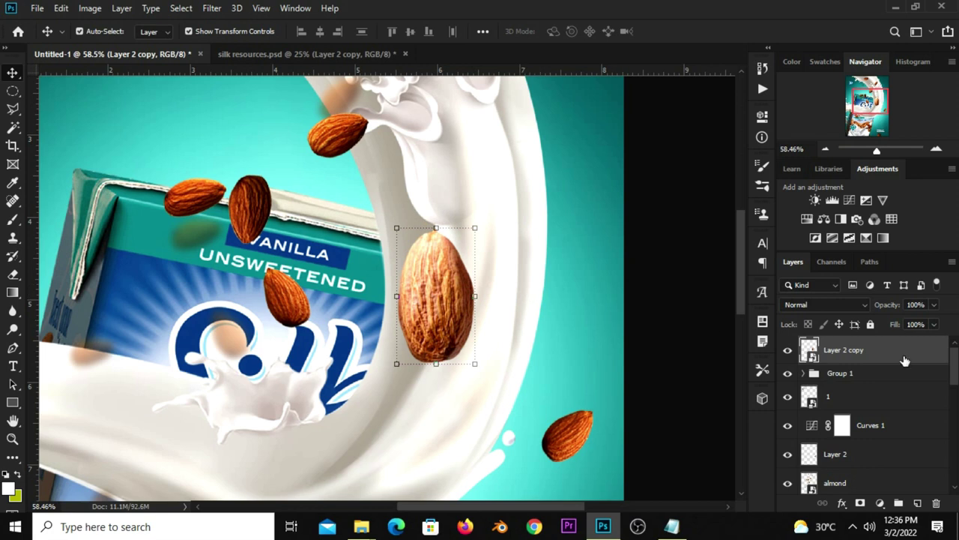
Fade the almond layer to 20% opacity and add a layer mask
left_click(934, 305)
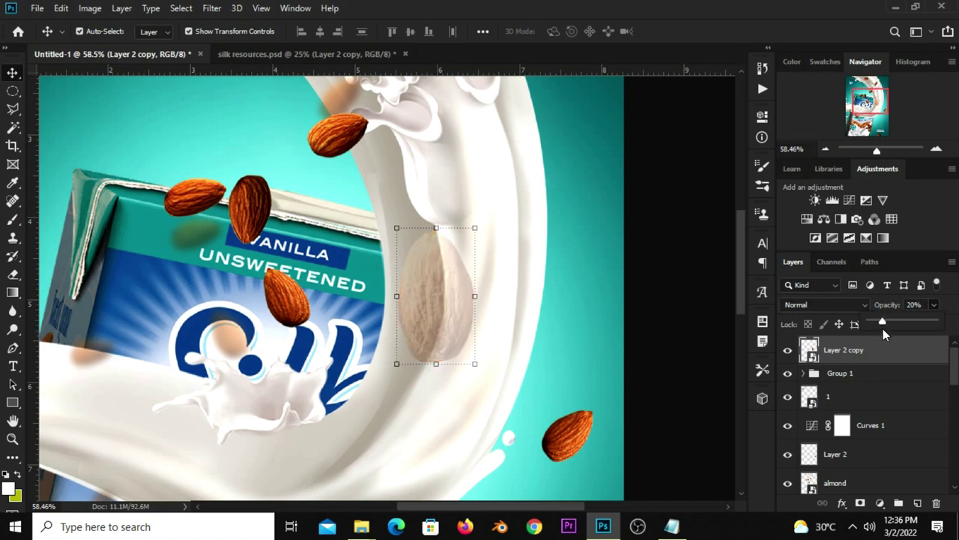
left_click(842, 361)
left_click(787, 350)
left_click(859, 503)
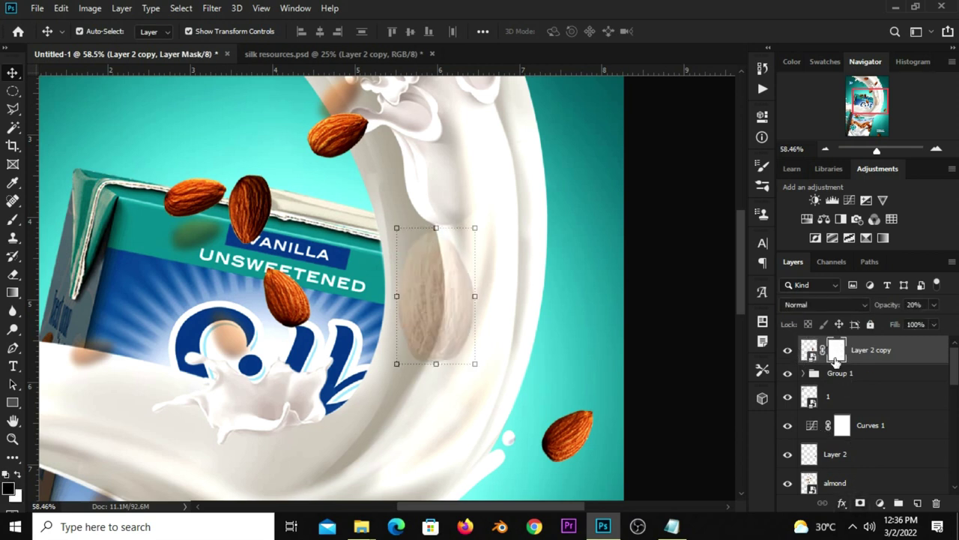
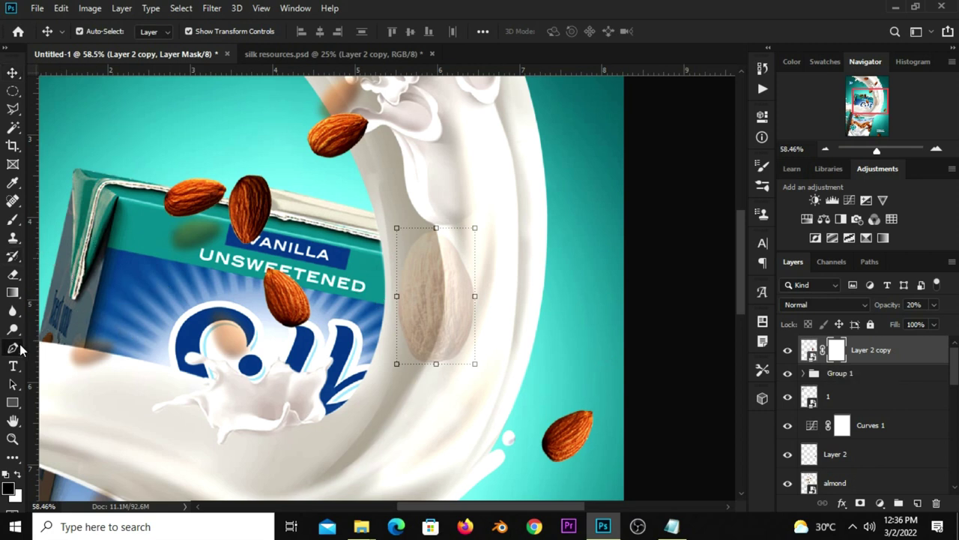
Draw a curved pen path along the faint almond's right edge where it overlaps the milk stream
left_click_drag(12, 347, 38, 344)
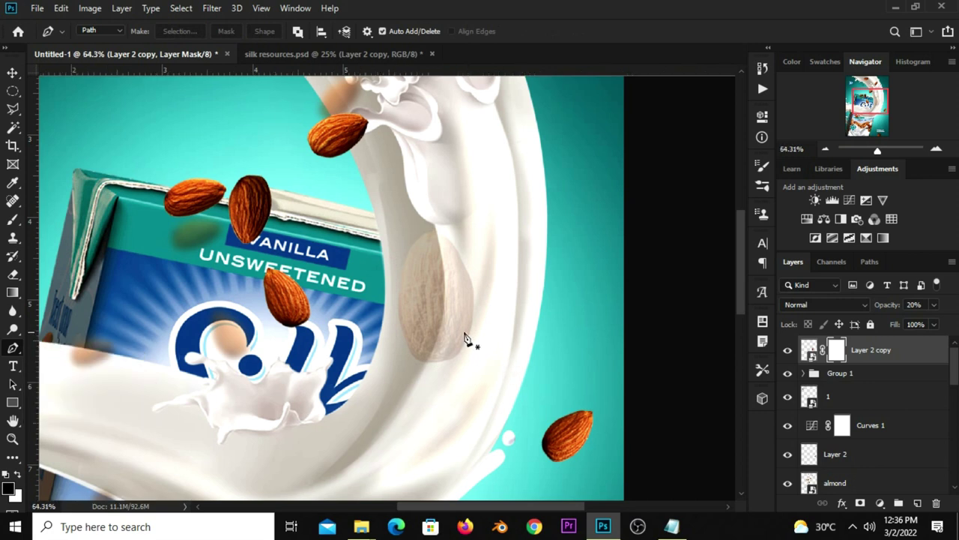
scroll(468, 341, "up", 2)
scroll(468, 341, "up", 2)
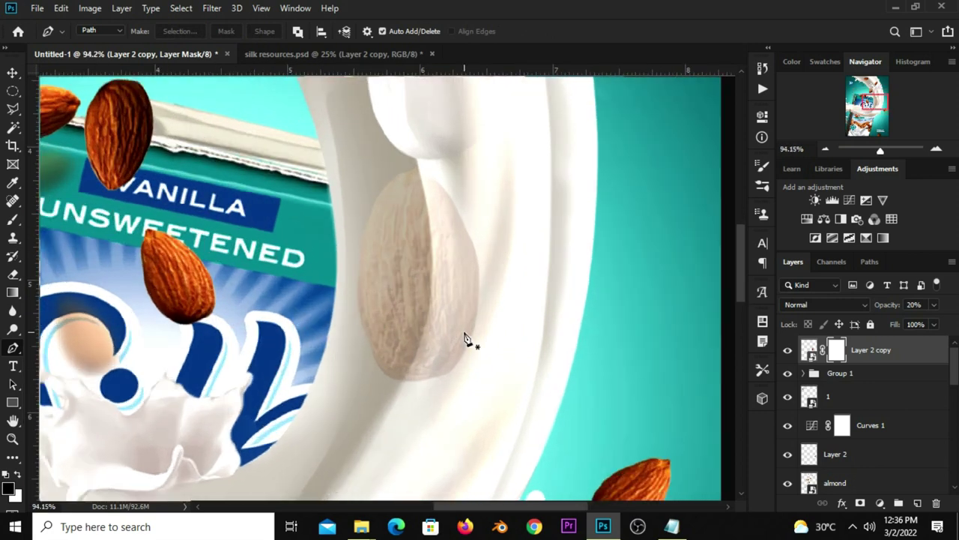
left_click(418, 168)
left_click_drag(405, 379, 354, 465)
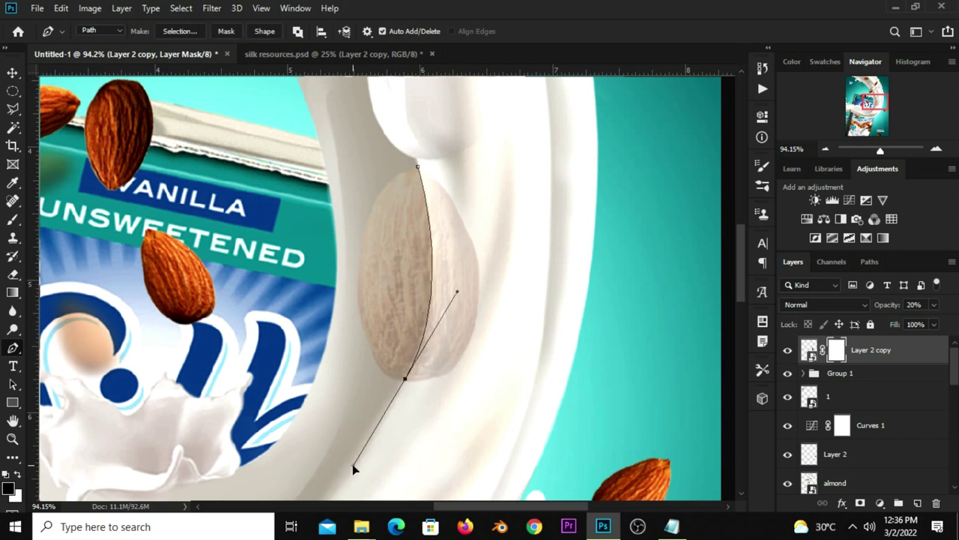
left_click(443, 404)
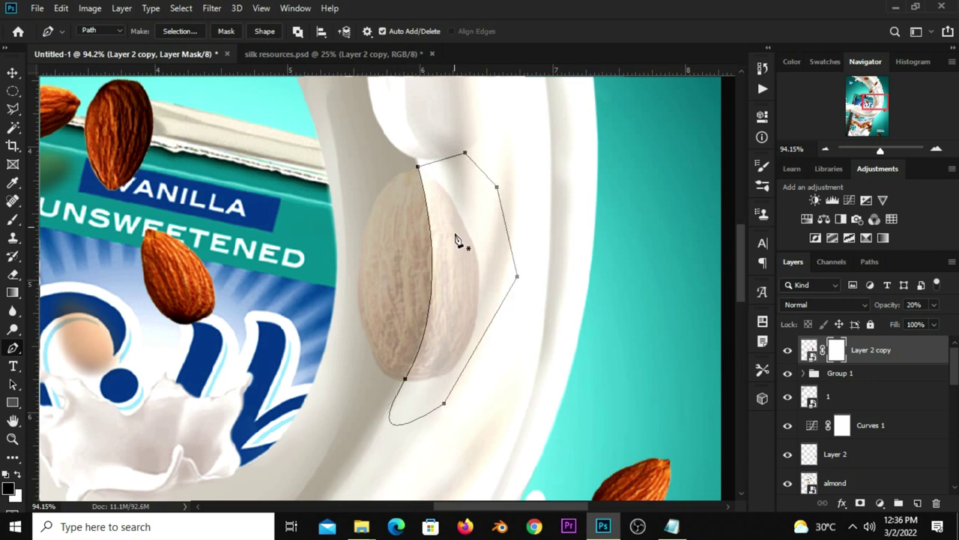
right_click(456, 237)
Convert the almond outline path into a selection
left_click(512, 255)
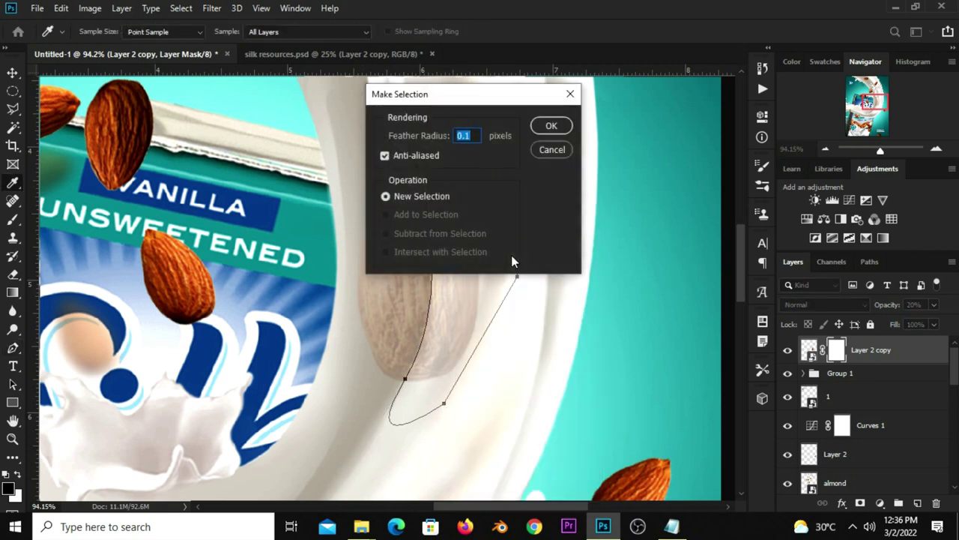
left_click(562, 129)
right_click(471, 228)
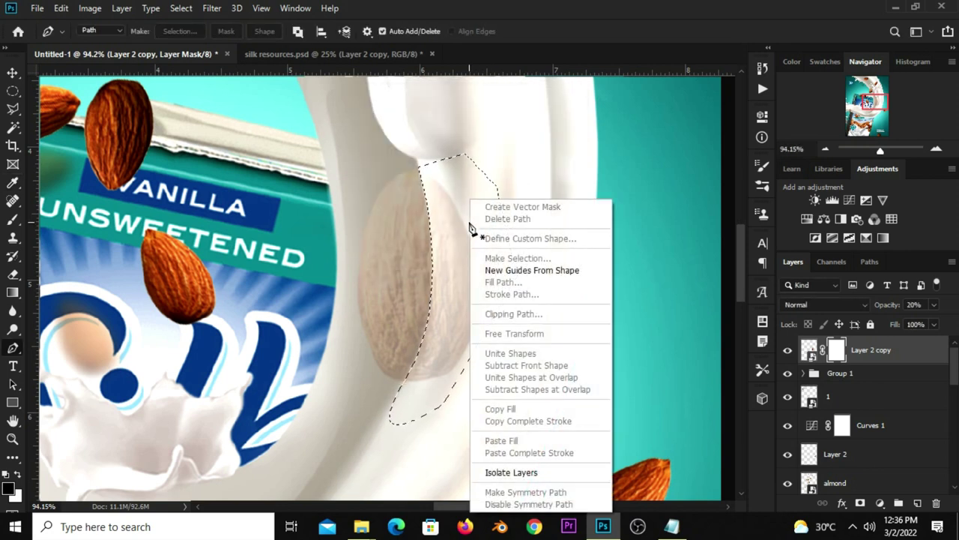
left_click(442, 322)
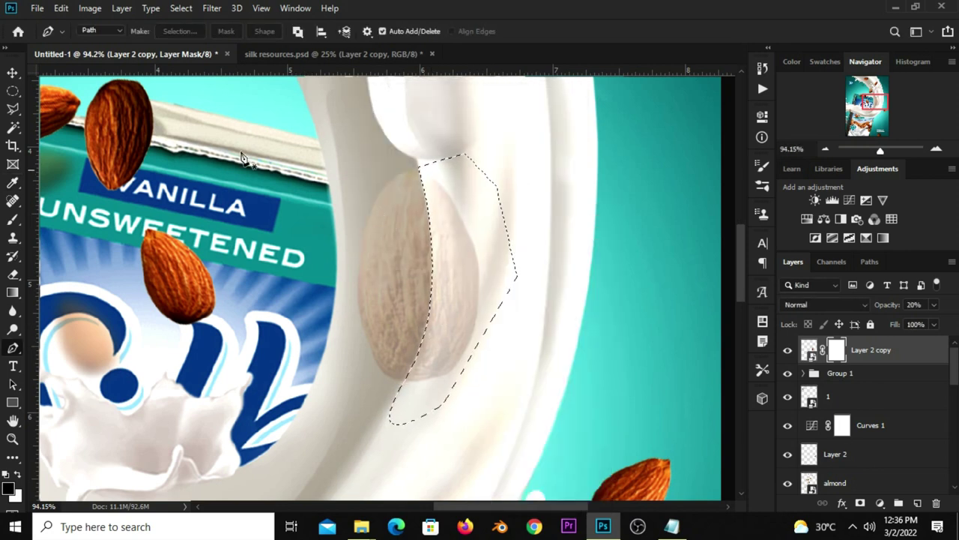
Fill the selection on the almond's mask with the foreground colour, then deselect
left_click(13, 90)
right_click(447, 200)
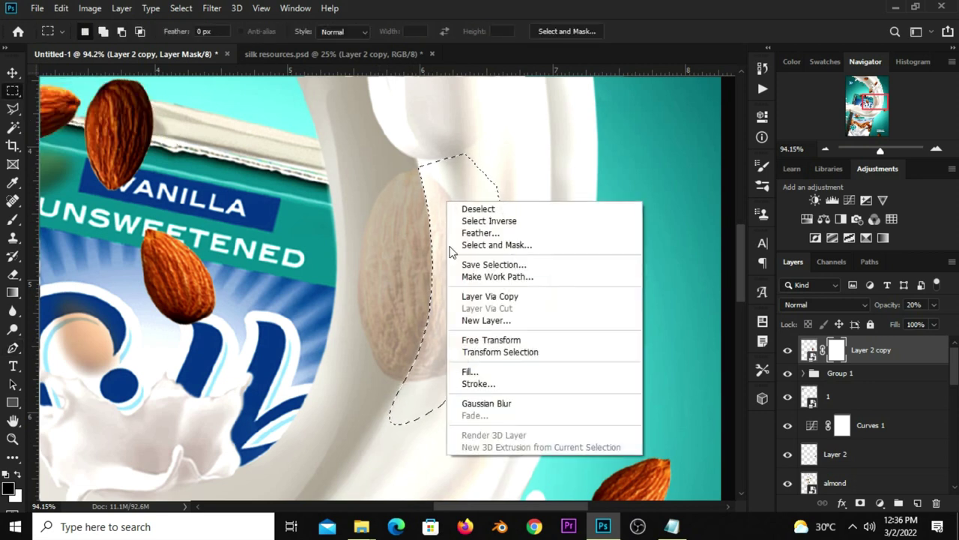
left_click(468, 371)
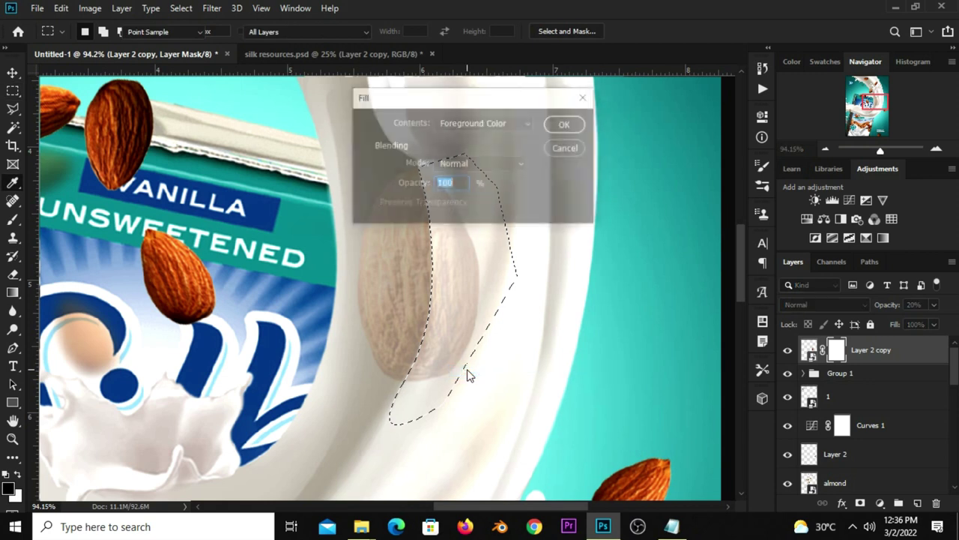
left_click(453, 124)
left_click(456, 135)
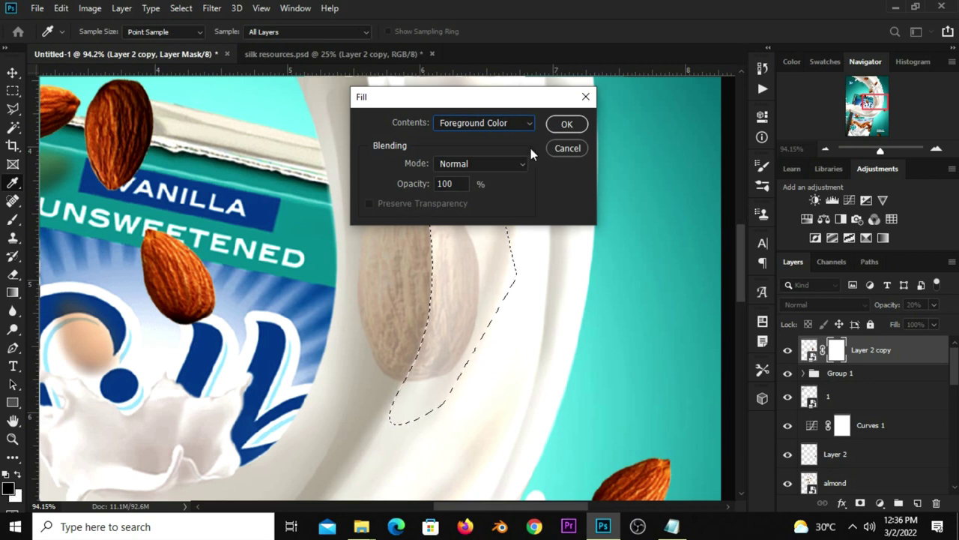
key("m")
left_click(566, 125)
key("ctrl+d")
key("ctrl+0")
Set the almond copy layer's opacity to 100%
key("v")
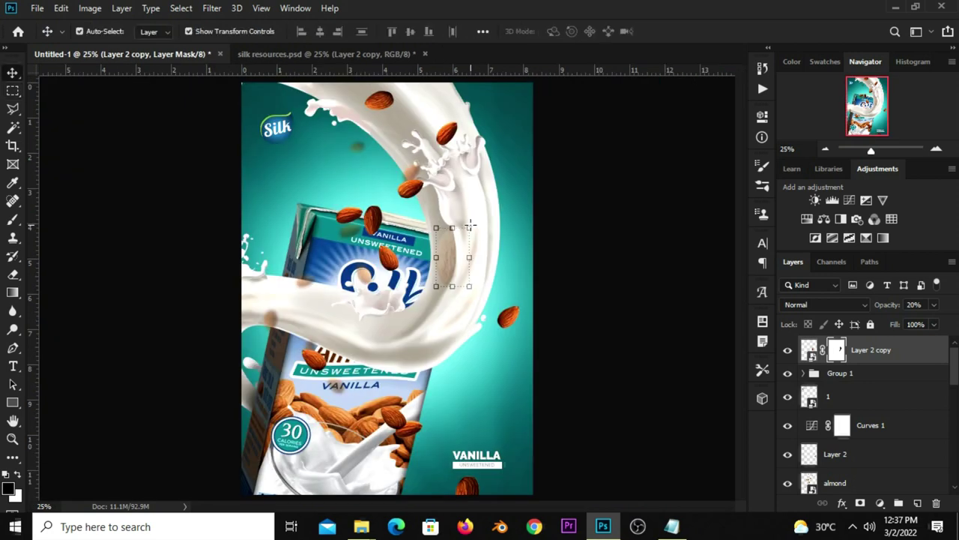
left_click(788, 351)
left_click(934, 305)
left_click_drag(916, 321, 950, 321)
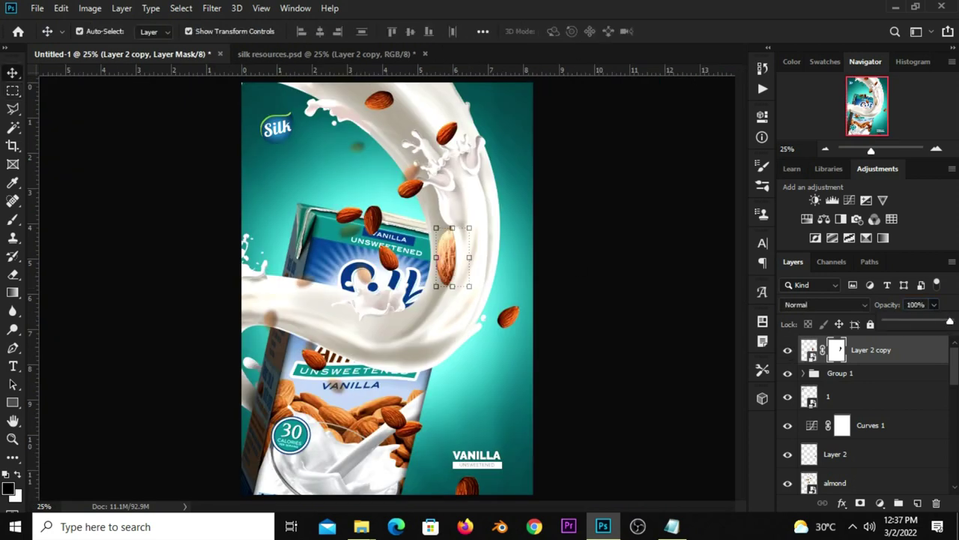
Add a Curves adjustment clipped to the almond copy and pull the curve down to darken it
left_click(679, 385)
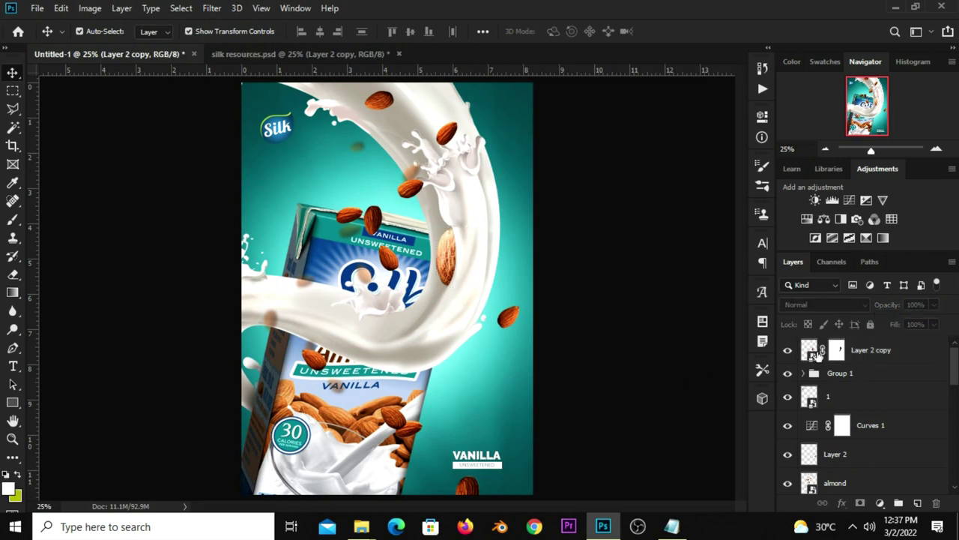
left_click(859, 348)
left_click(880, 503)
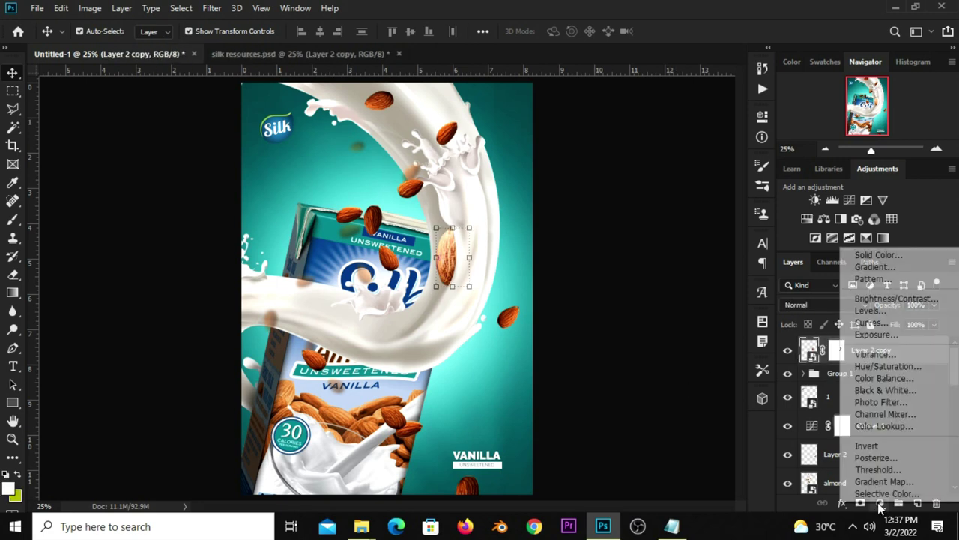
left_click(873, 323)
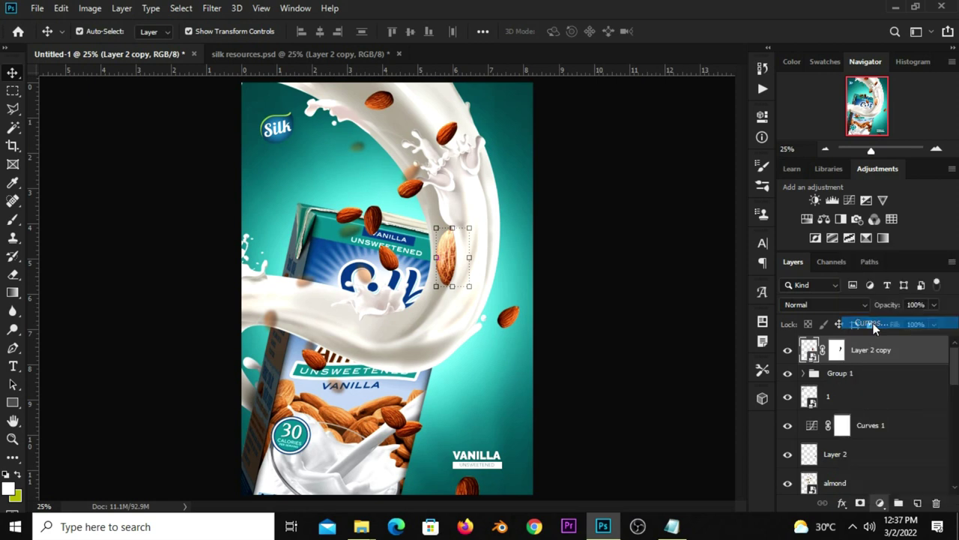
left_click(641, 351)
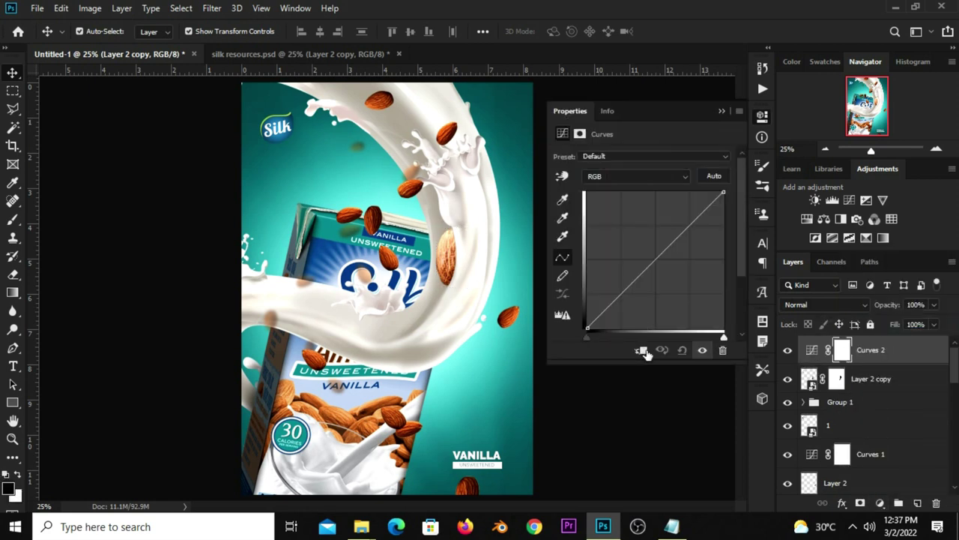
left_click(632, 297)
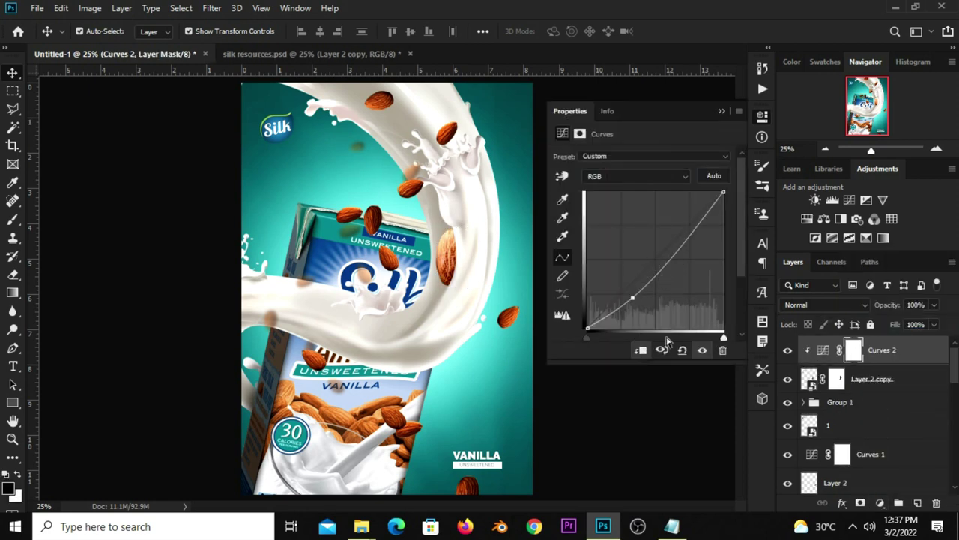
left_click(702, 351)
Set Curves 2 to 62% opacity and group the layers into Group 2
left_click(934, 304)
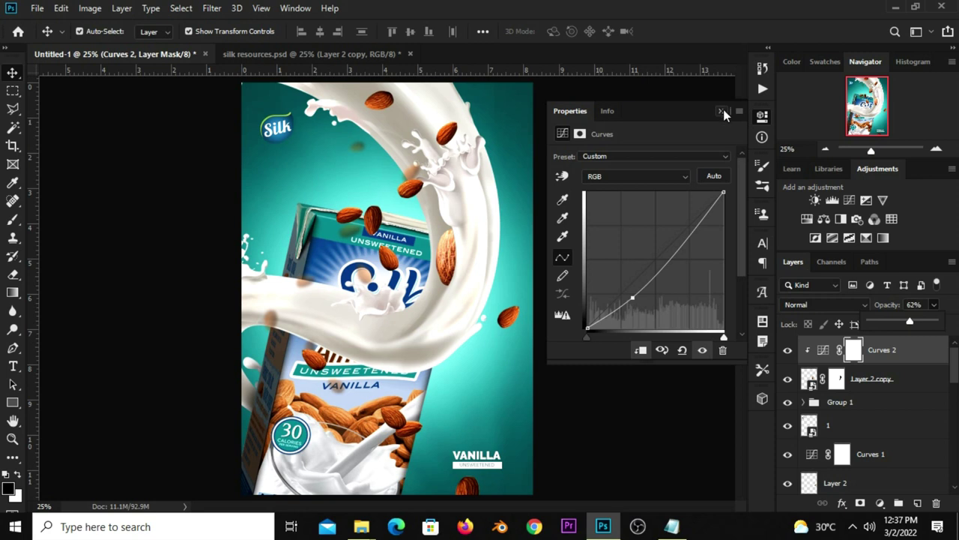
left_click(721, 111)
left_click(898, 503)
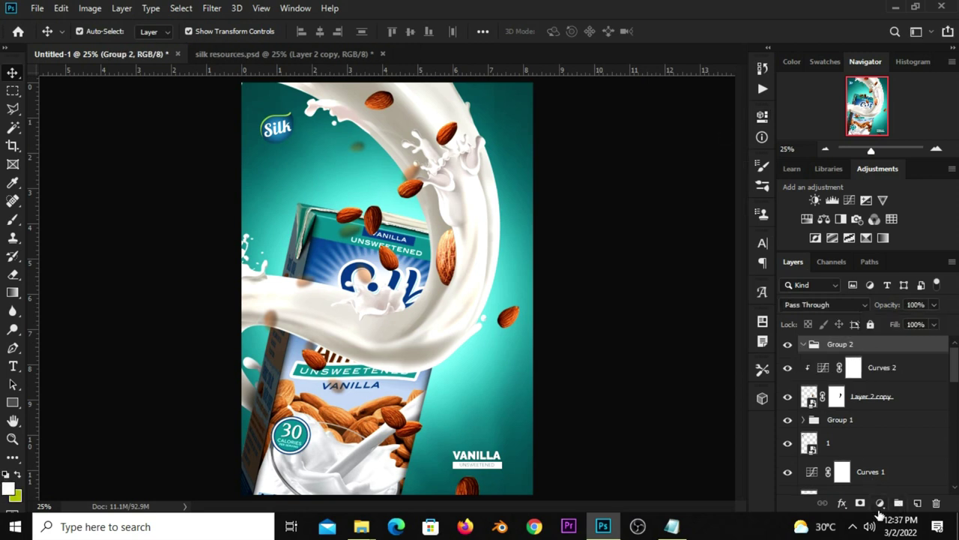
Undo the grouping, add a clipped Exposure adjustment at -2.00, and invert its mask
key("ctrl+z")
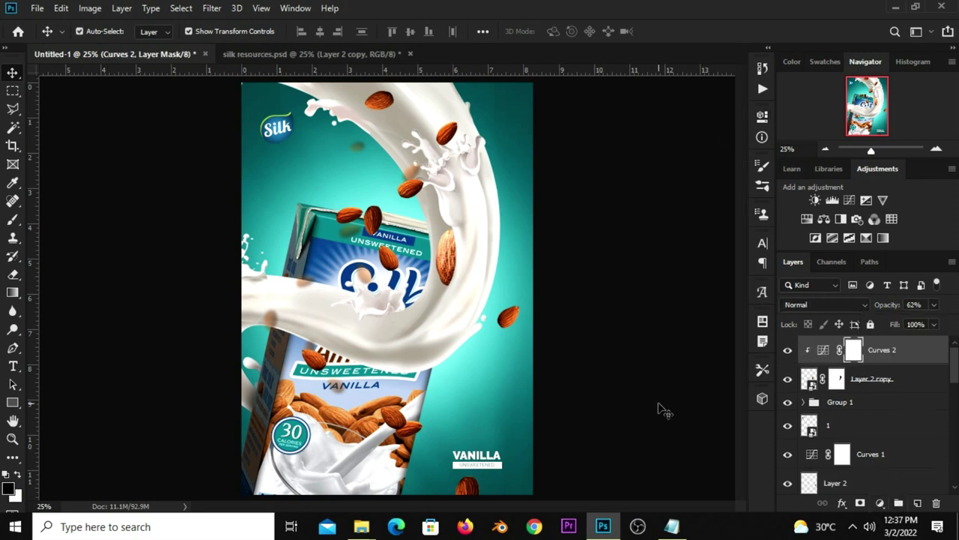
left_click(880, 503)
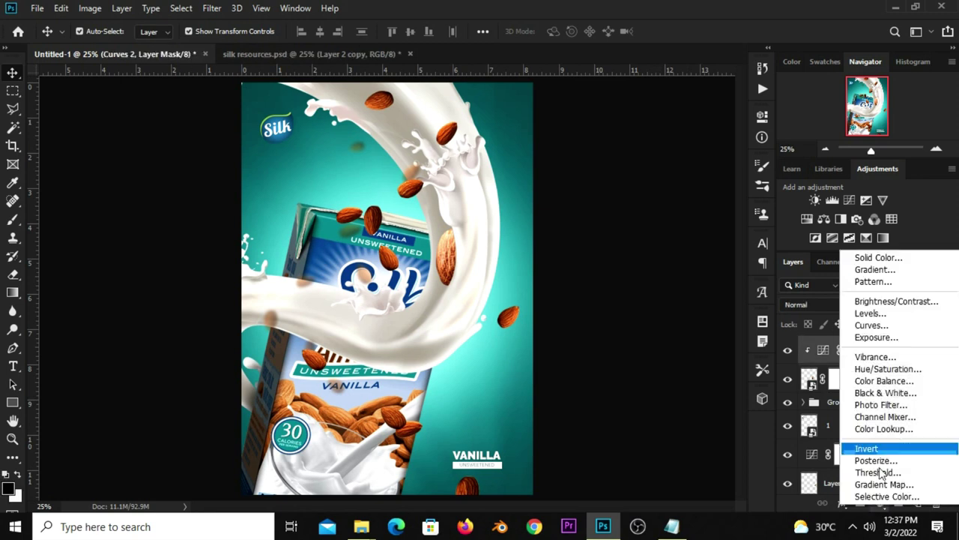
left_click(878, 337)
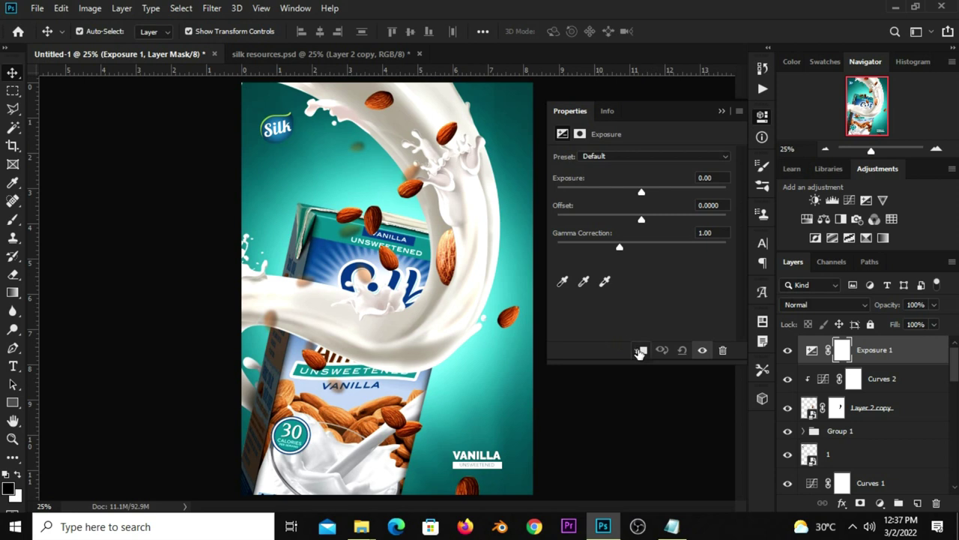
left_click(641, 351)
mouse_move(631, 193)
left_mouse_down()
mouse_move(598, 199)
mouse_move(607, 204)
left_mouse_up()
left_click(721, 111)
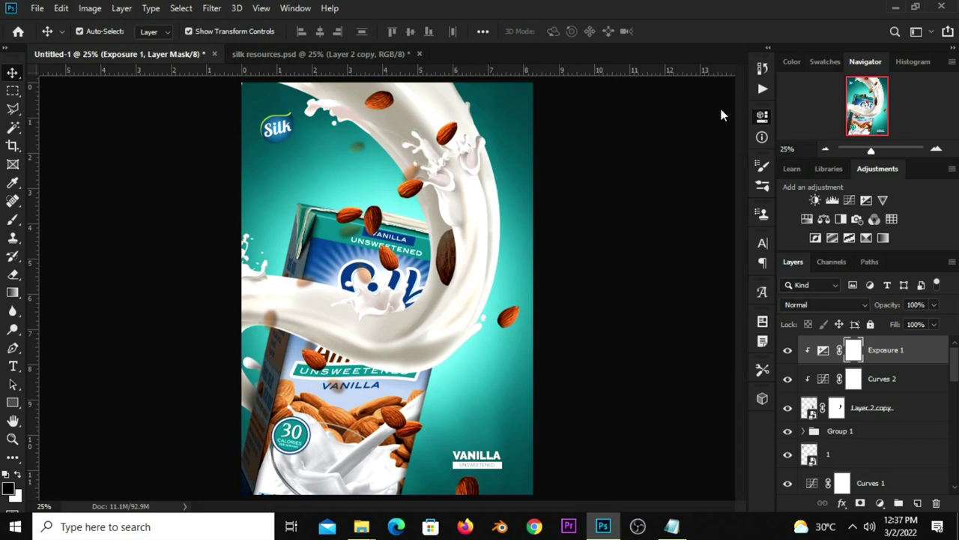
left_click(787, 351)
key("ctrl+i")
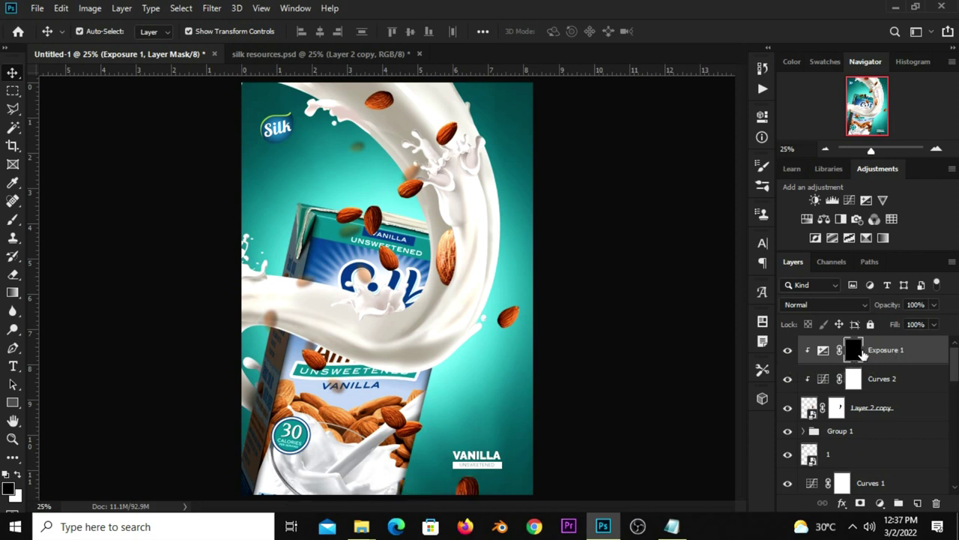
Paint white on the Exposure mask with a 58% soft brush along the almond's edge
left_click(12, 219)
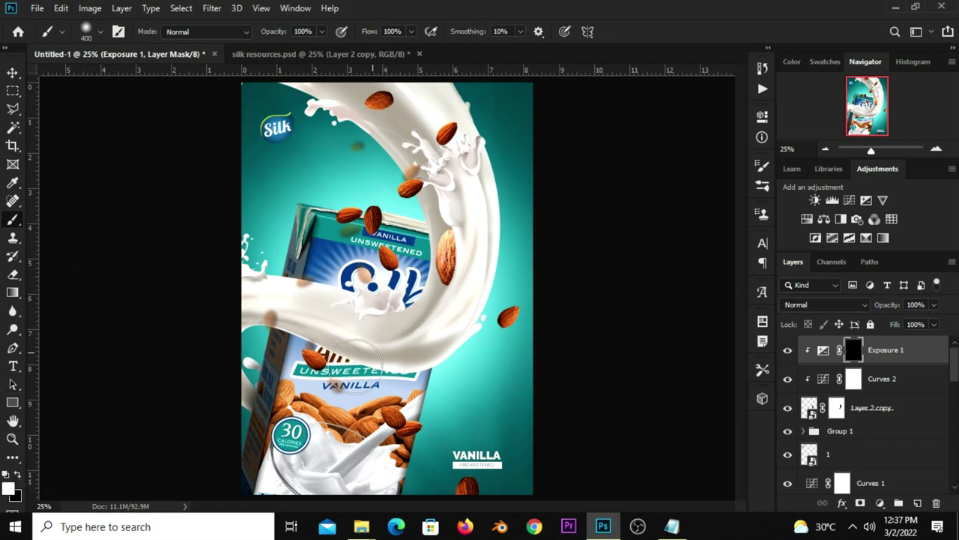
left_click(320, 32)
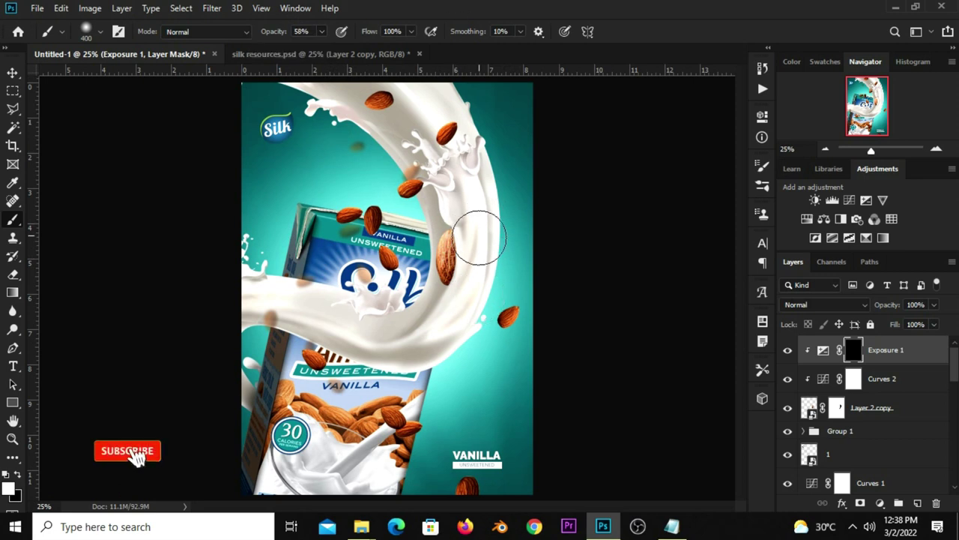
left_click_drag(12, 72, 39, 75)
left_click(39, 75)
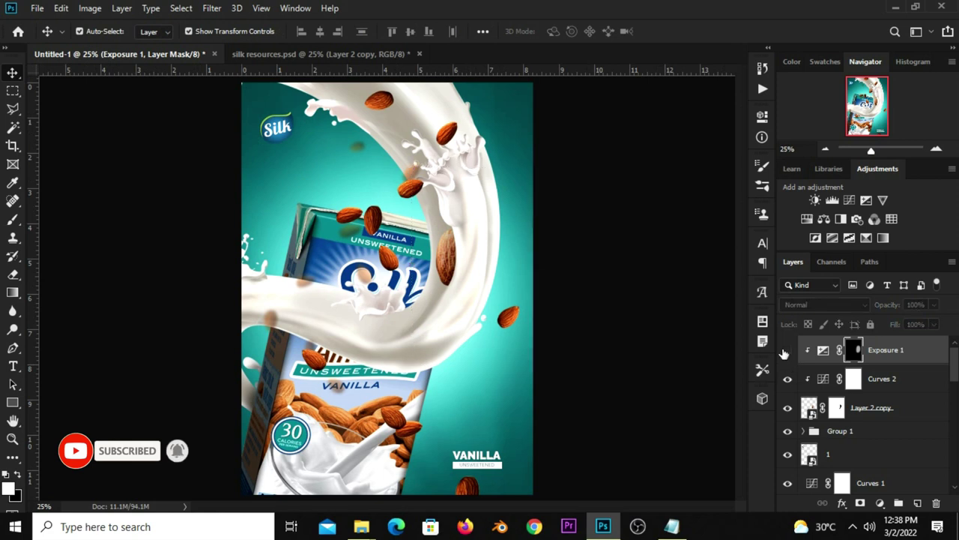
left_click(622, 308)
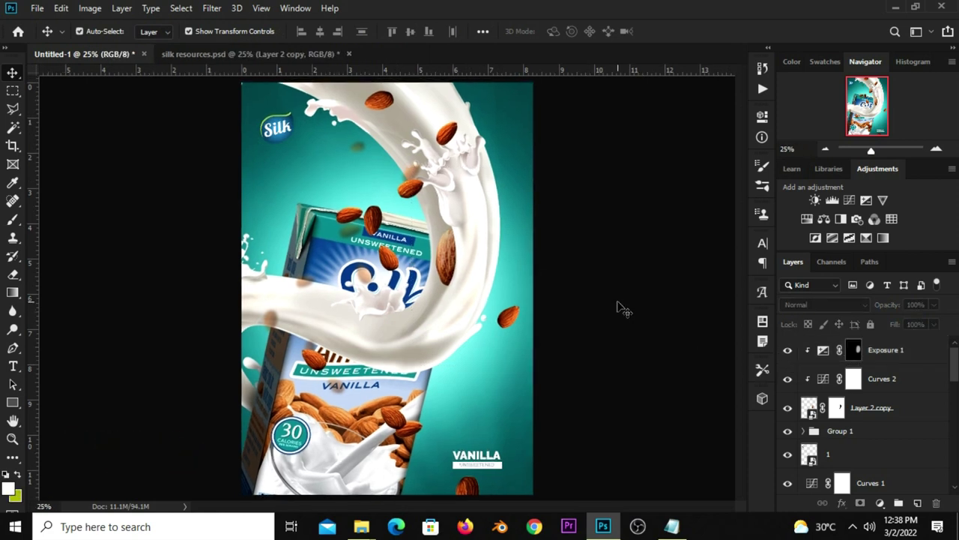
Add a Levels adjustment clipped to the silk carton layer
left_click(327, 255)
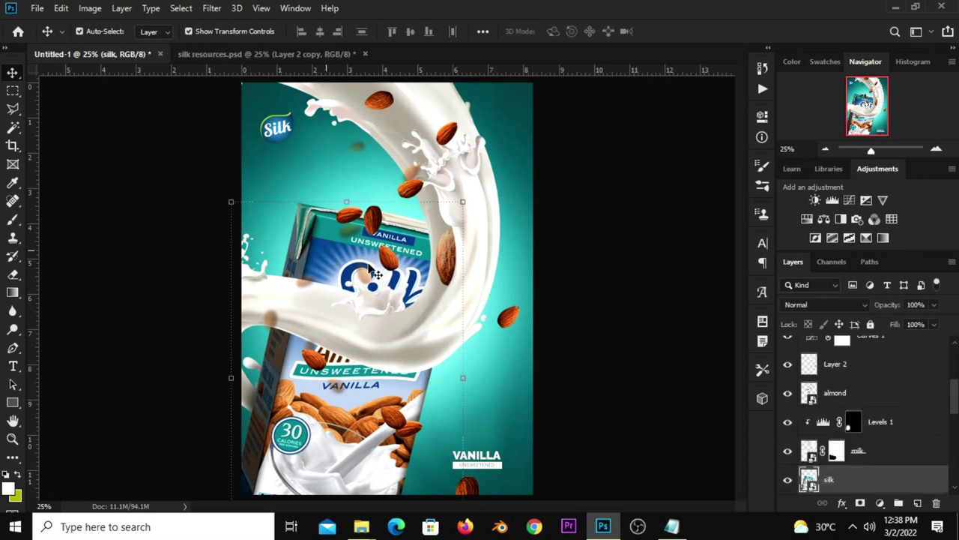
left_click(786, 481)
scroll(869, 464, "down", 1)
left_click(879, 502)
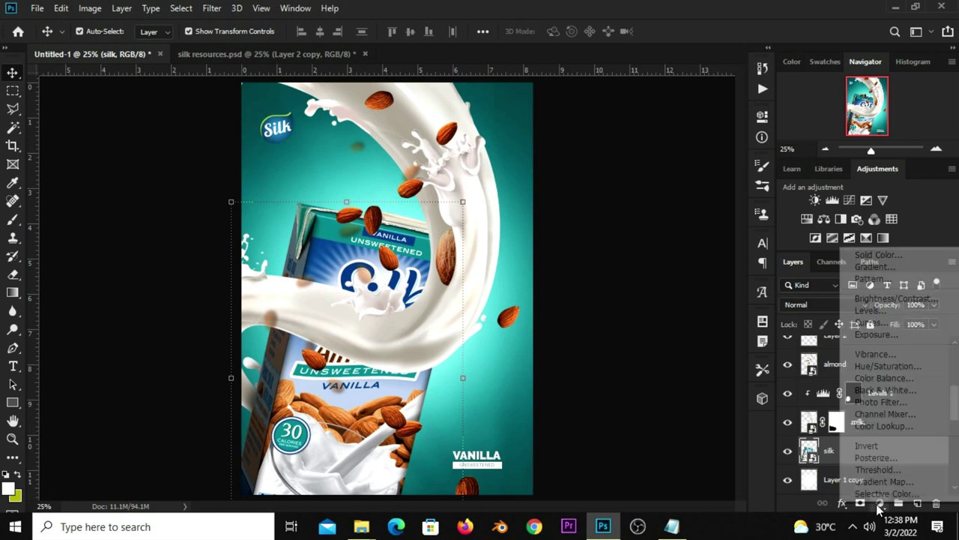
left_click(877, 310)
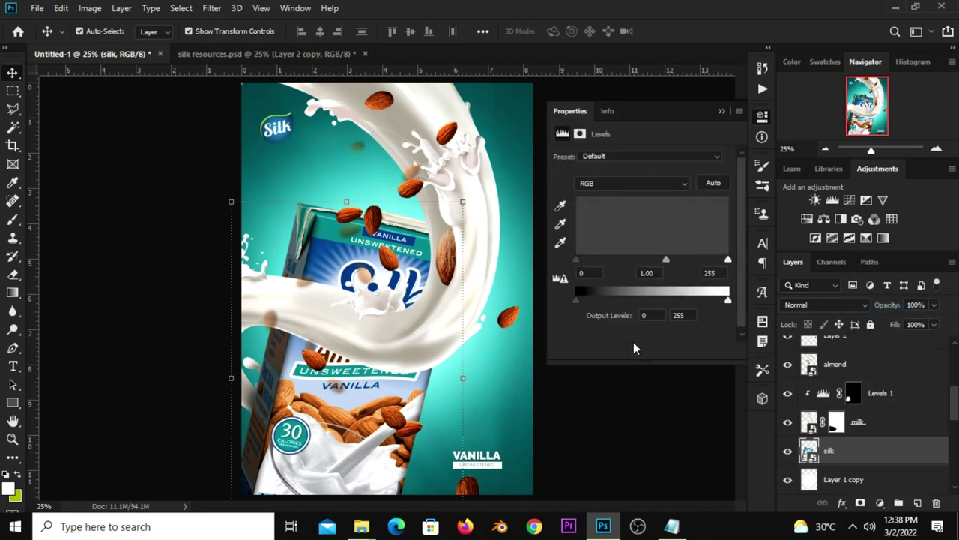
left_click(640, 350)
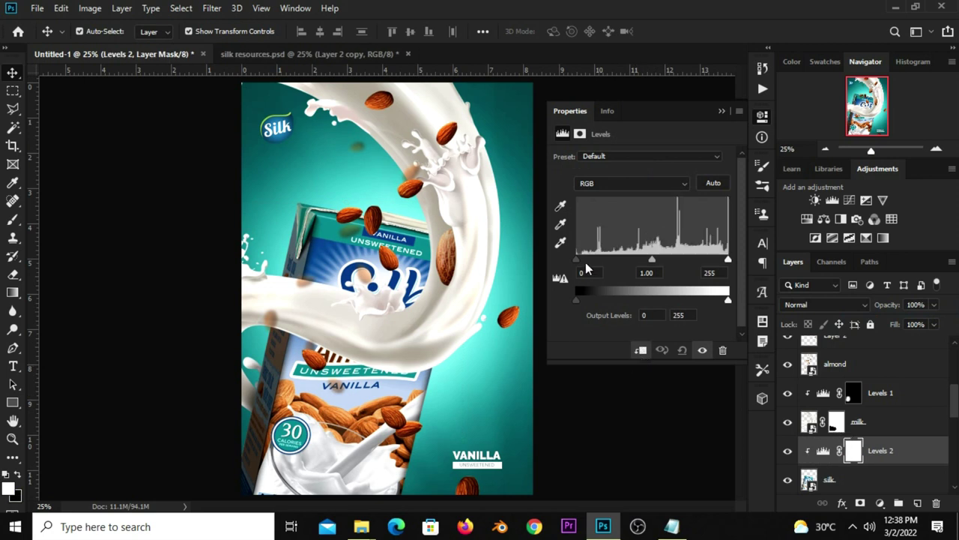
Set Levels 2 input black to 87 and output white to 103, then invert its mask
left_click_drag(727, 301, 691, 301)
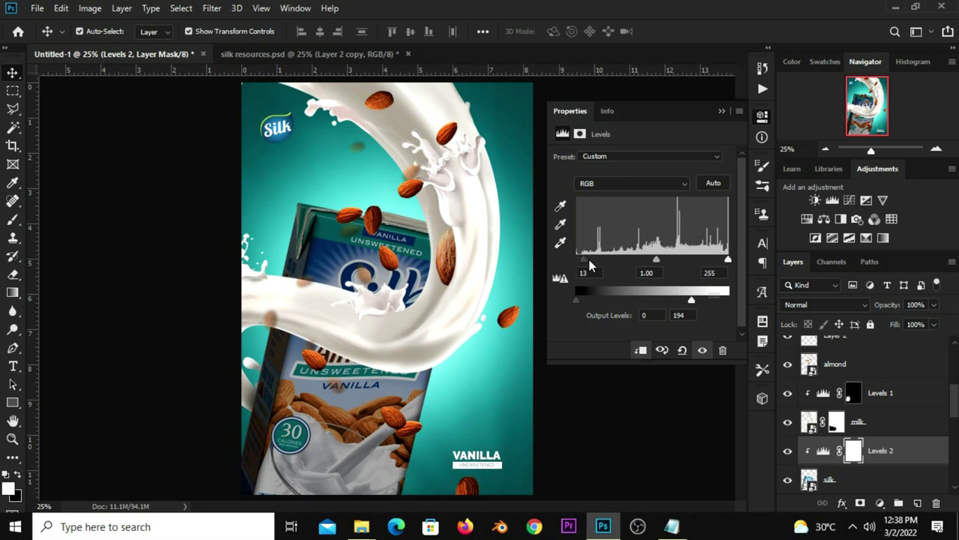
left_click_drag(589, 265, 627, 270)
left_click_drag(690, 300, 636, 303)
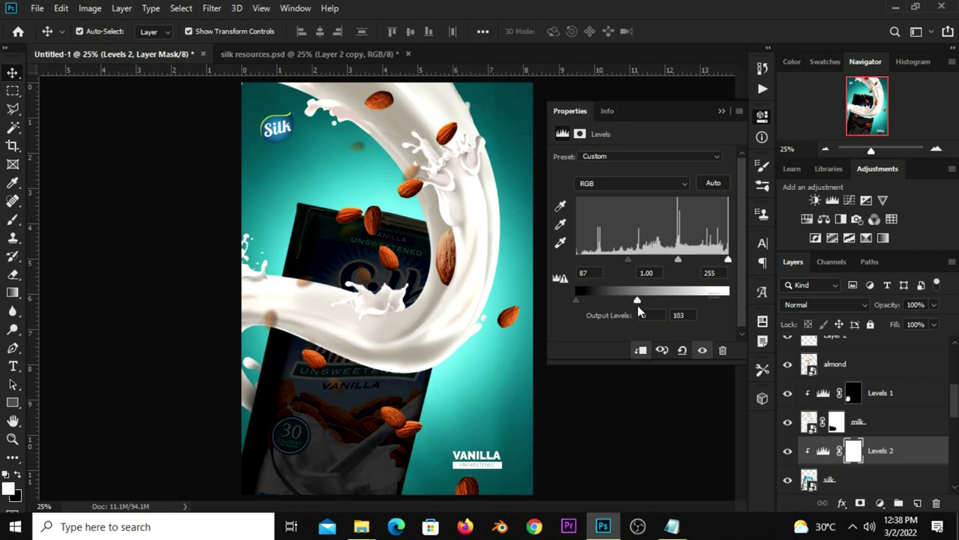
left_click(723, 113)
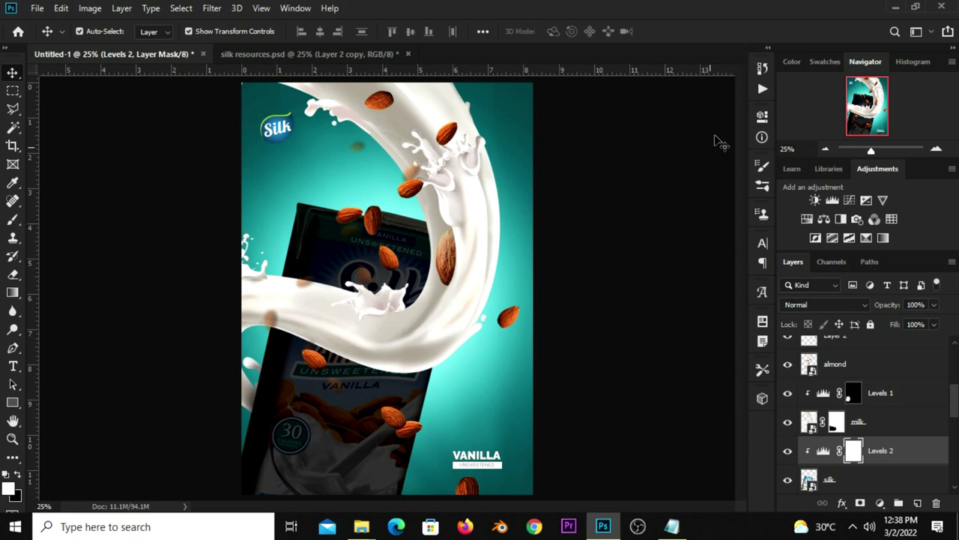
left_click(786, 452)
key("ctrl+i")
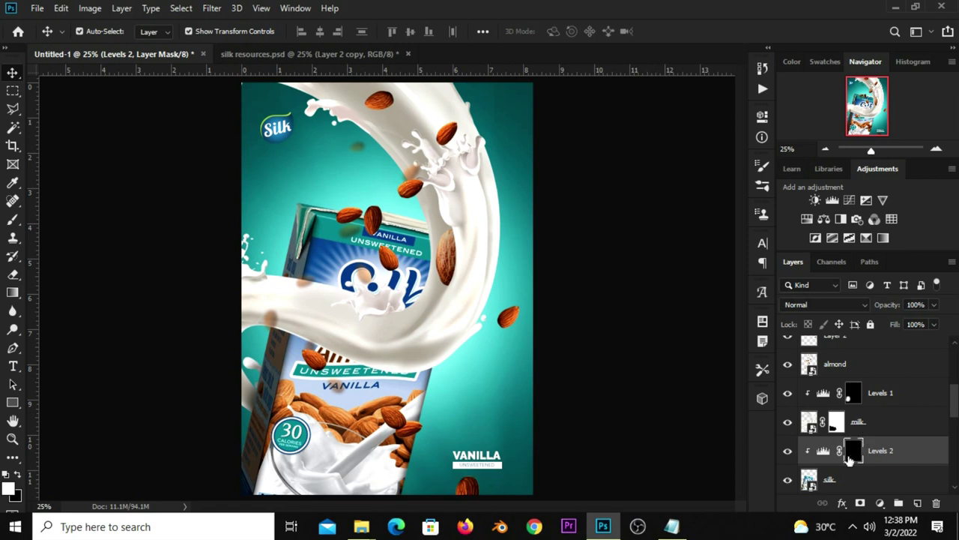
Set up a soft brush at 49% opacity with white as the foreground colour
right_click(14, 221)
left_click(75, 223)
left_click(322, 32)
left_click(318, 51)
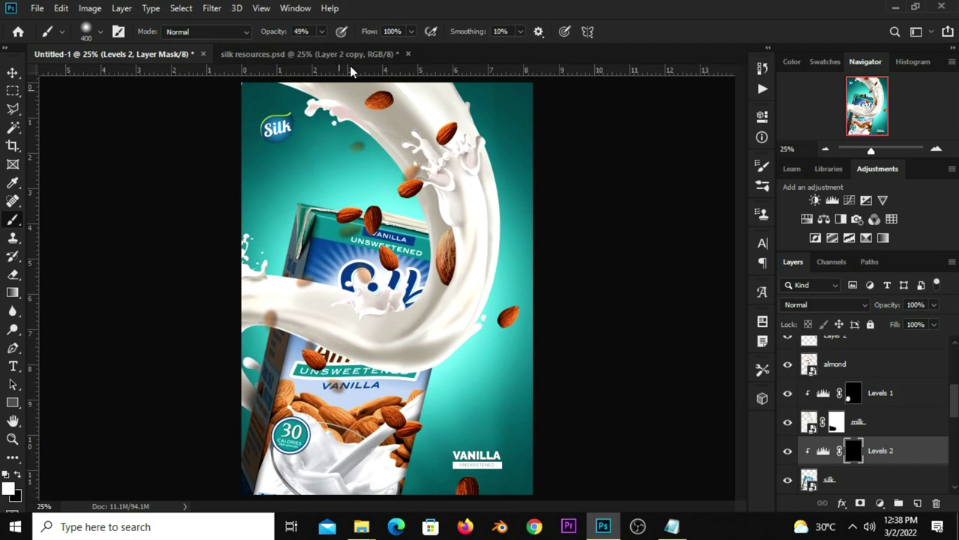
left_click(11, 488)
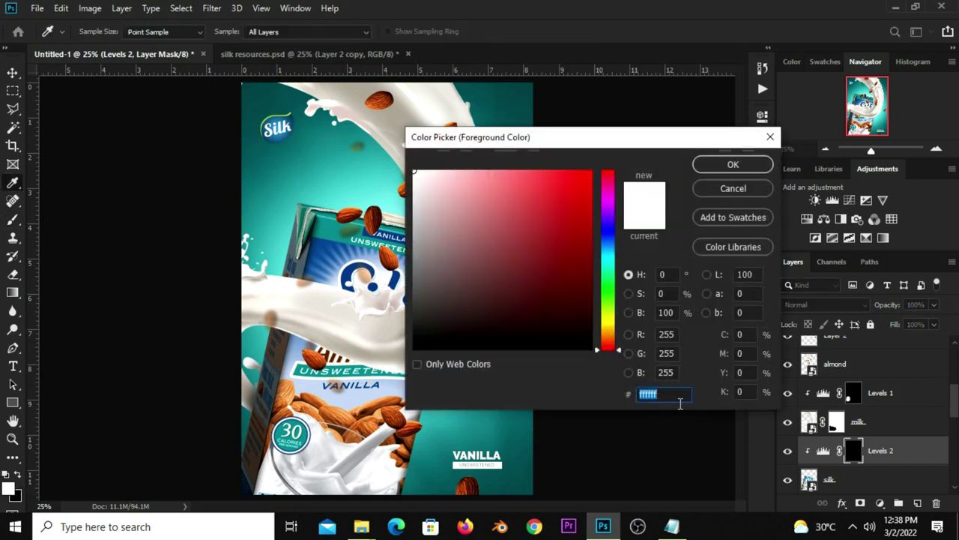
left_click(732, 164)
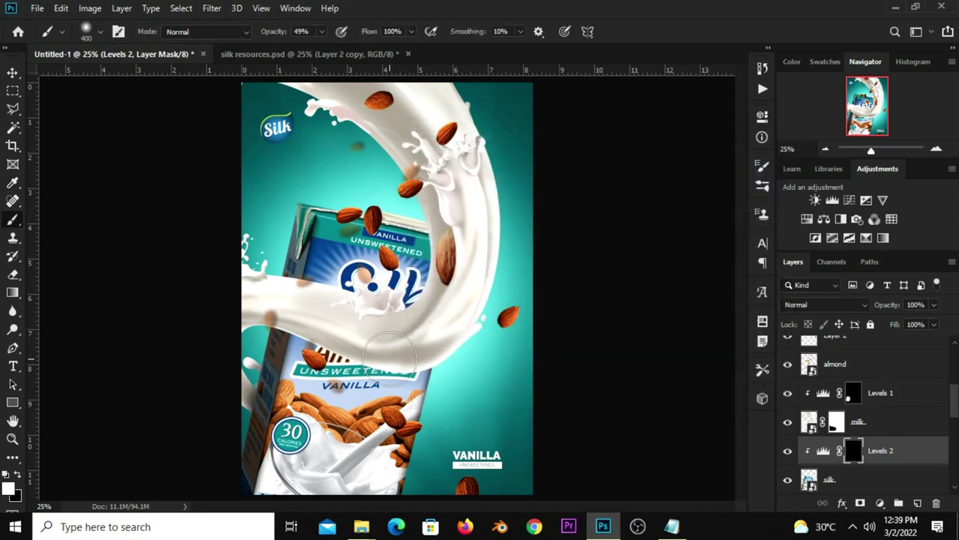
Paint soft shading on the Levels 2 mask where the milk swirl crosses the carton
key("bracketright")
key("bracketright")
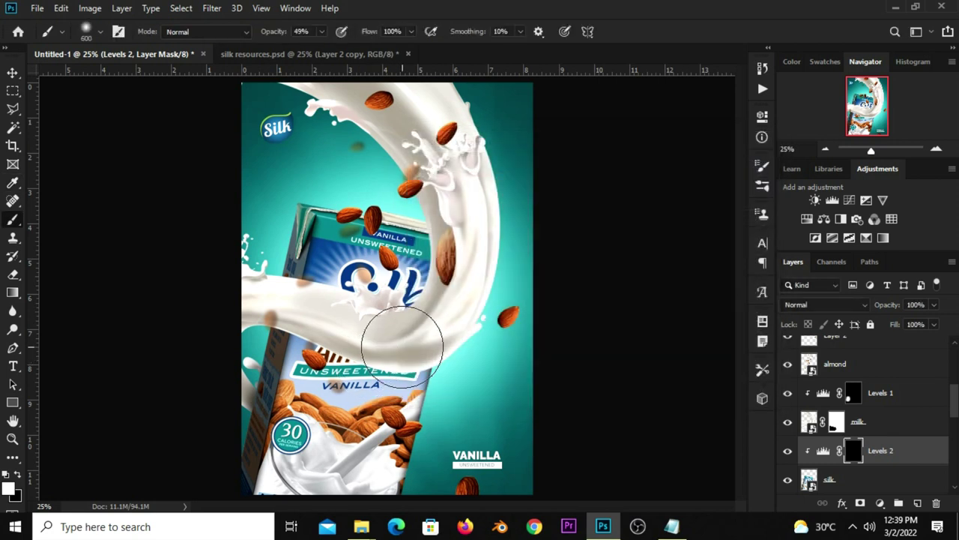
left_click_drag(403, 347, 397, 342)
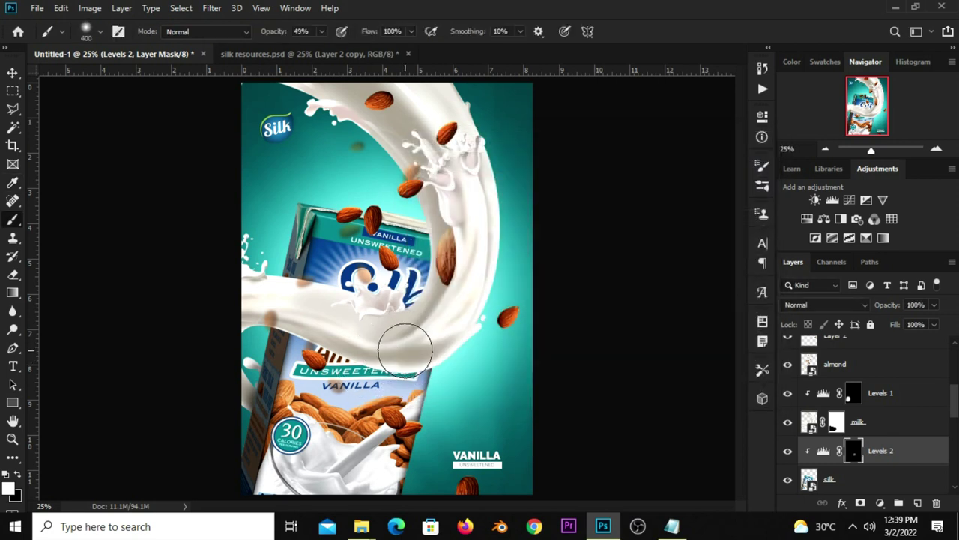
key("bracketleft")
key("bracketleft")
mouse_move(328, 320)
left_mouse_down()
mouse_move(300, 300)
mouse_move(308, 317)
mouse_move(362, 339)
left_mouse_up()
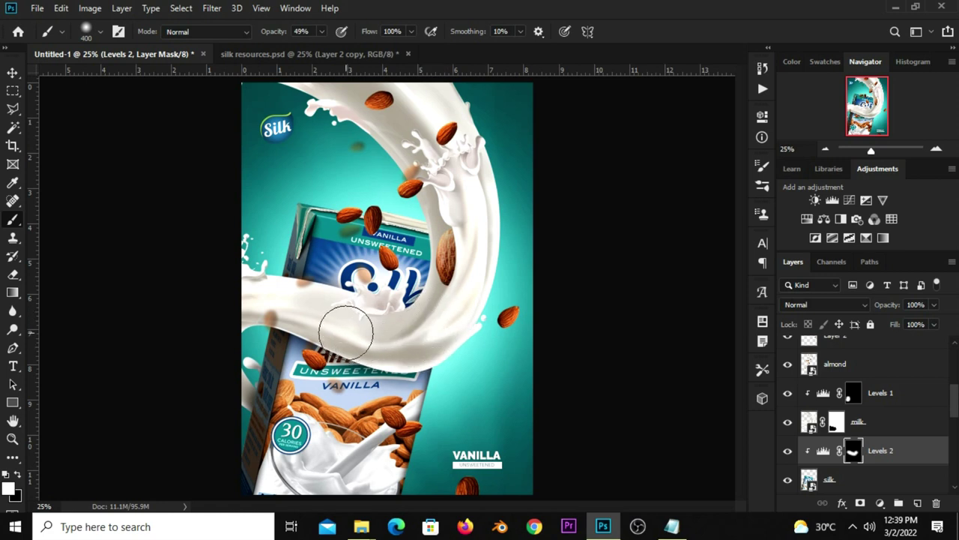
mouse_move(375, 311)
left_mouse_down()
mouse_move(295, 308)
mouse_move(415, 335)
left_mouse_up()
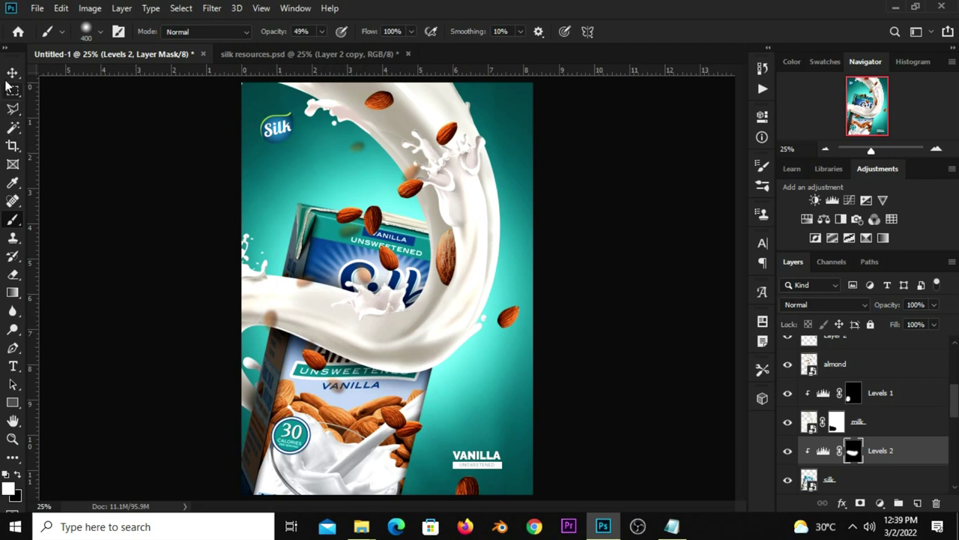
left_click(12, 73)
left_click(787, 450)
left_click(635, 379)
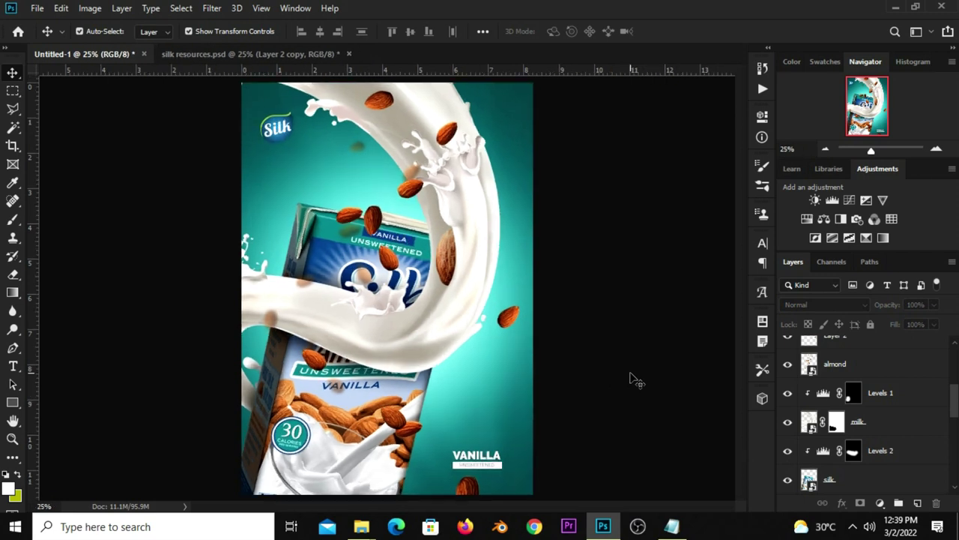
Bring the maxresdefault (1) particle image from silk resources.psd into Untitled-1
key("ctrl+Tab")
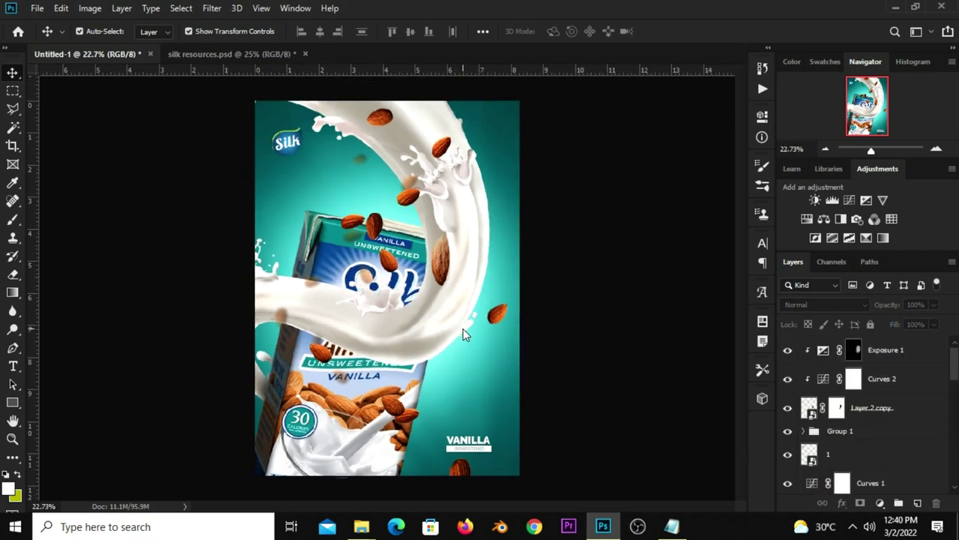
left_click(216, 57)
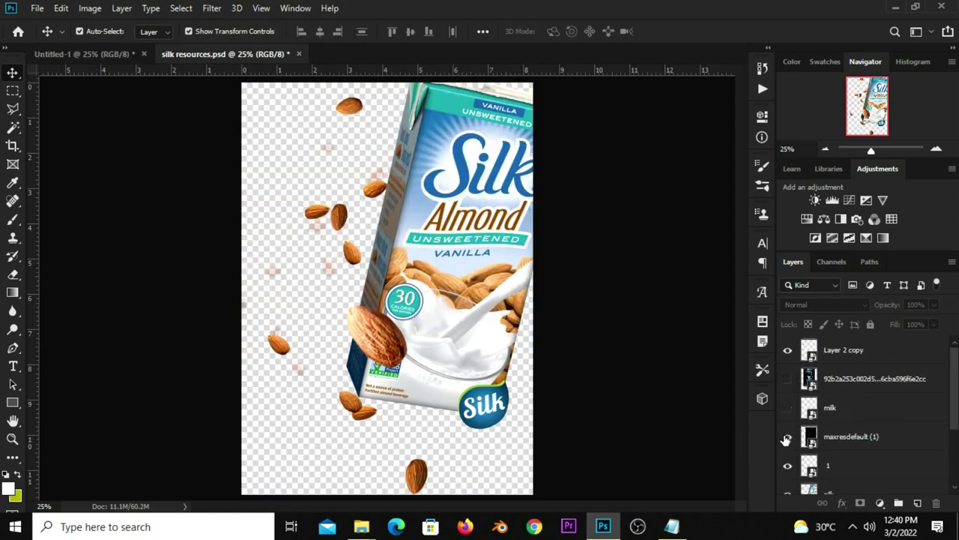
left_click(787, 437)
left_click(452, 299)
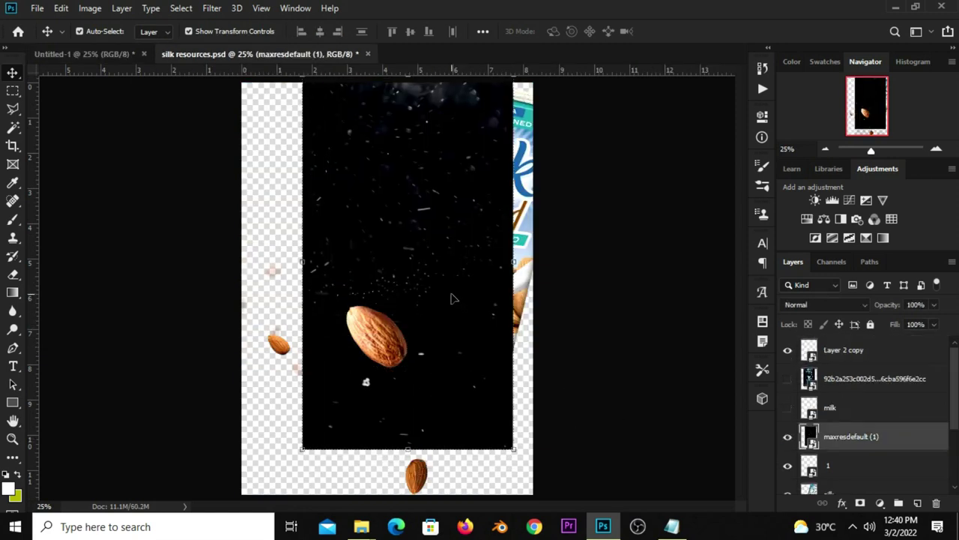
left_click_drag(453, 298, 434, 327)
left_click_drag(133, 110, 264, 223)
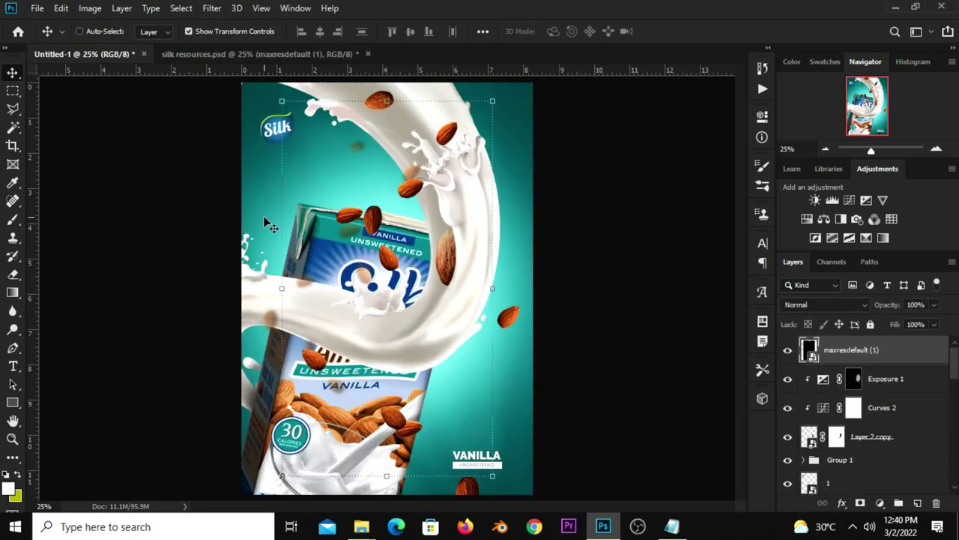
Convert the particle layer to a Smart Object and scale it to cover the whole poster
right_click(845, 362)
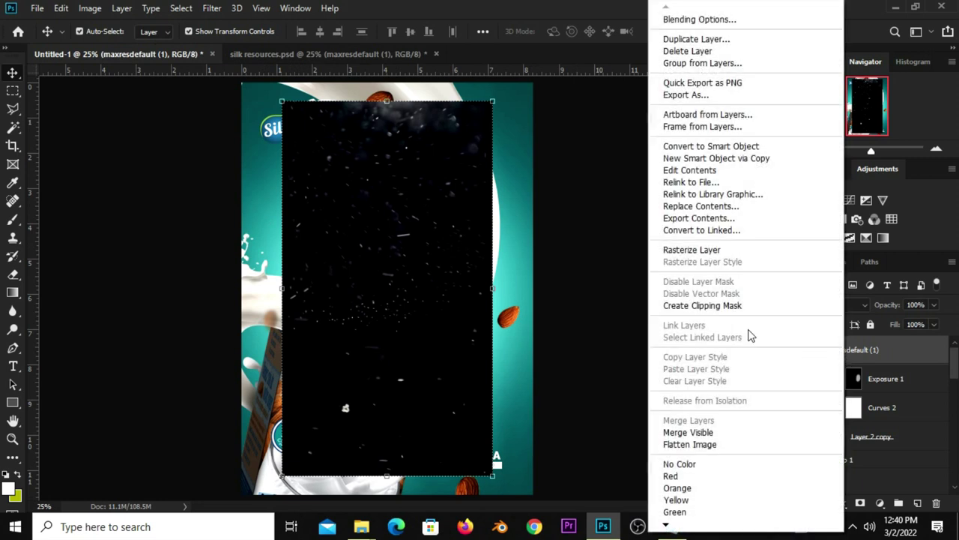
left_click(720, 147)
key("ctrl+t")
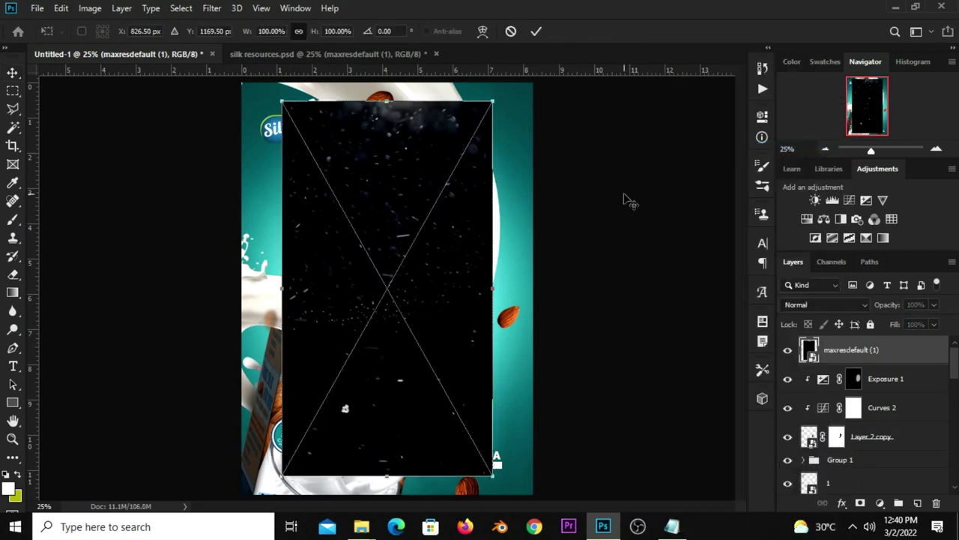
left_click_drag(386, 101, 384, 54)
scroll(384, 289, "down", 1)
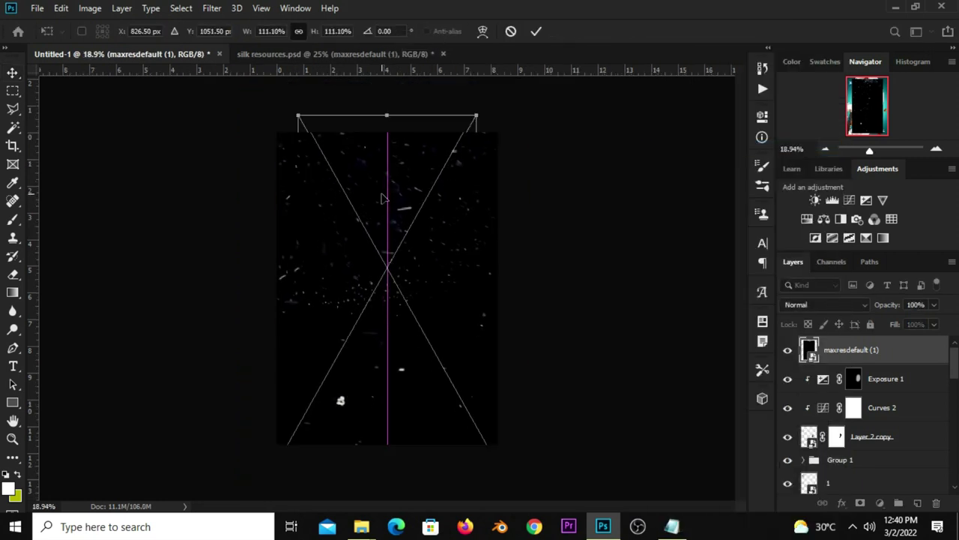
left_click_drag(385, 424, 390, 460)
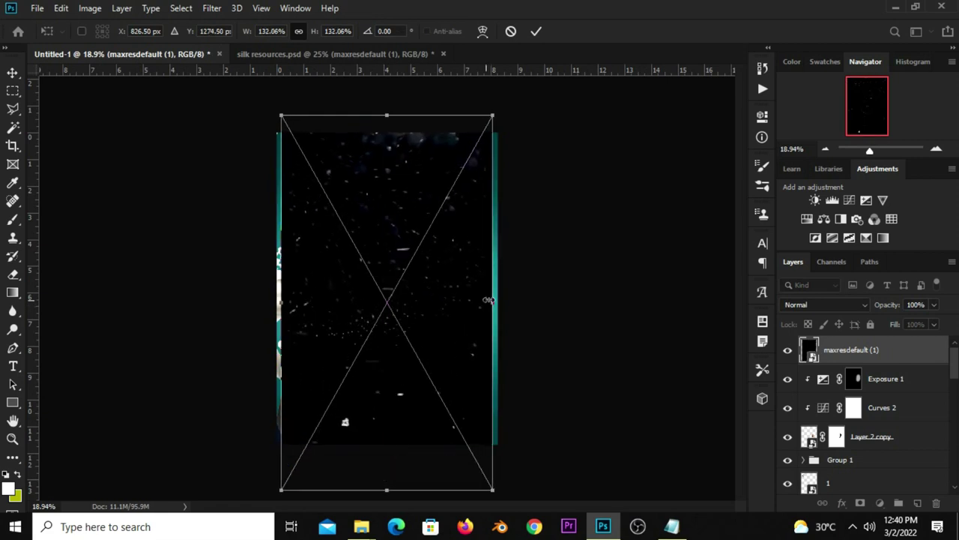
left_click_drag(498, 294, 518, 303)
mouse_move(424, 334)
left_mouse_down()
mouse_move(414, 333)
mouse_move(416, 348)
left_mouse_up()
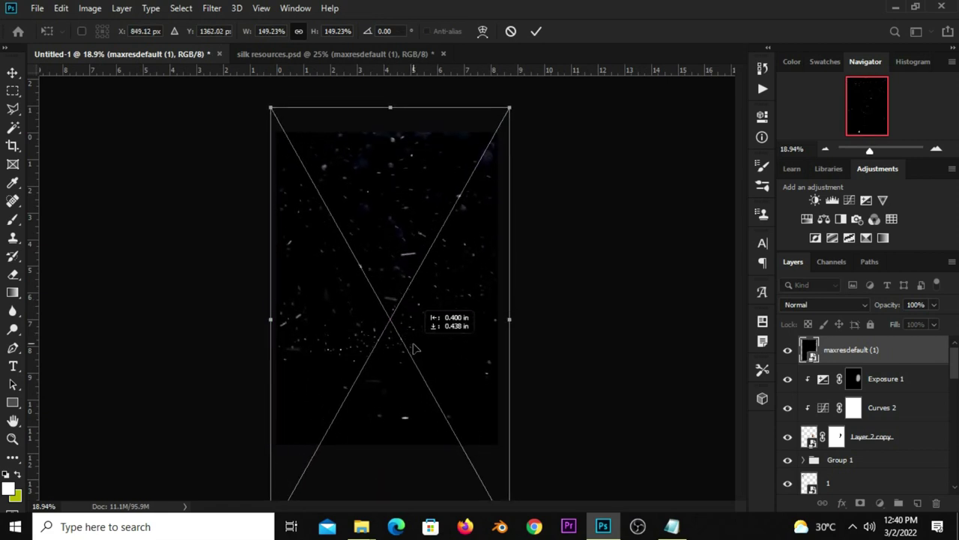
key("Return")
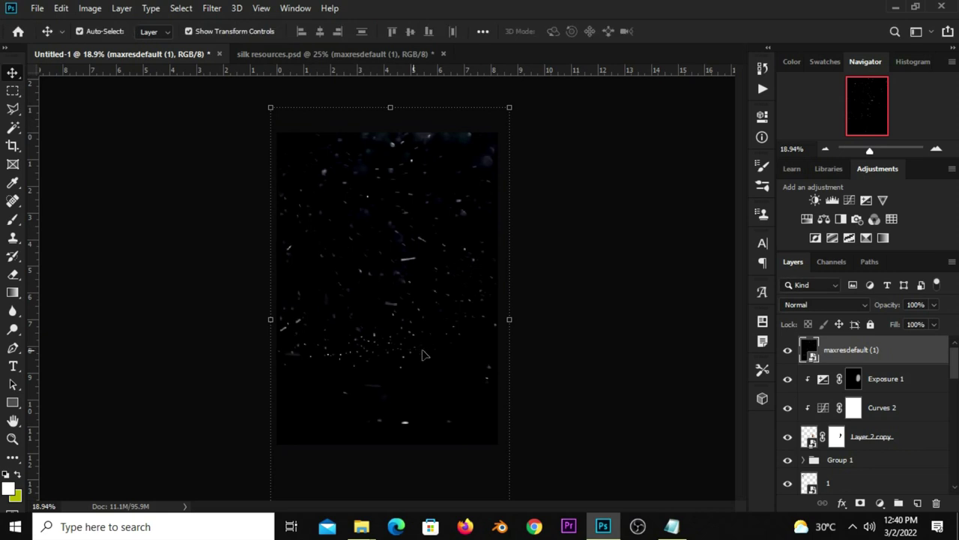
Set the particle layer's blend mode to Screen so only the specks show
left_click(796, 309)
left_click(792, 278)
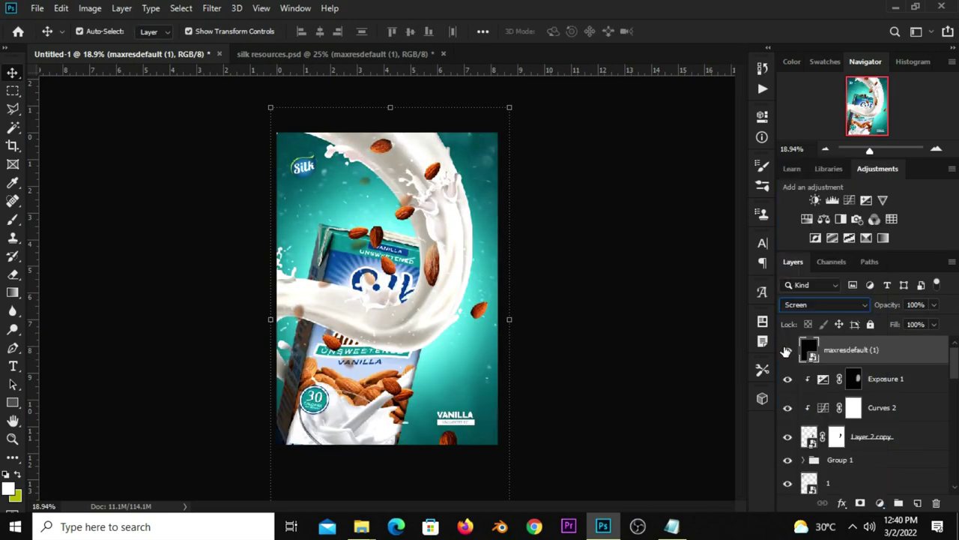
key("ctrl+plus")
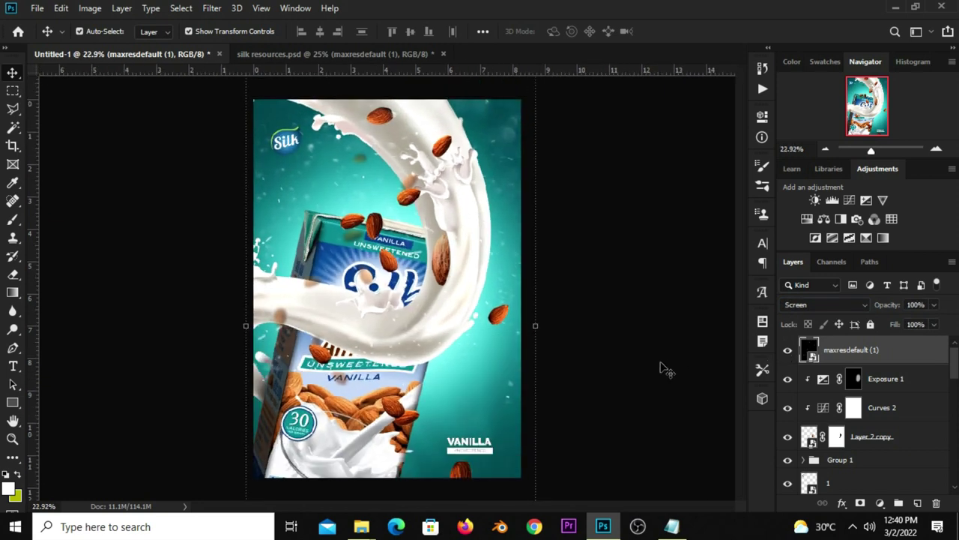
Add a clipped Levels 3 adjustment on the particles with input black raised to 74
left_click(880, 502)
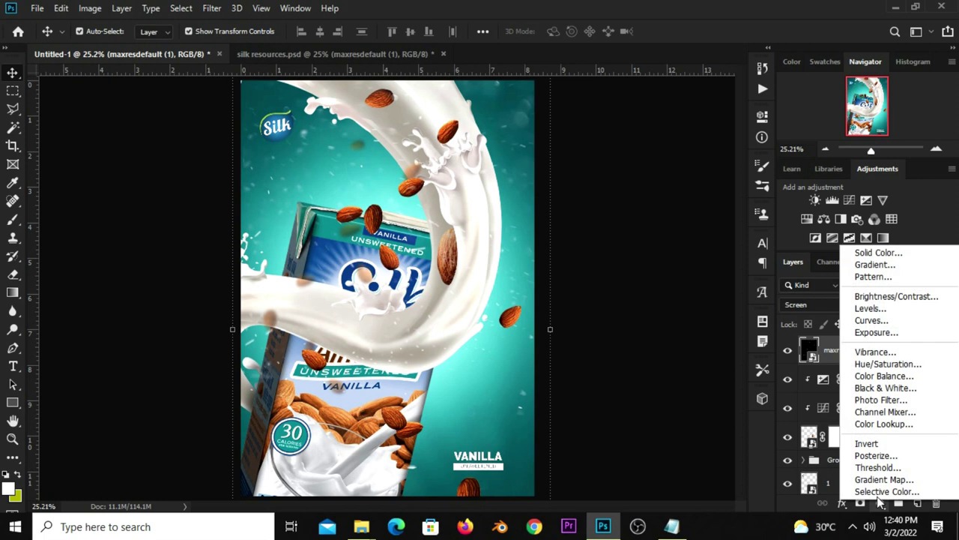
left_click(886, 313)
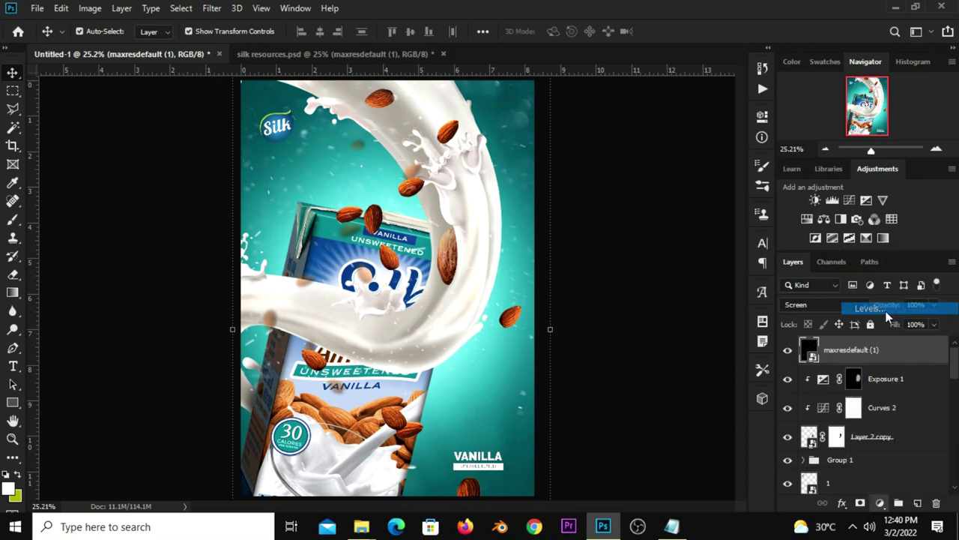
left_click(642, 350)
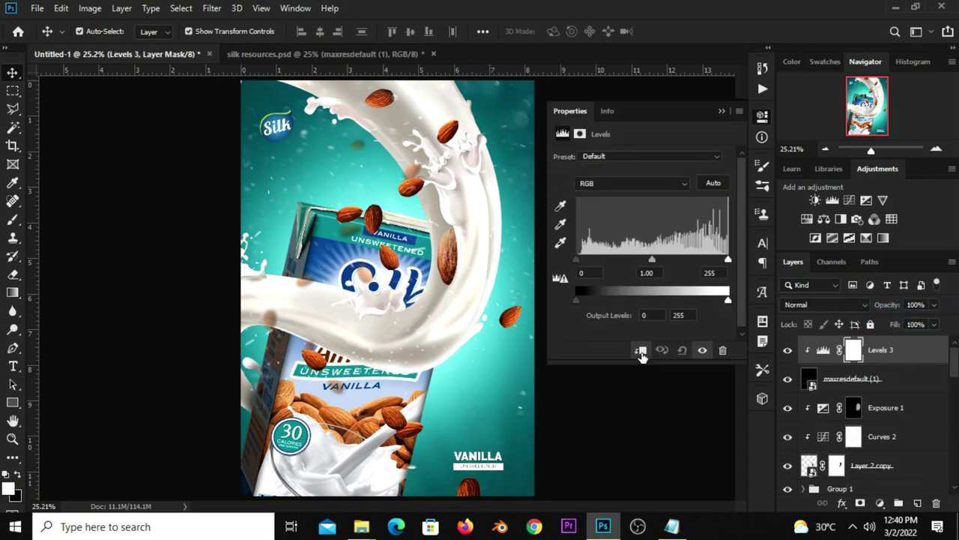
left_click_drag(576, 258, 621, 259)
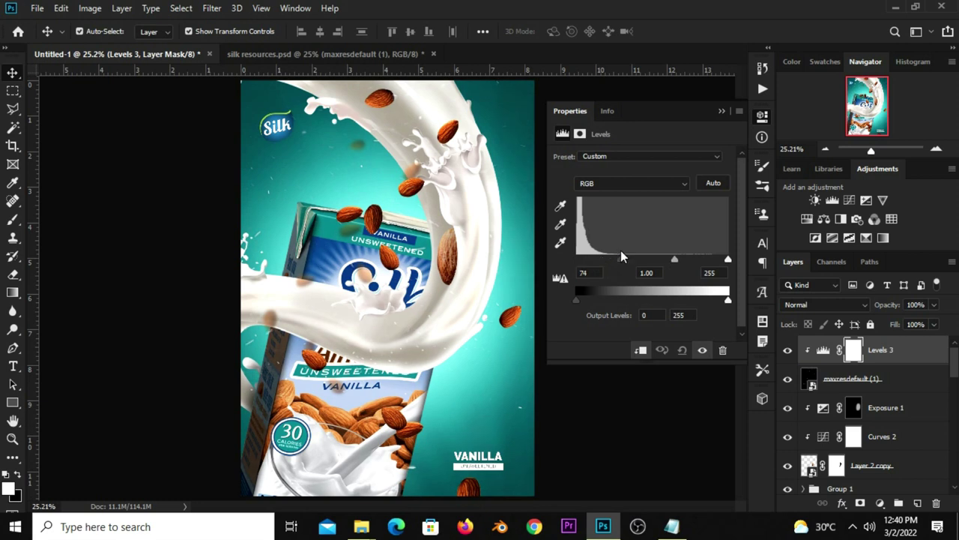
left_click(721, 111)
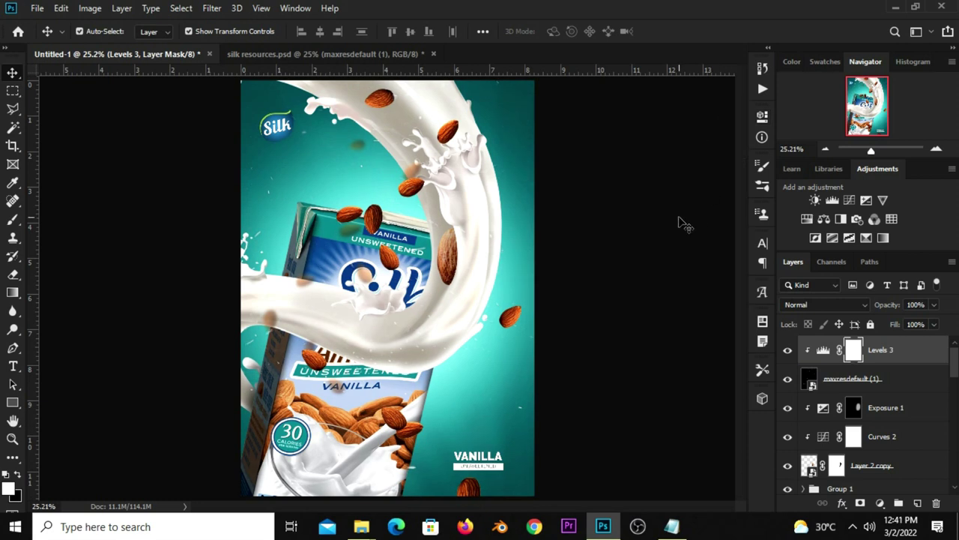
left_click(787, 350)
left_click(787, 350)
left_click(874, 379)
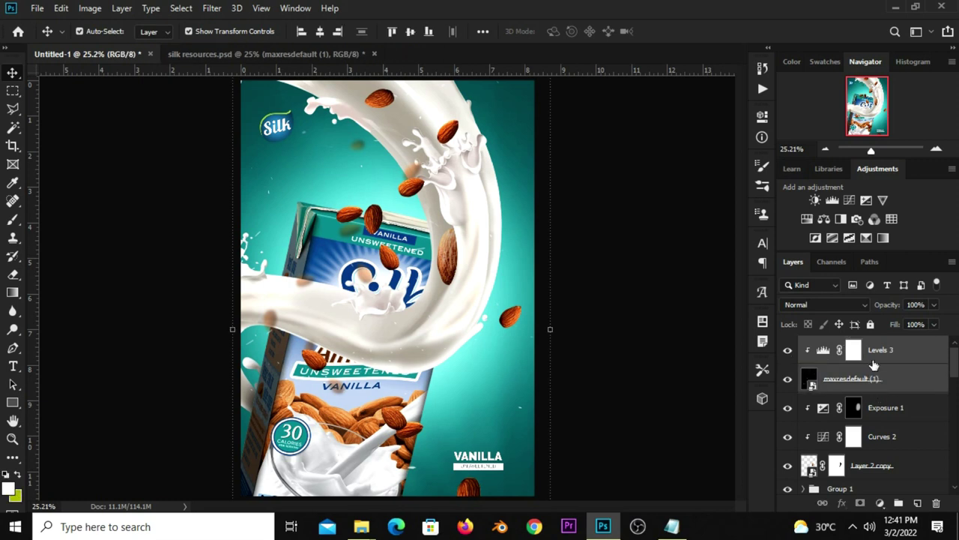
Group and duplicate the layers, then rotate the copy 19.85° and move it down-right around the carton
key("ctrl+g")
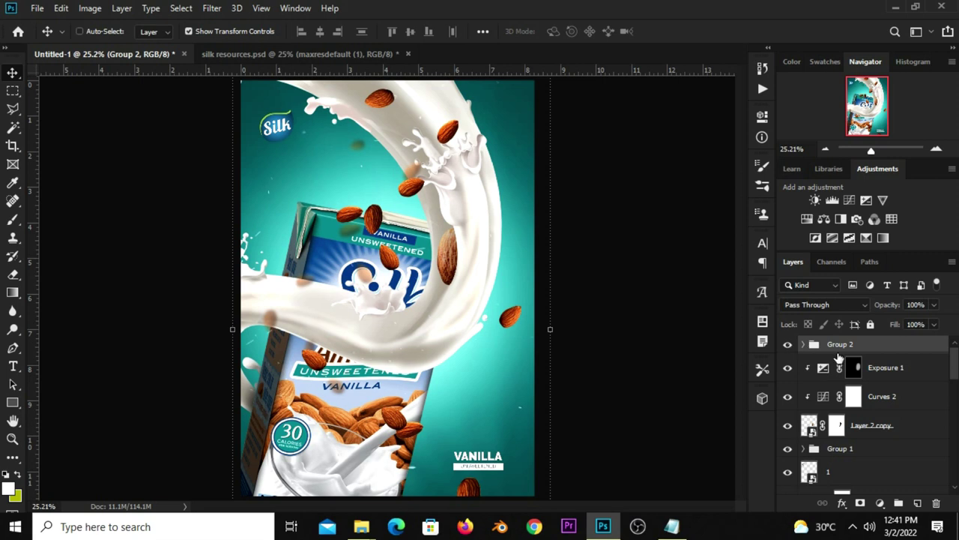
key("ctrl+j")
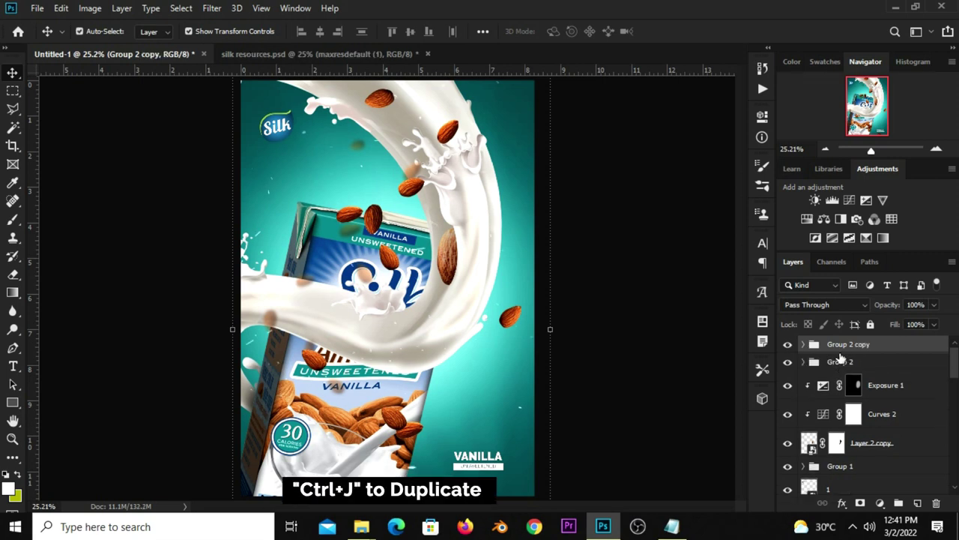
key("ctrl+t")
mouse_move(569, 300)
left_mouse_down()
mouse_move(590, 331)
mouse_move(579, 366)
left_mouse_up()
left_click_drag(476, 303, 486, 367)
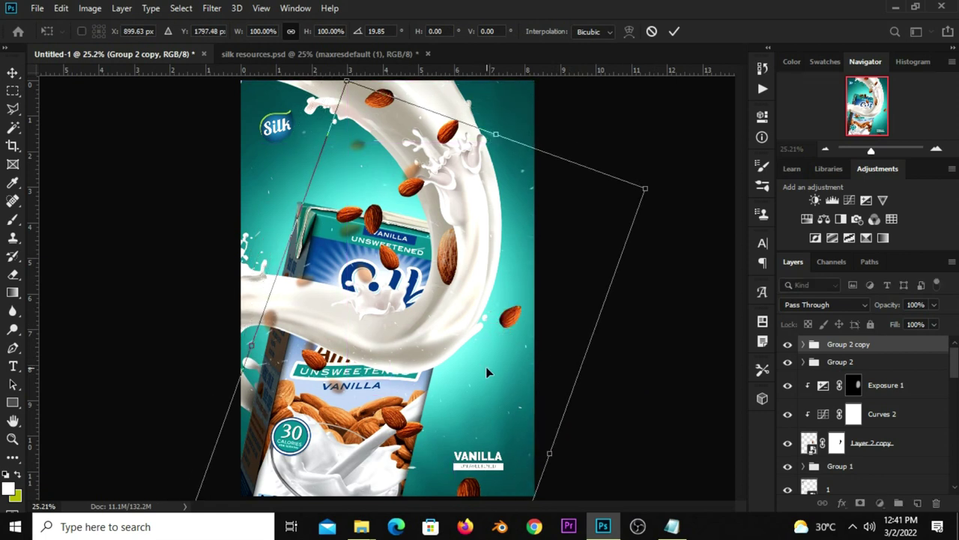
mouse_move(485, 338)
left_mouse_down()
mouse_move(535, 401)
mouse_move(528, 429)
mouse_move(546, 417)
mouse_move(553, 390)
left_mouse_up()
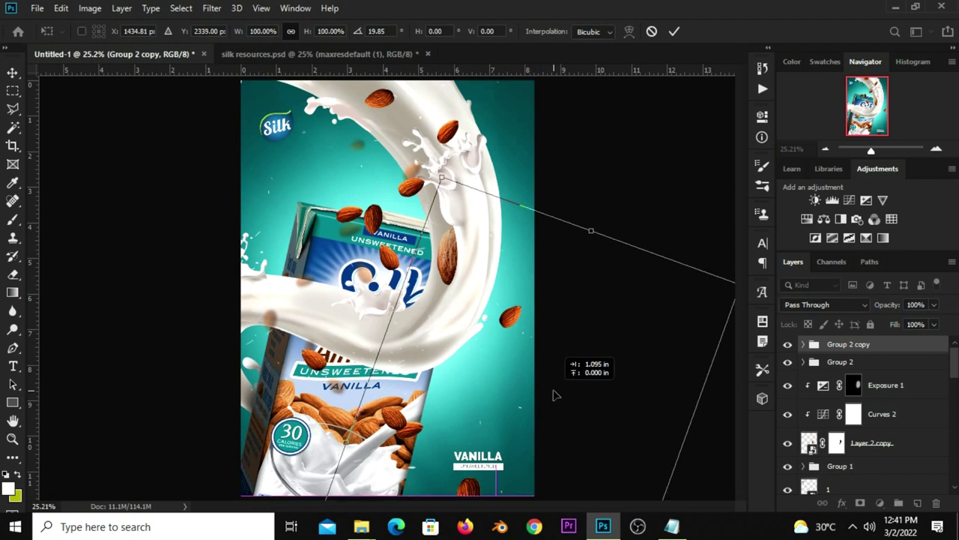
left_click(675, 32)
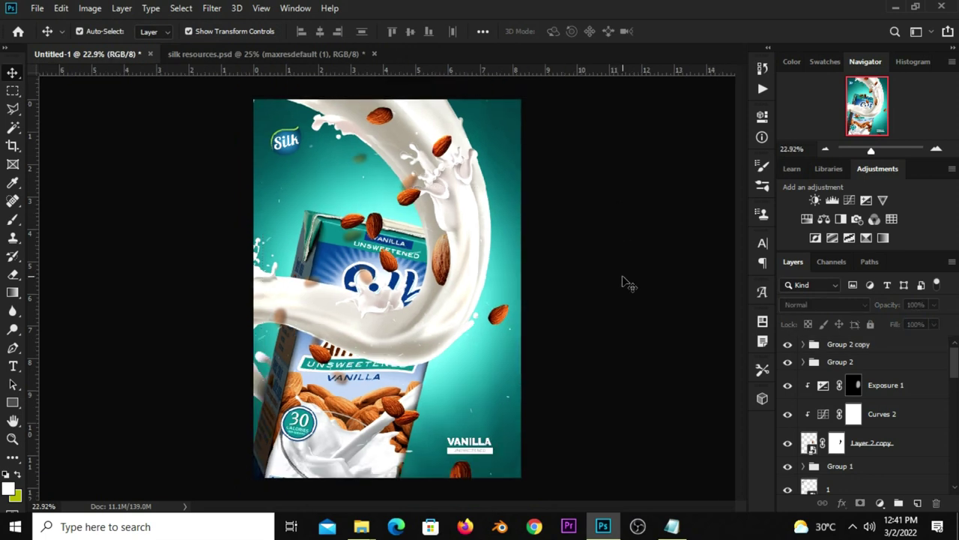
Add an Exposure adjustment with gamma 0.86, then stamp all visible layers into Layer 3
left_click(879, 501)
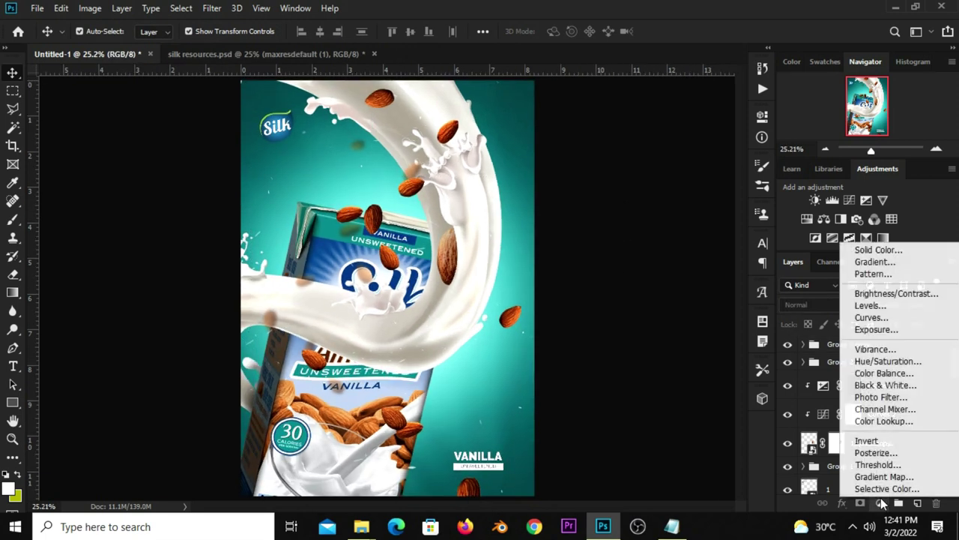
left_click(876, 332)
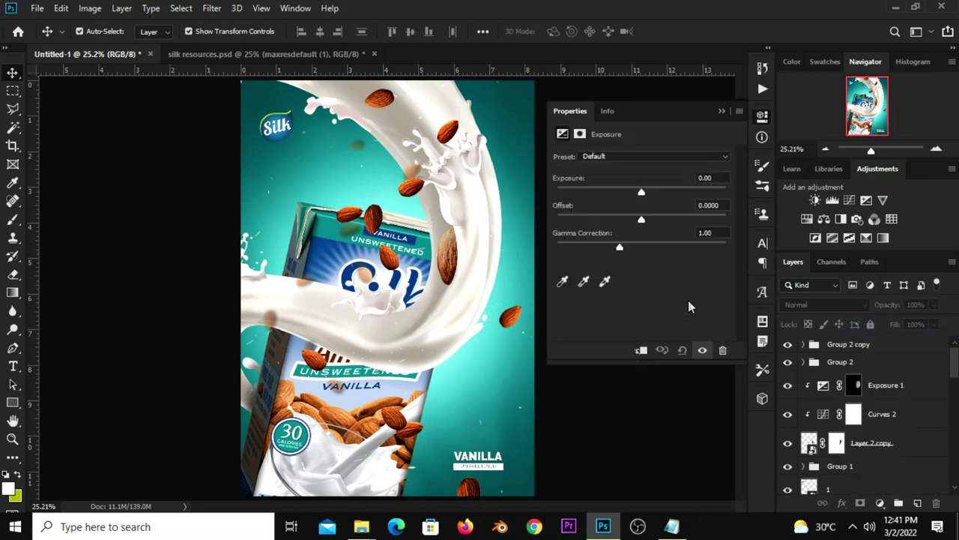
left_click_drag(620, 246, 627, 254)
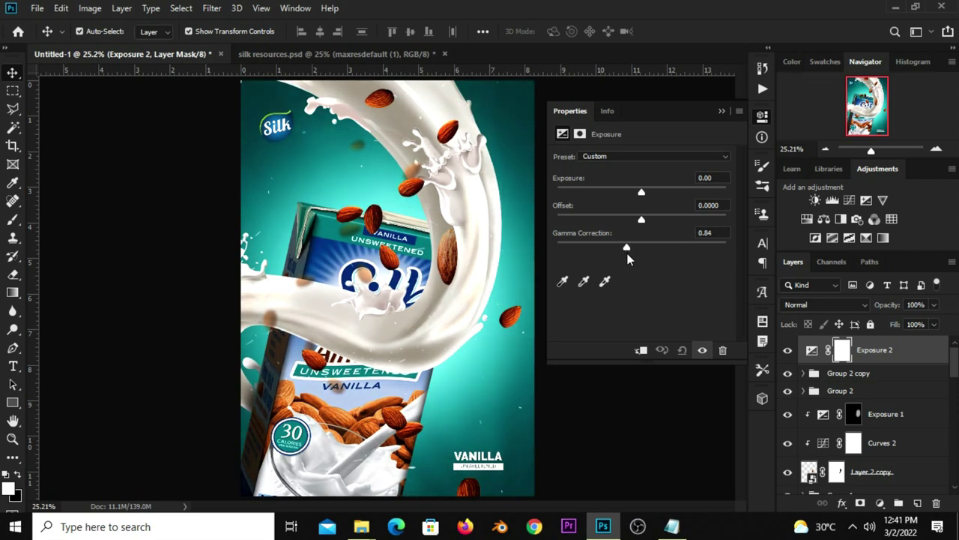
left_click_drag(628, 252, 628, 253)
left_click(696, 232)
key("Up")
left_click(721, 113)
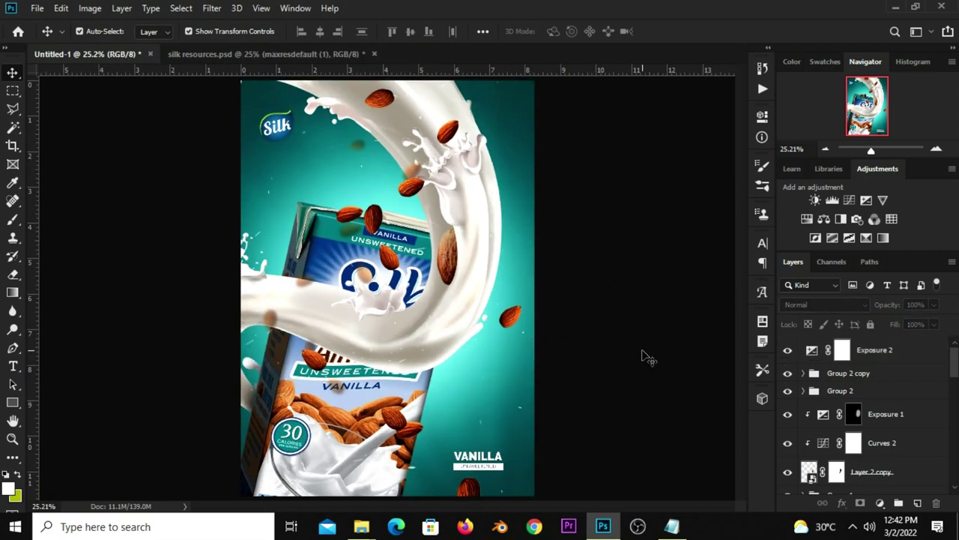
key("ctrl")
key("ctrl+alt+shift+e")
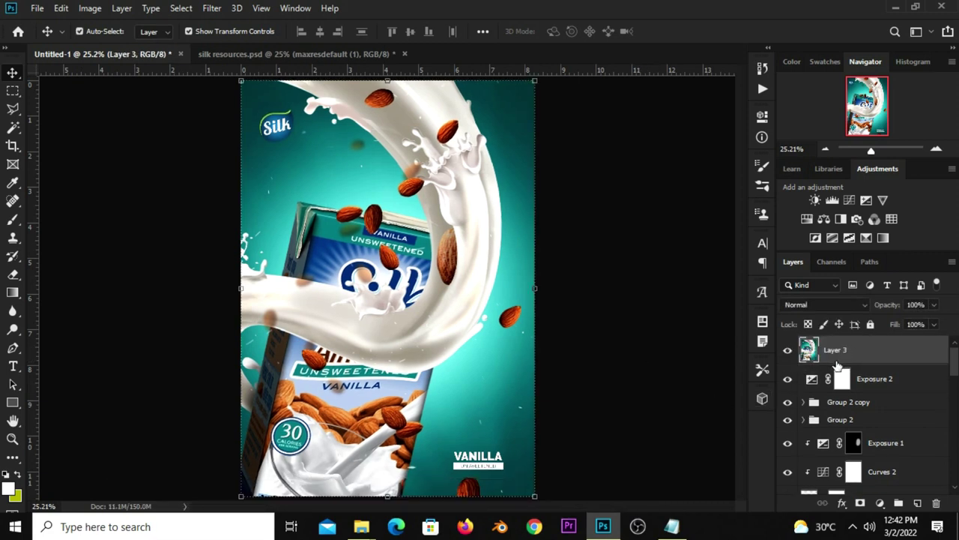
In the Camera Raw Filter, set Exposure +0.10, Contrast +13, Highlights +16 and Shadows +7
left_click(221, 11)
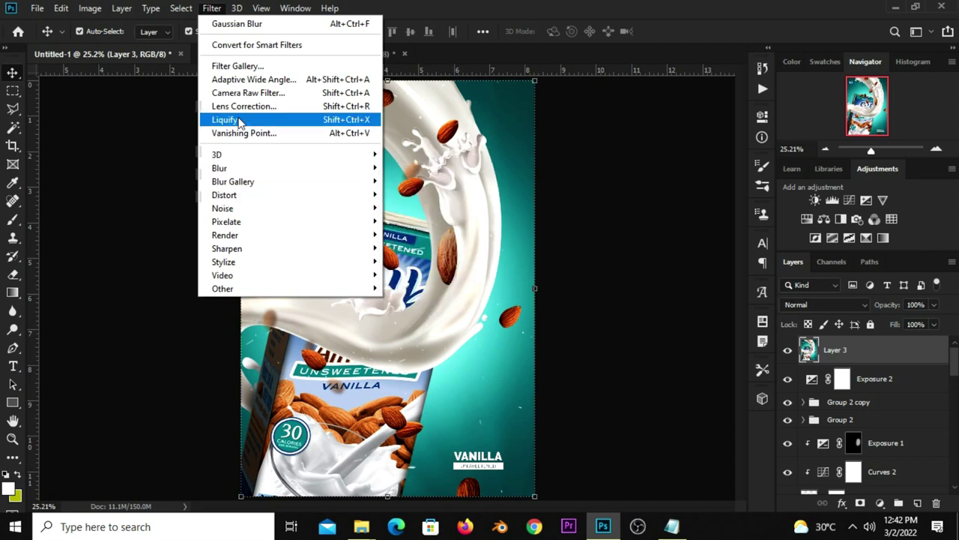
left_click(242, 93)
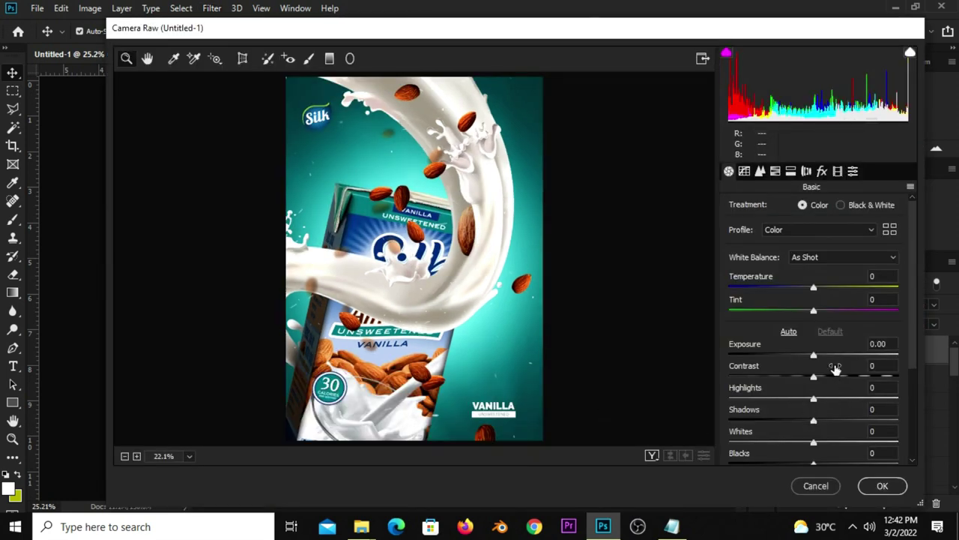
left_click(820, 356)
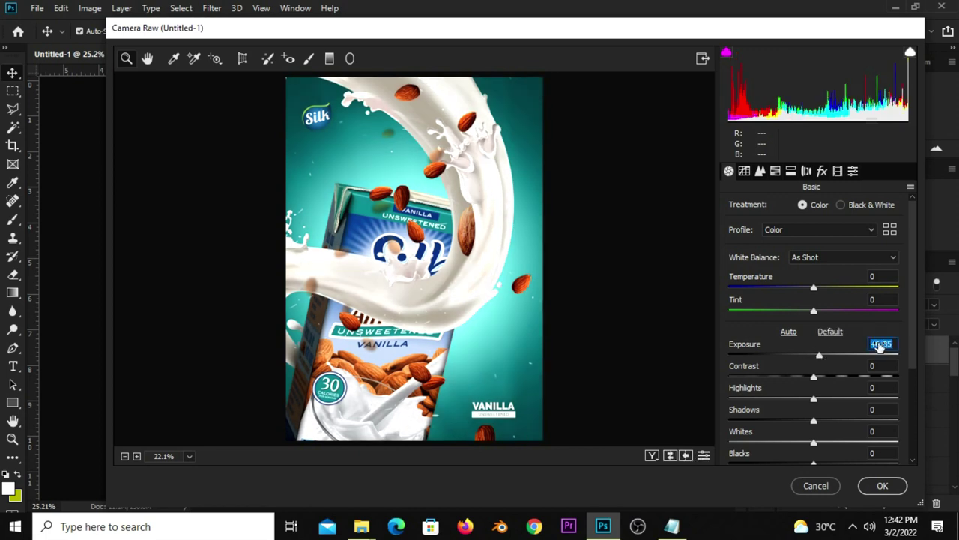
key("Down")
key("Down")
key("Down")
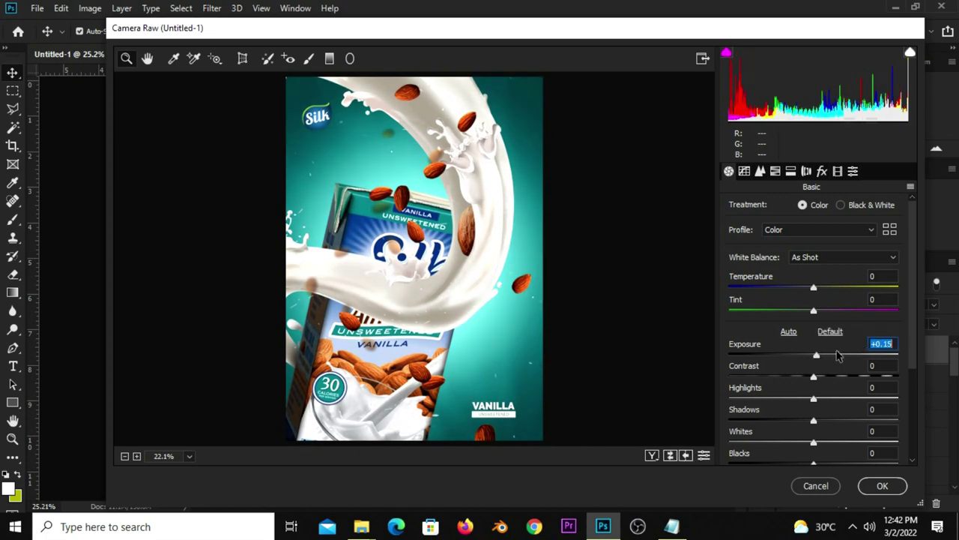
left_click(818, 379)
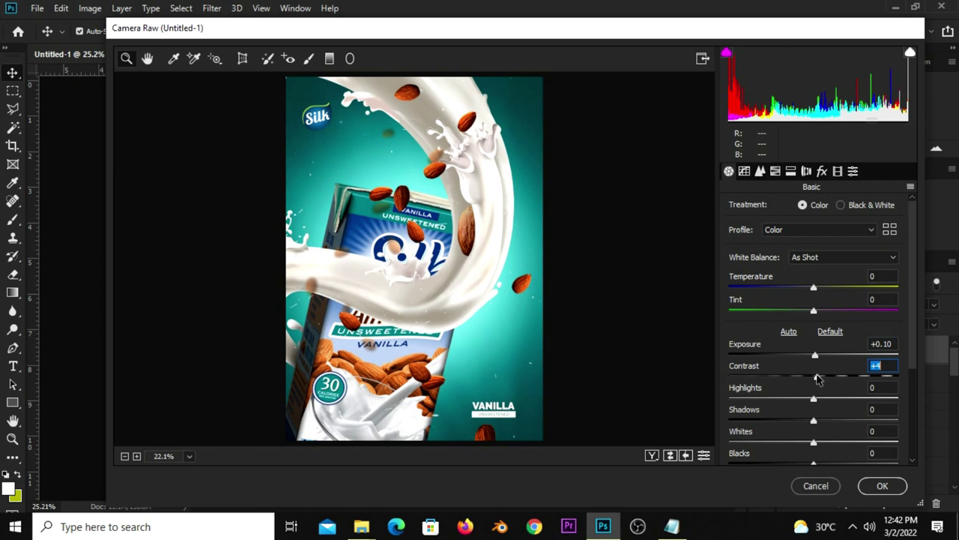
left_click_drag(818, 379, 822, 376)
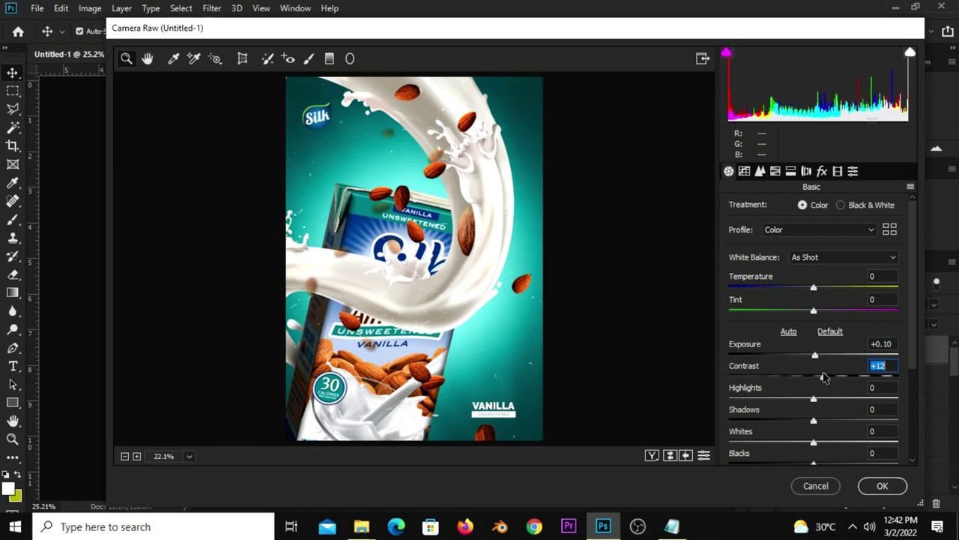
left_click_drag(815, 398, 827, 398)
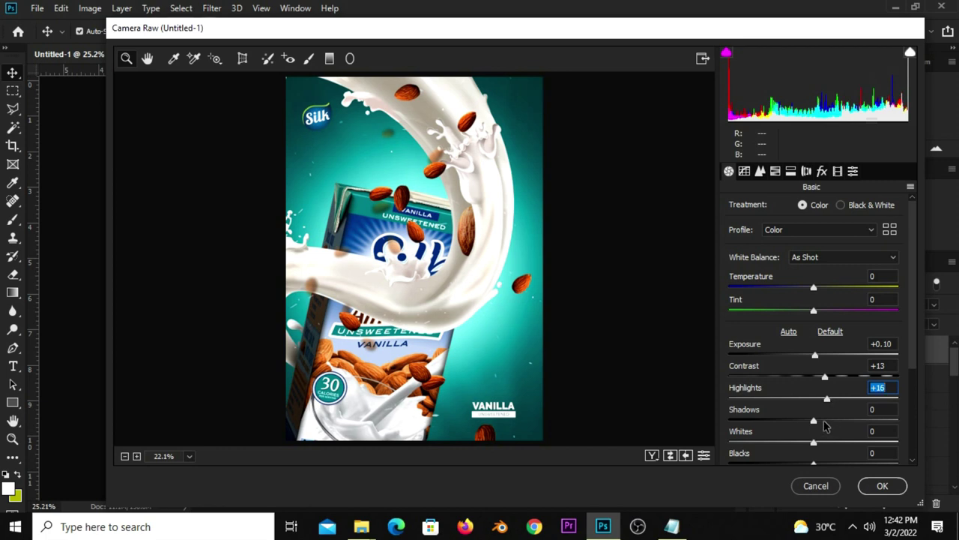
left_click_drag(823, 425, 820, 421)
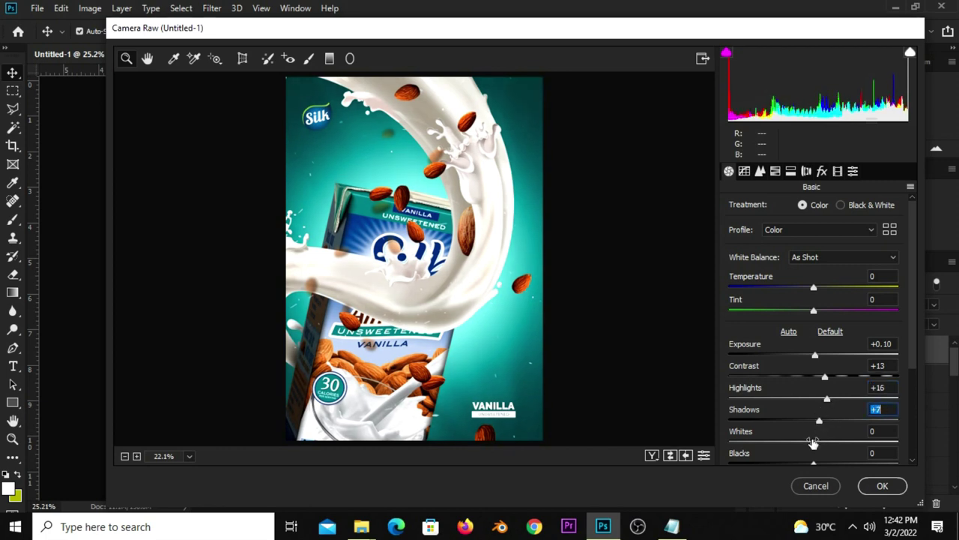
Set Whites +12, Blacks -16, Texture +15 and Clarity +11
scroll(862, 375, "down", 1)
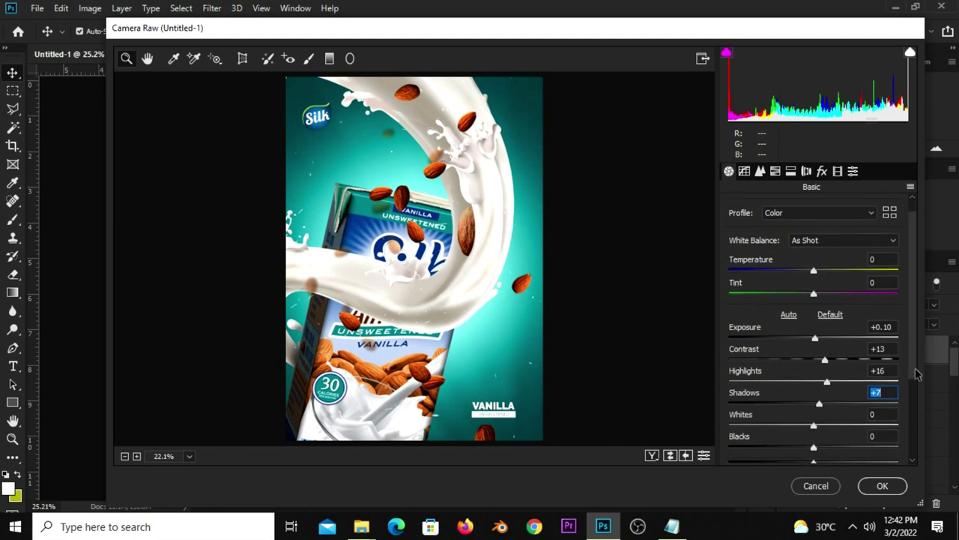
scroll(839, 386, "down", 1)
scroll(837, 388, "down", 1)
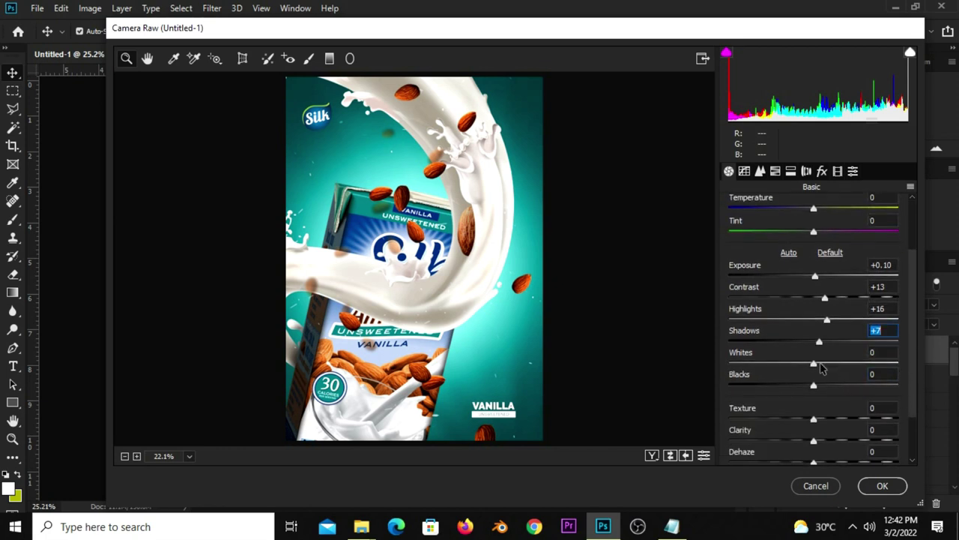
left_click_drag(821, 367, 802, 388)
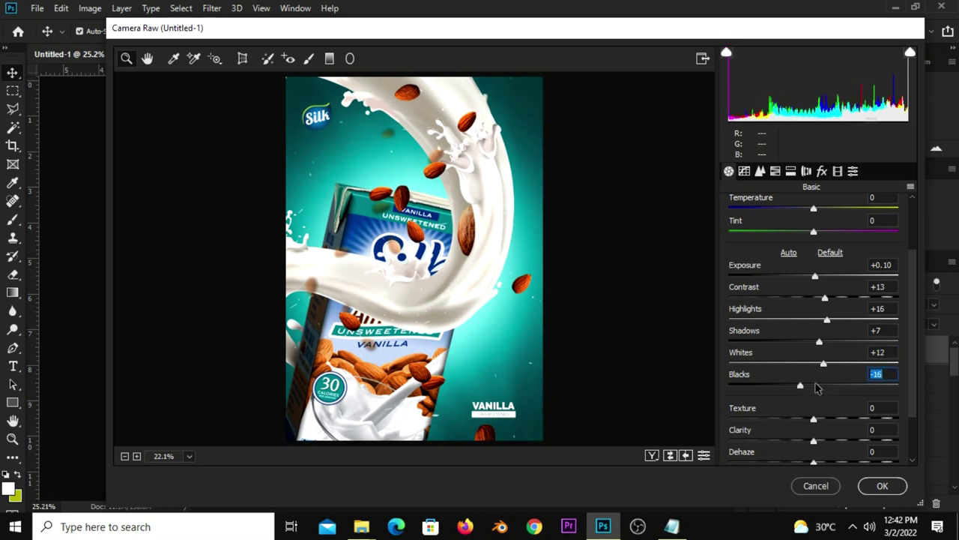
scroll(912, 373, "down", 1)
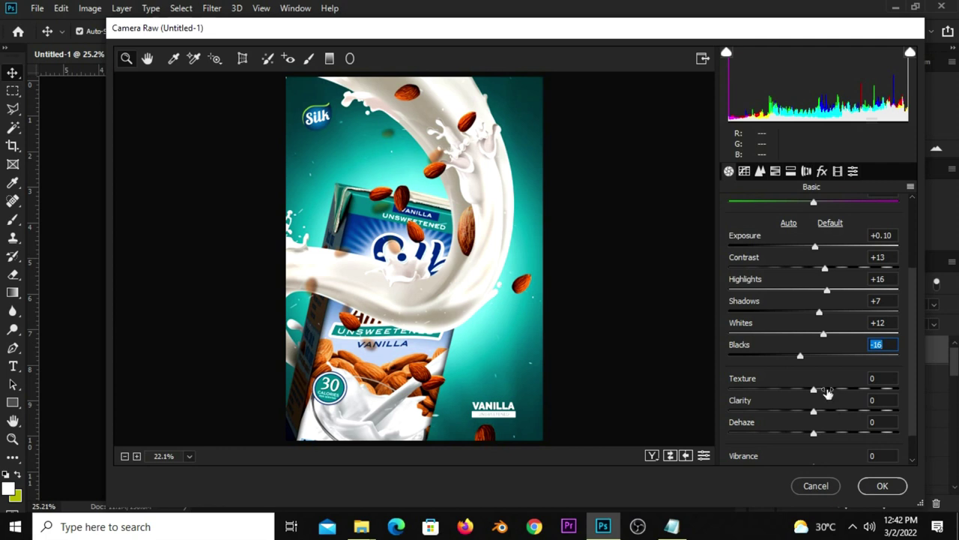
left_click_drag(819, 387, 826, 388)
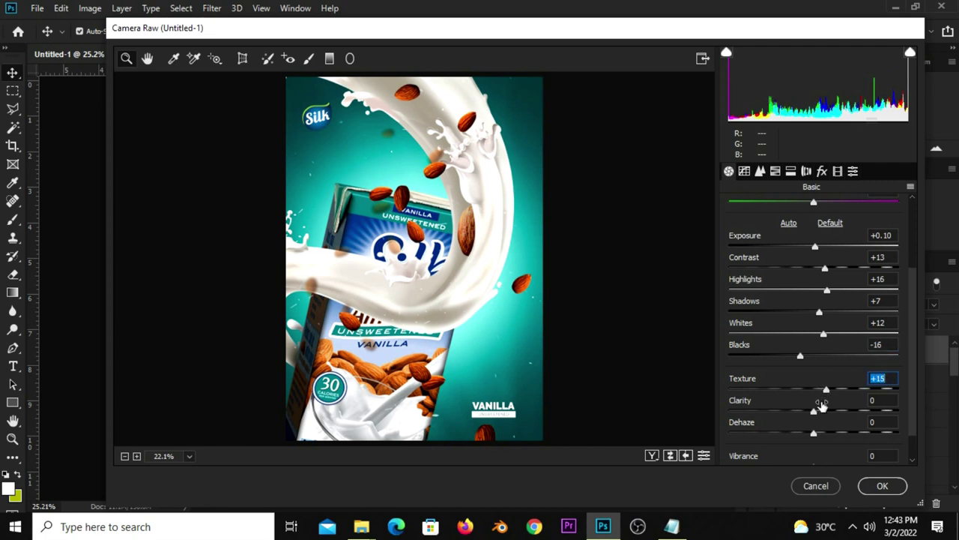
left_click_drag(824, 415, 820, 403)
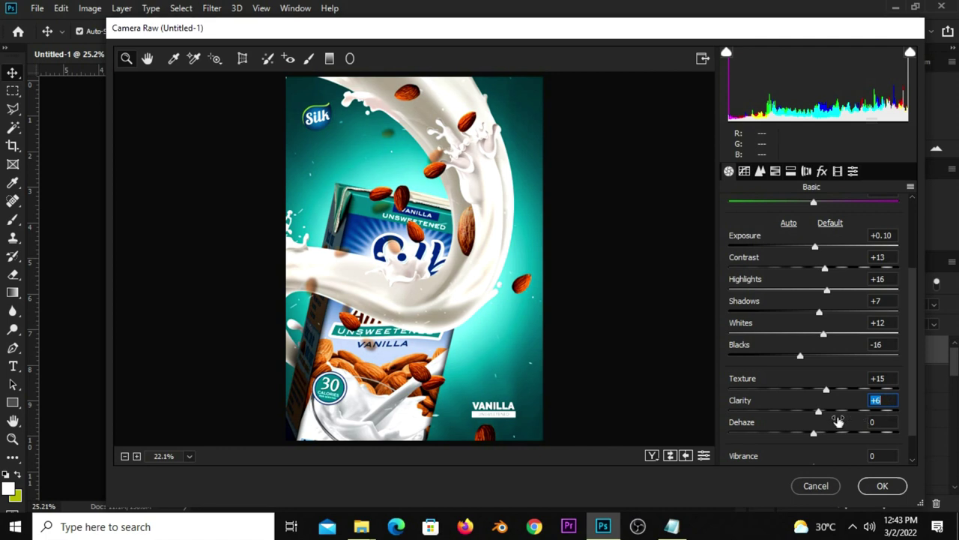
left_click_drag(819, 413, 826, 417)
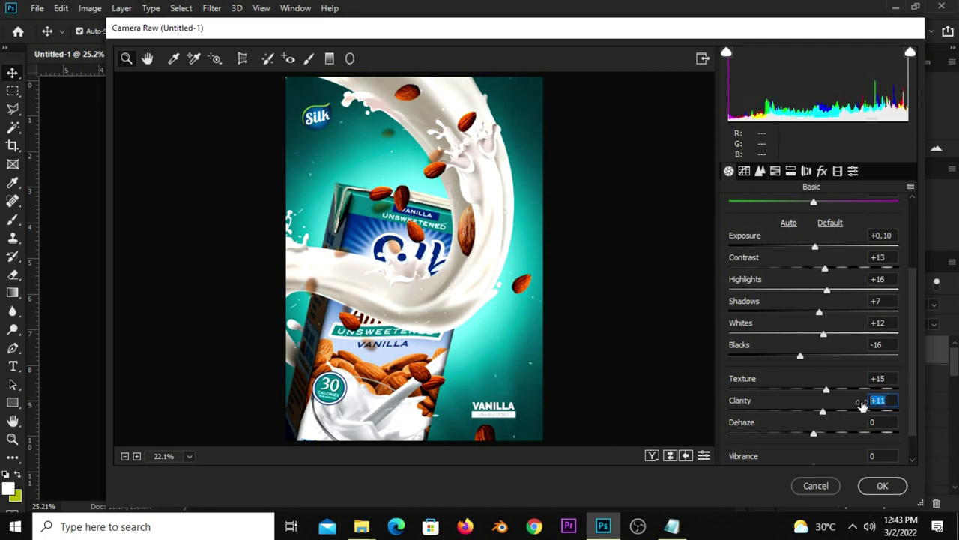
Review the Basic slider values and apply the Camera Raw grade to Layer 3
left_click(881, 378)
left_click(889, 344)
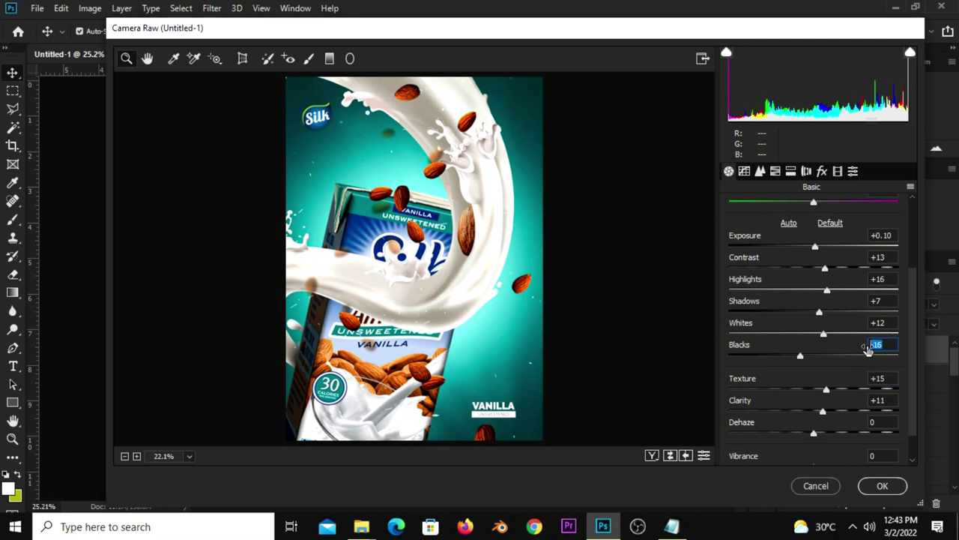
left_click(878, 321)
left_click(873, 299)
left_click(874, 278)
left_click(888, 257)
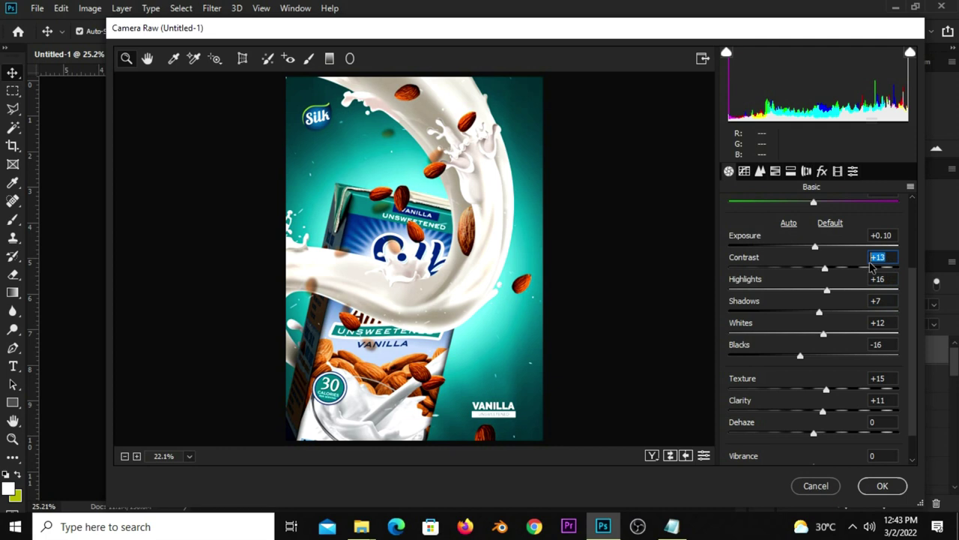
key("Return")
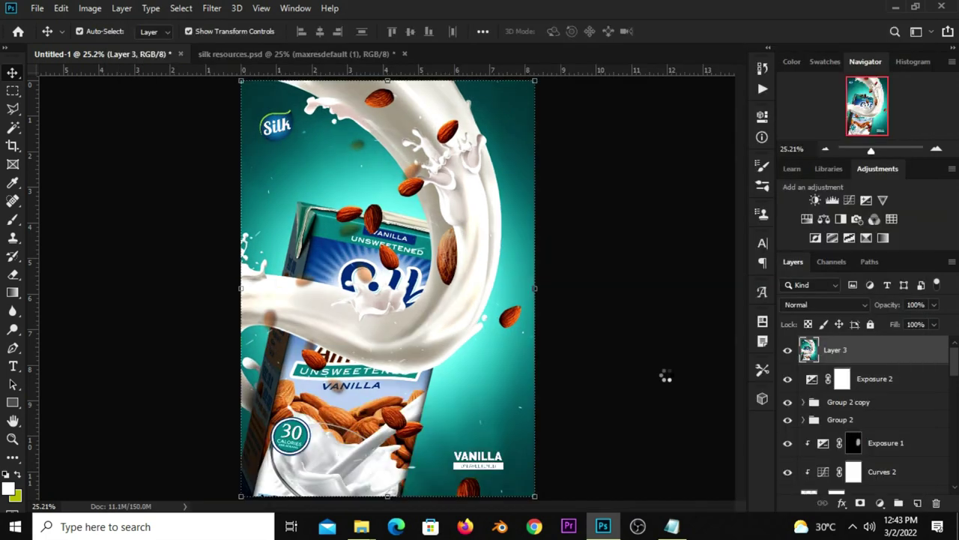
left_click(787, 349)
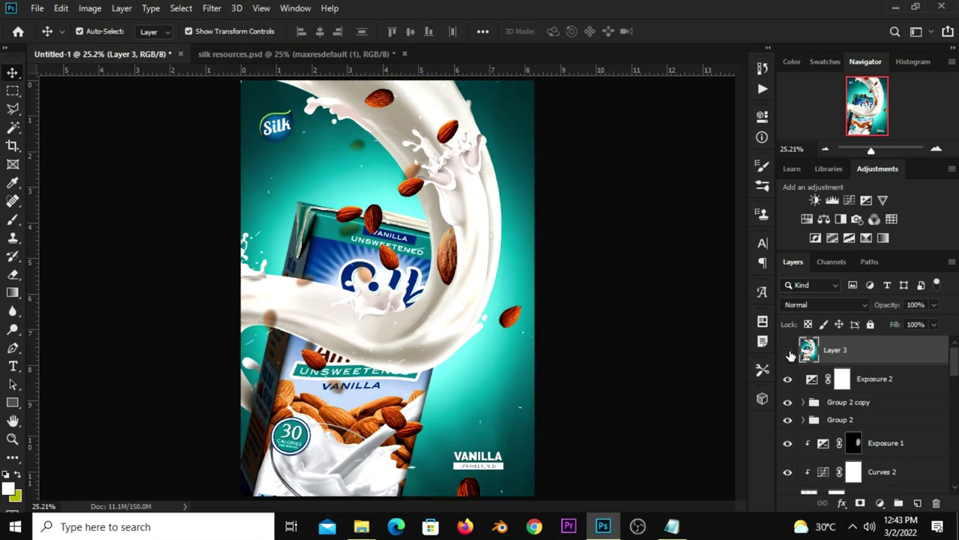
left_click(787, 349)
left_click(787, 349)
key("ctrl+t")
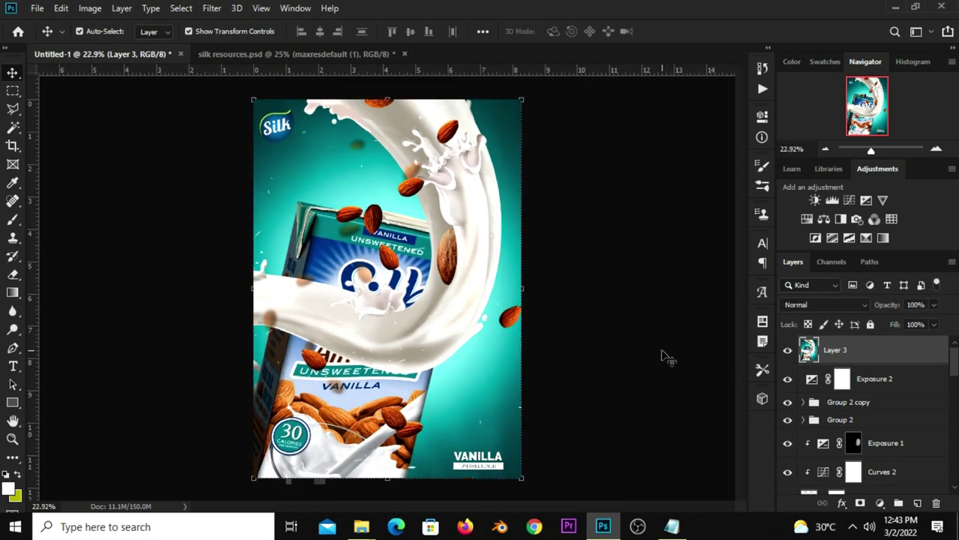
key("Return")
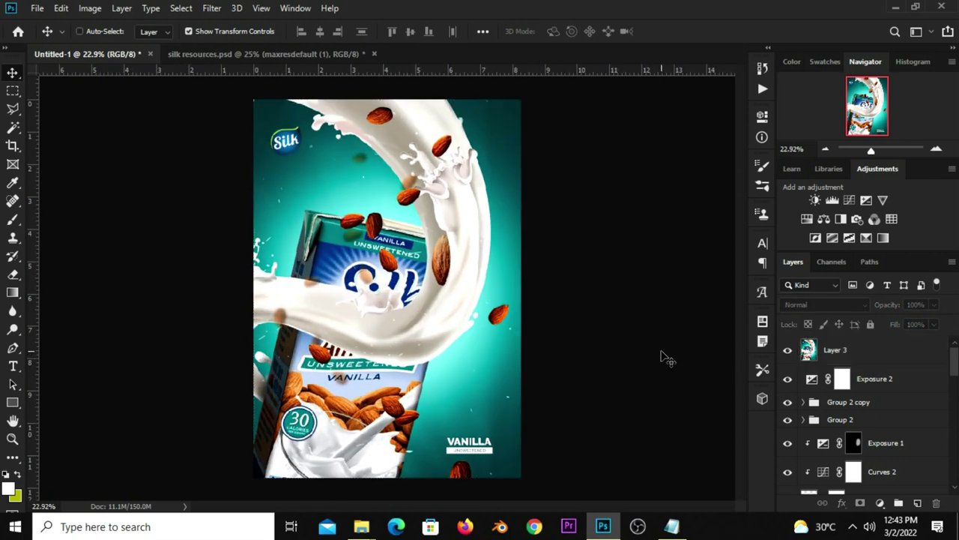
key("ctrl+plus")
key("ctrl+plus")
key("ctrl+plus")
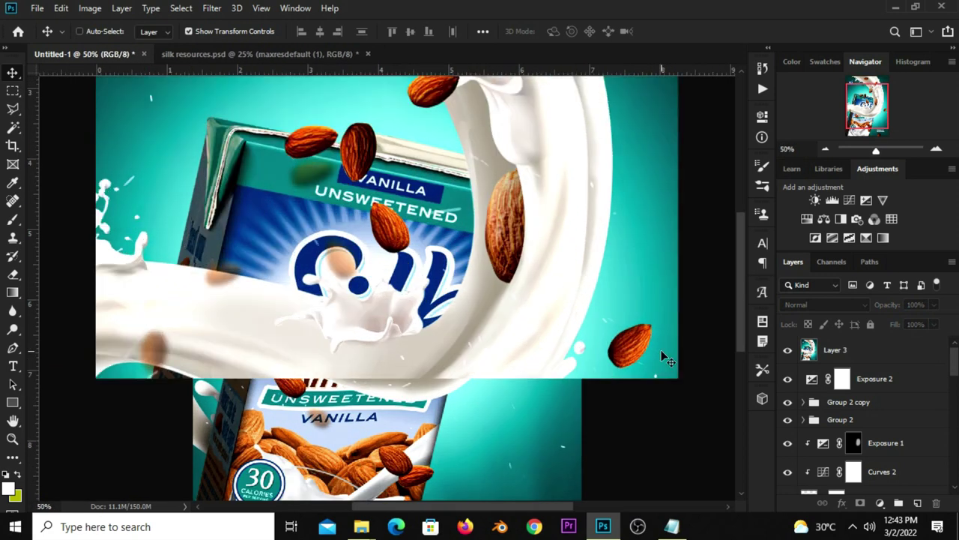
key("ctrl+minus")
key("ctrl+minus")
key("ctrl+minus")
key("ctrl+plus")
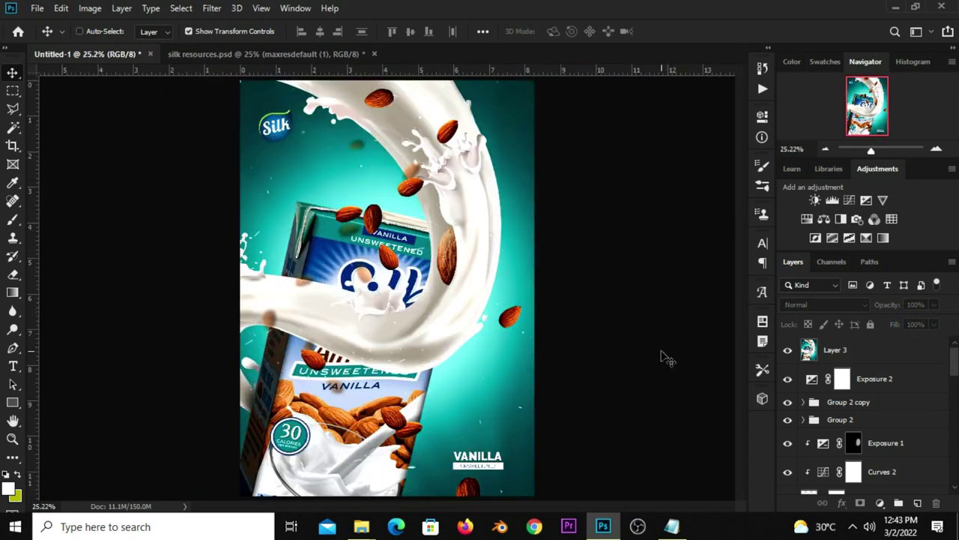